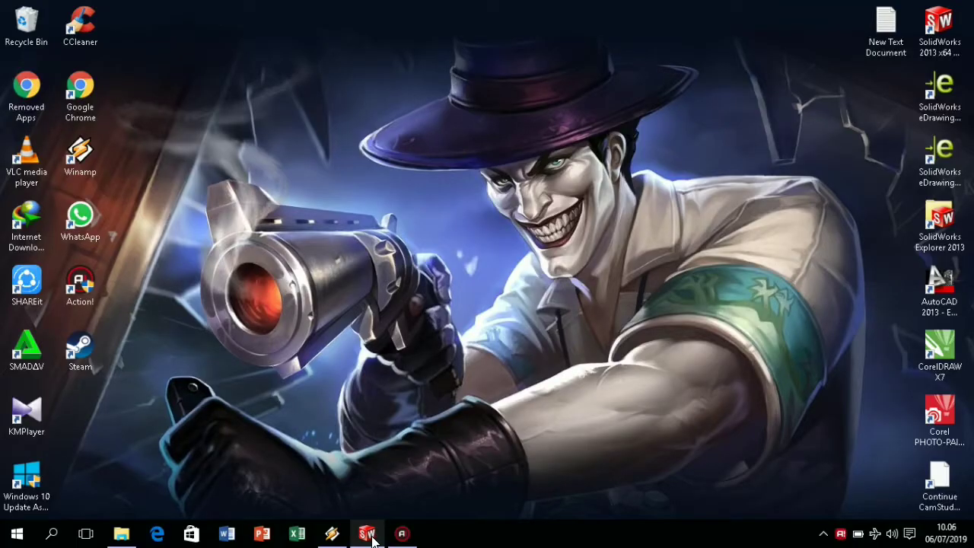
Switch to SolidWorks and create a new part document.
mouse_move(367, 533)
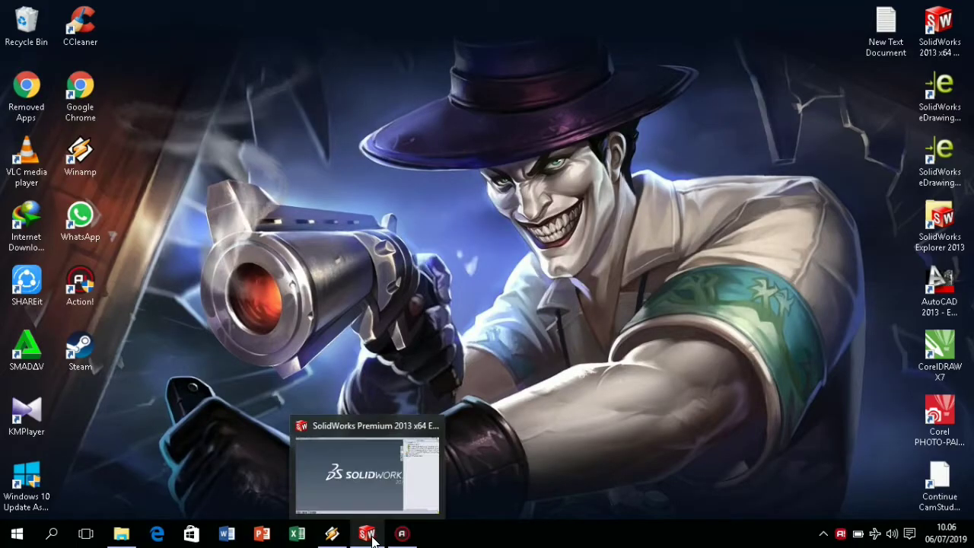
left_click(359, 486)
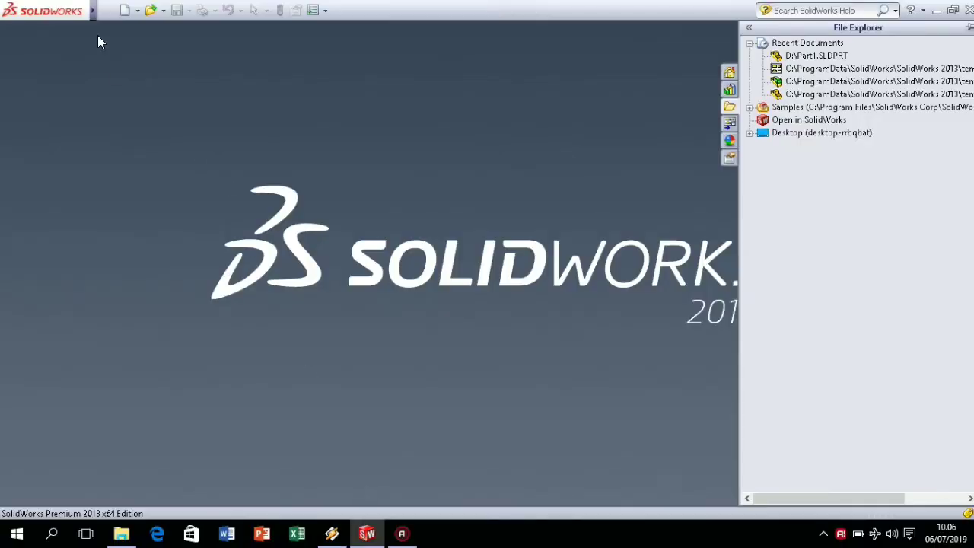
left_click(126, 11)
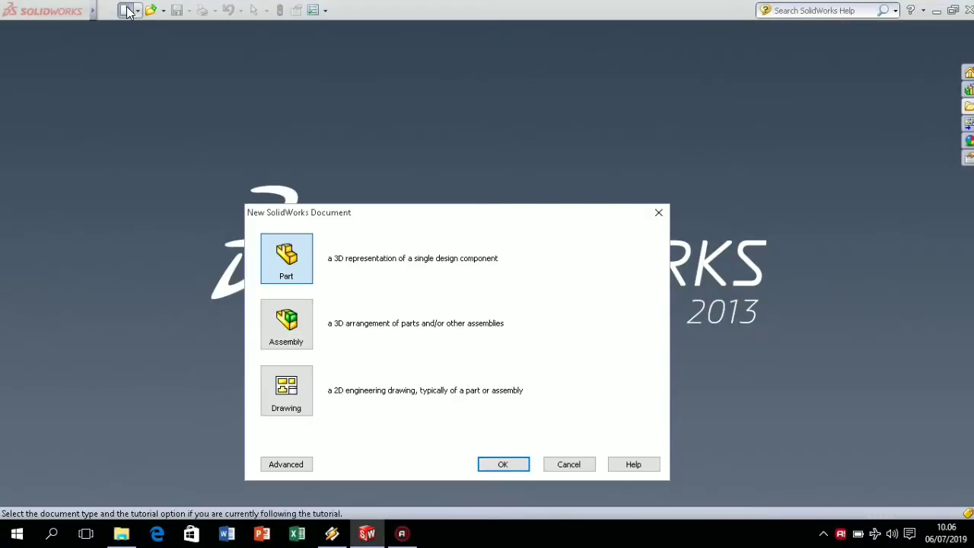
left_click(503, 464)
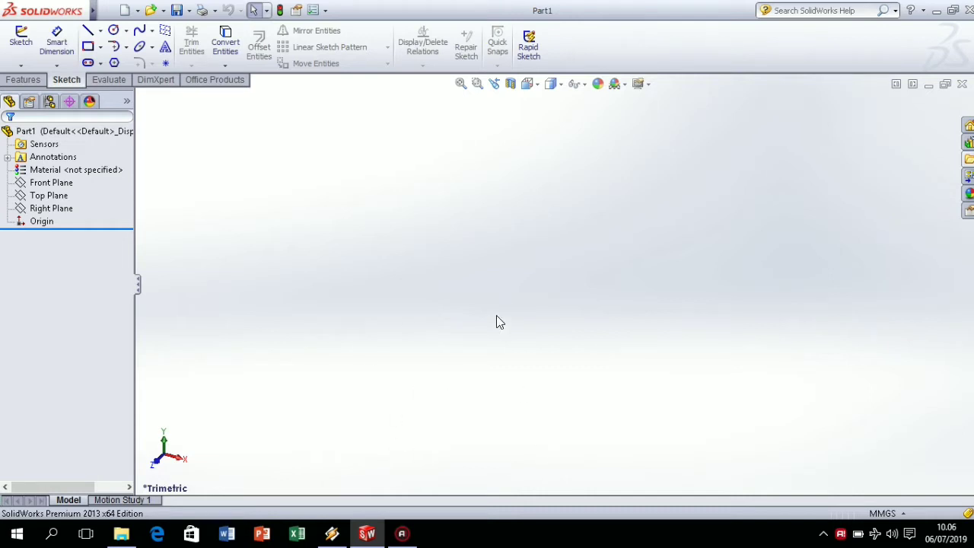
Sketch two concentric circles centred on the origin on the Front Plane, with radii of about 25 mm and 40 mm.
left_click(64, 196)
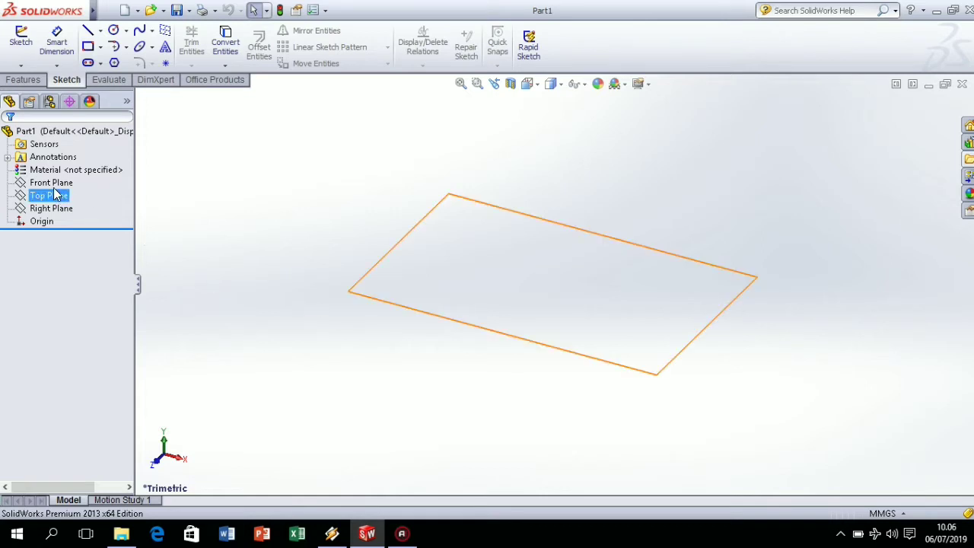
left_click(53, 184)
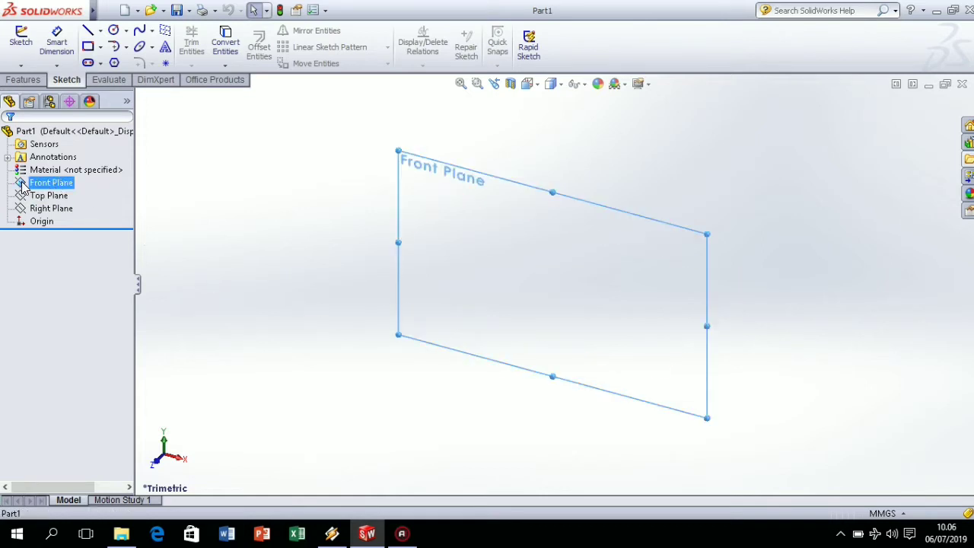
right_click(23, 186)
left_click(32, 165)
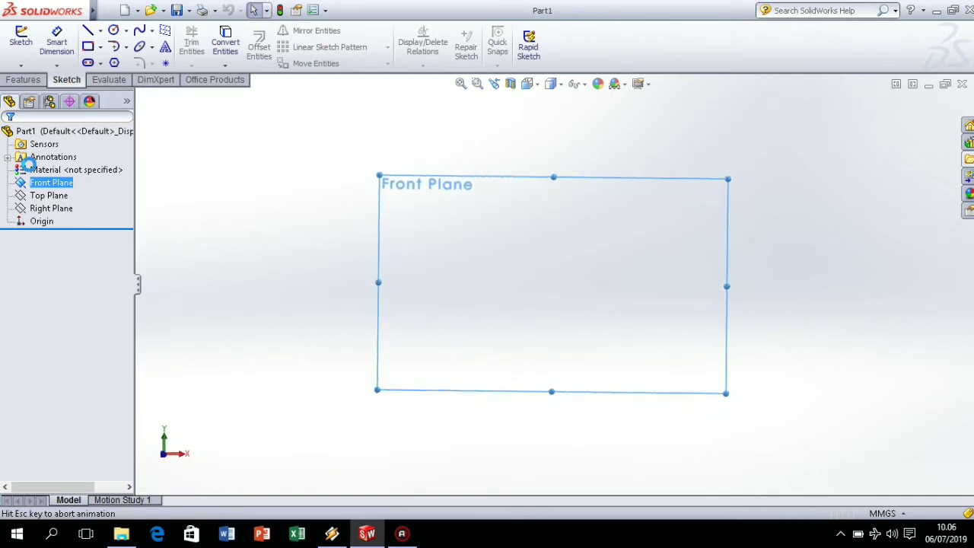
left_click(114, 30)
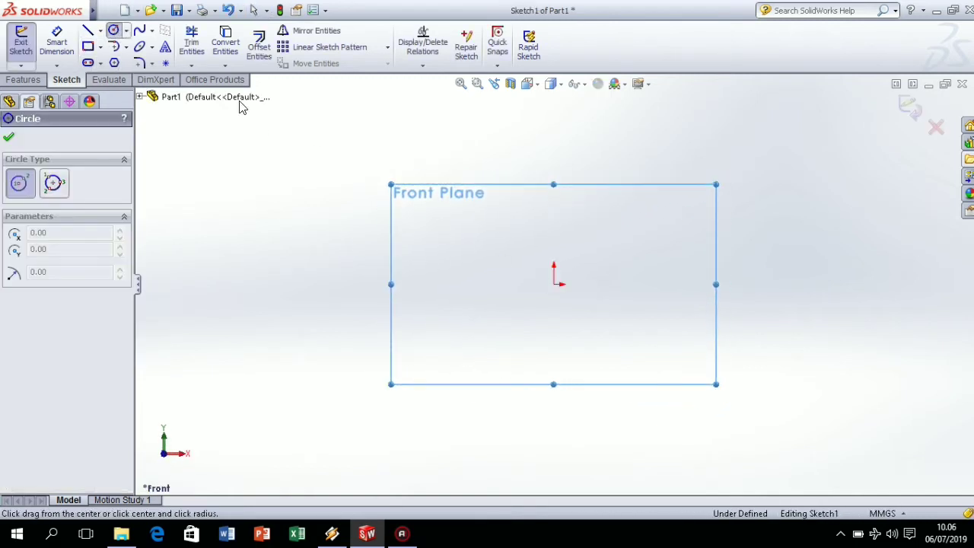
left_click(553, 286)
left_click(584, 316)
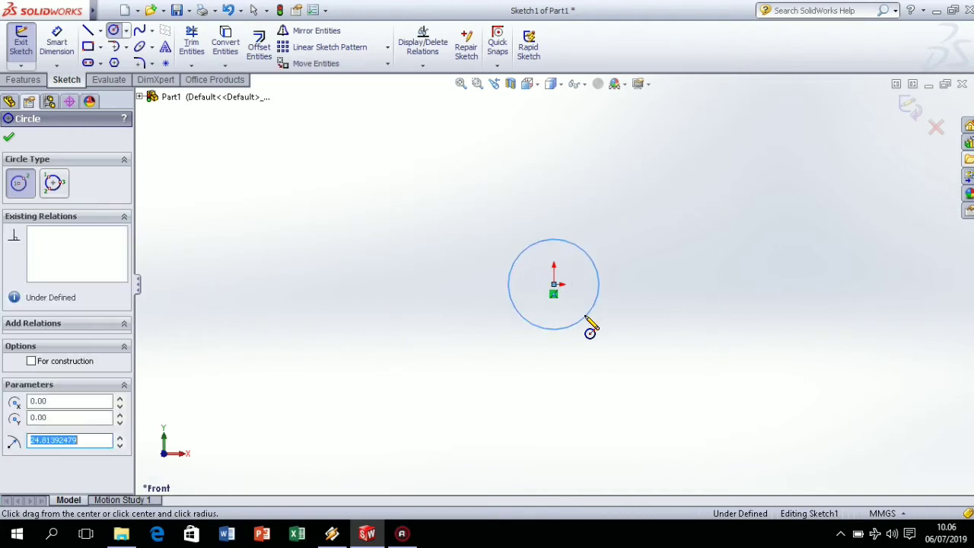
left_click(554, 285)
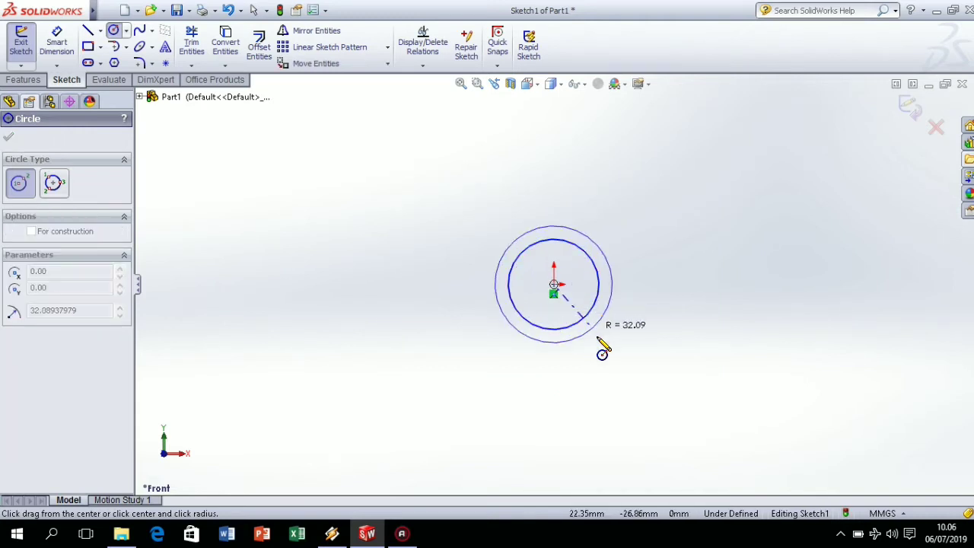
left_click(600, 349)
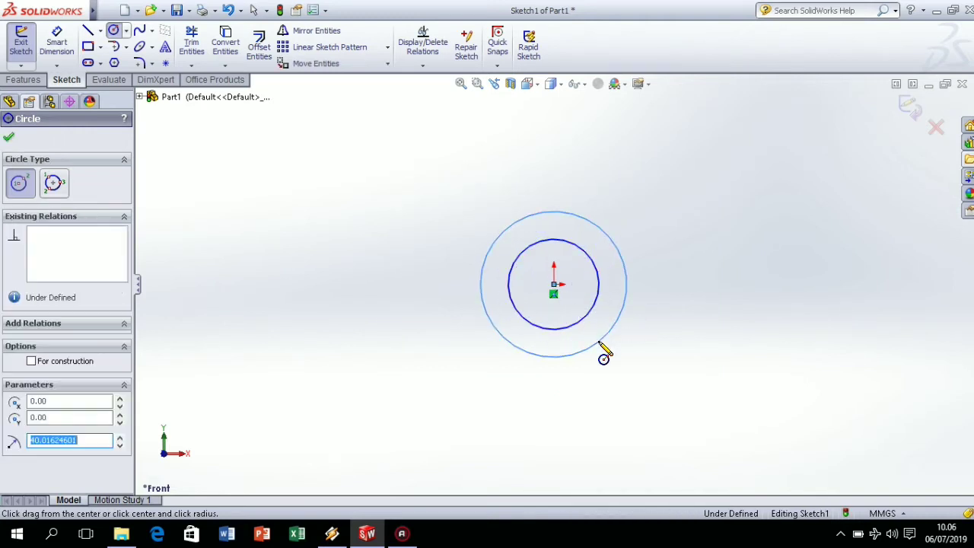
Dimension the inner circle with a diameter of 30 mm.
left_click(57, 42)
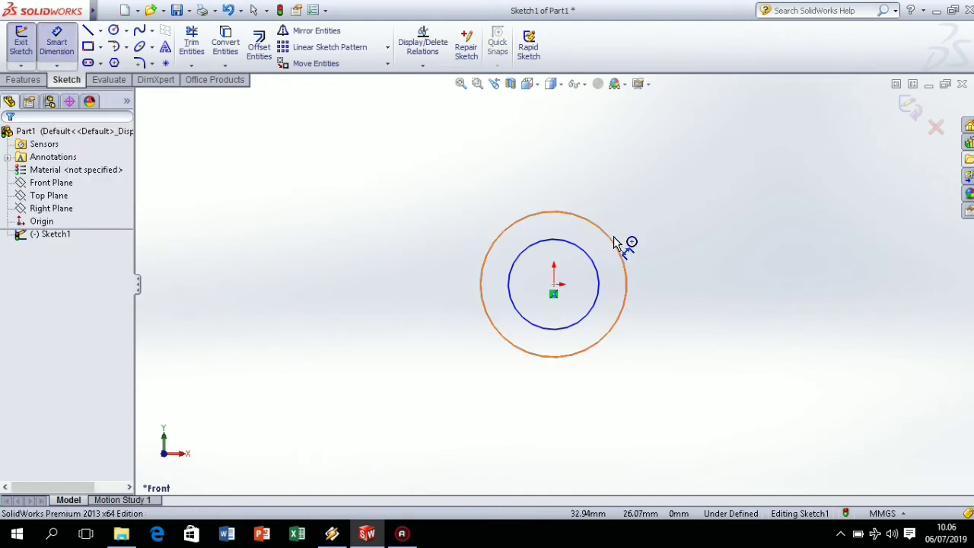
left_click(586, 256)
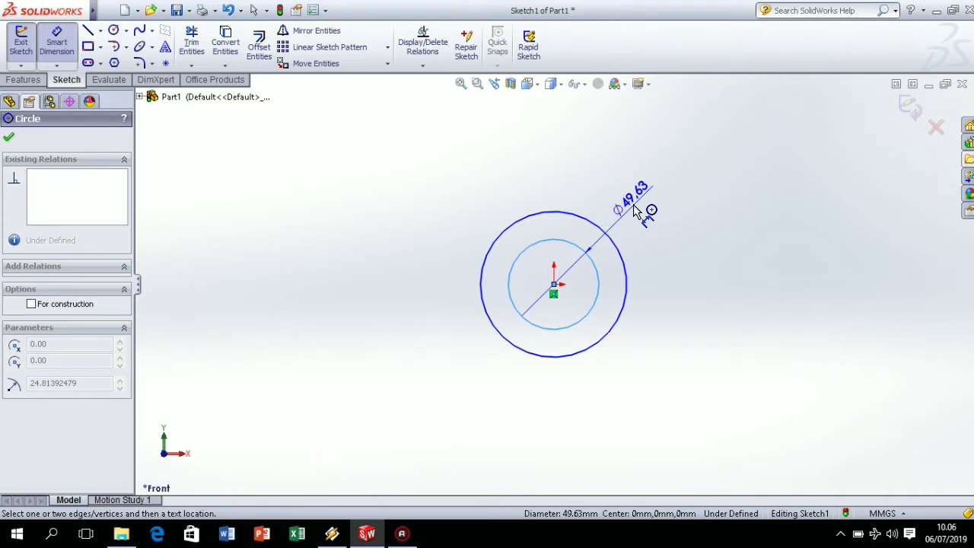
left_click(638, 210)
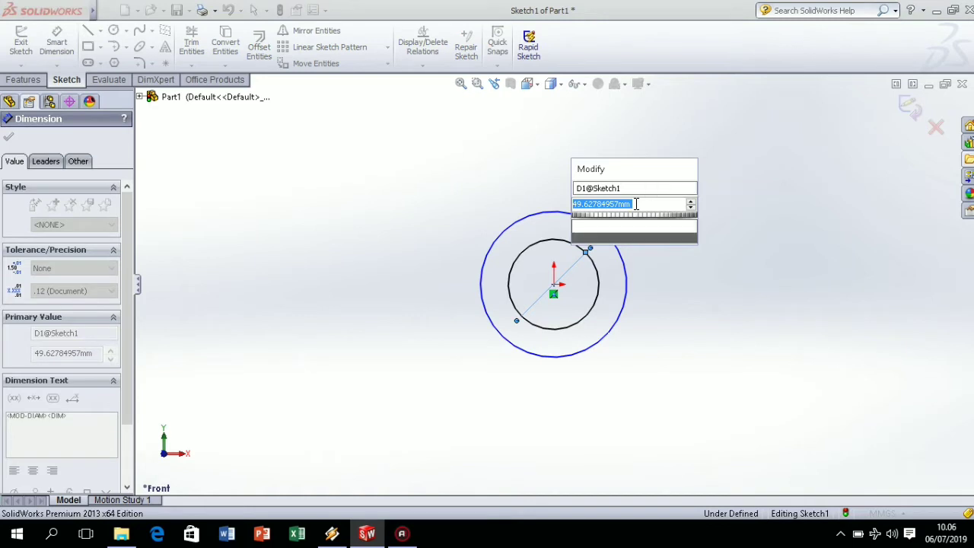
type("30")
key("Return")
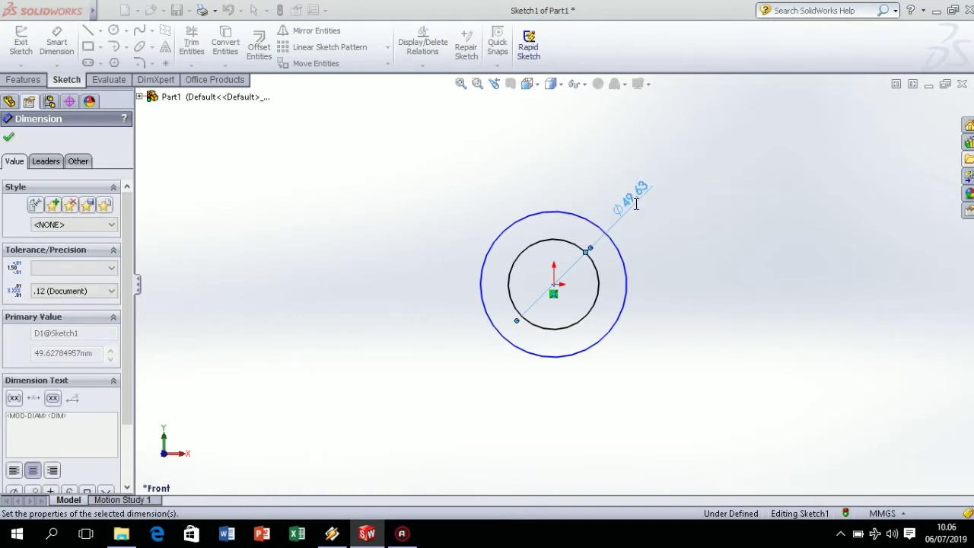
Dimension the outer circle with a diameter of 60 mm.
left_click(619, 251)
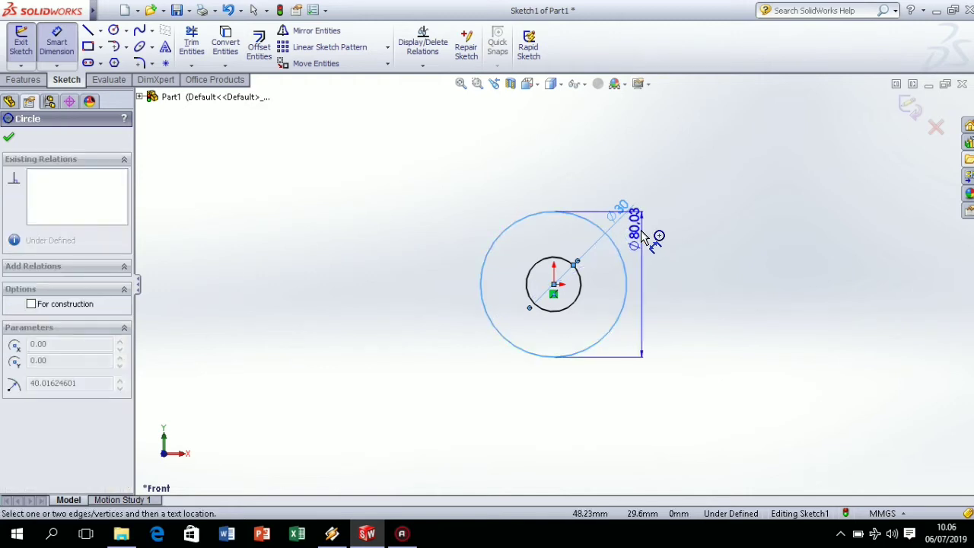
left_click(644, 238)
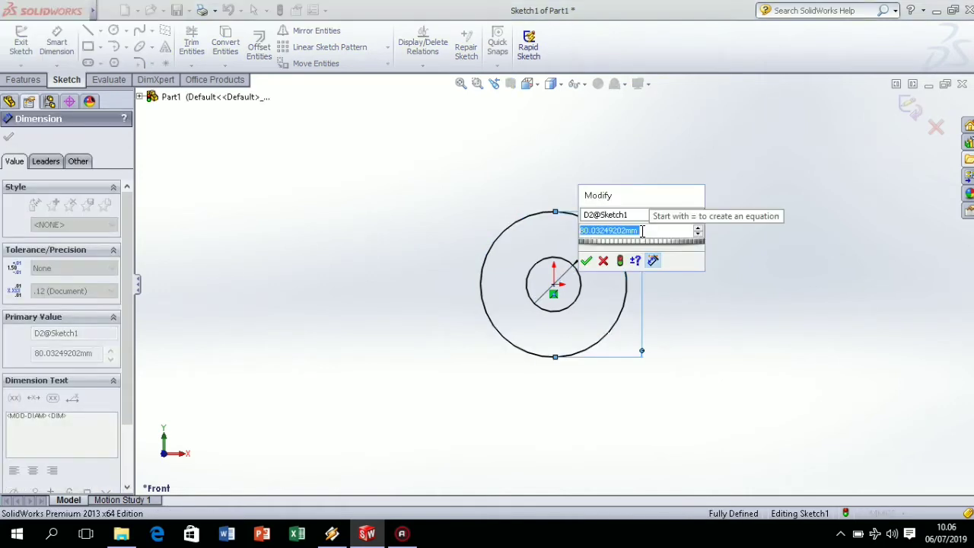
type("60")
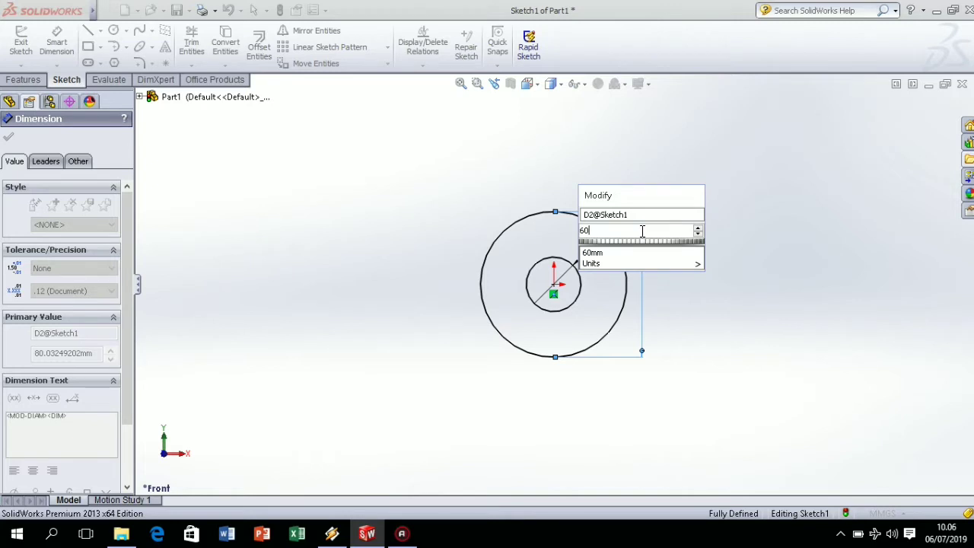
key("Return")
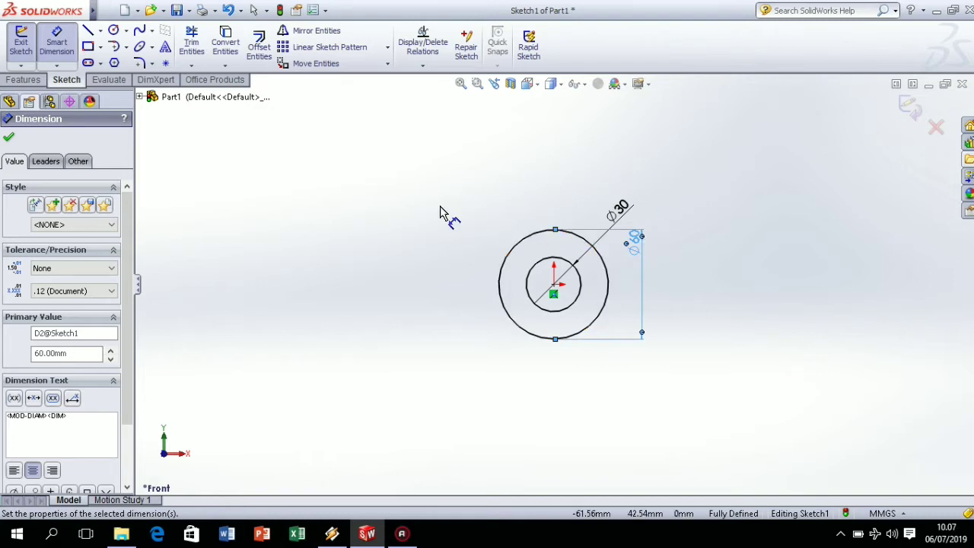
Extrude the ring profile as a blind boss with a depth of 60 mm.
left_click(34, 85)
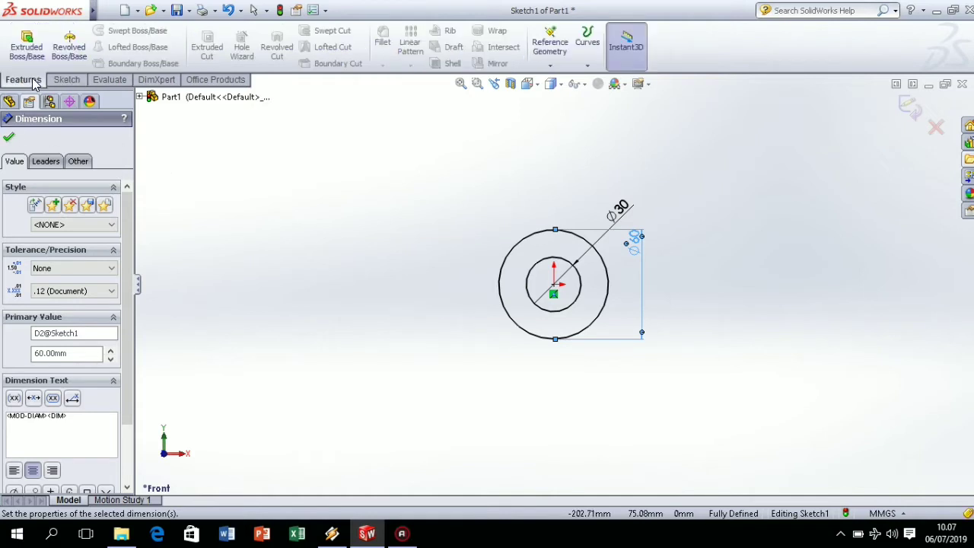
left_click(29, 44)
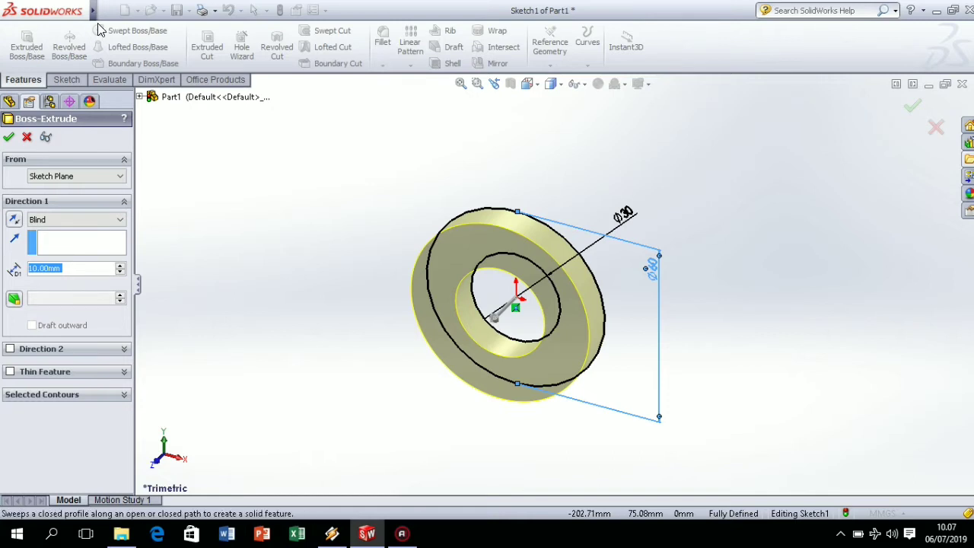
left_click(48, 270)
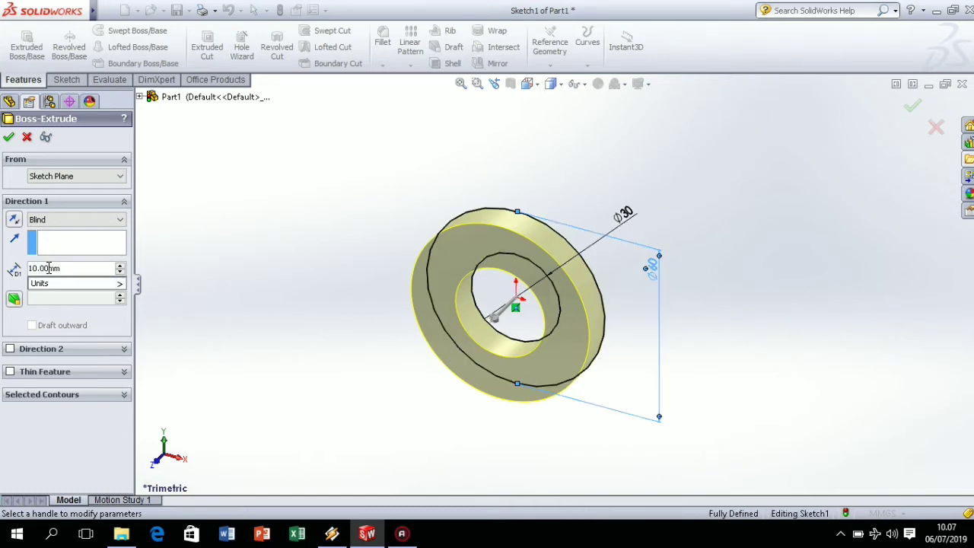
left_click_drag(48, 268, 24, 270)
type("60")
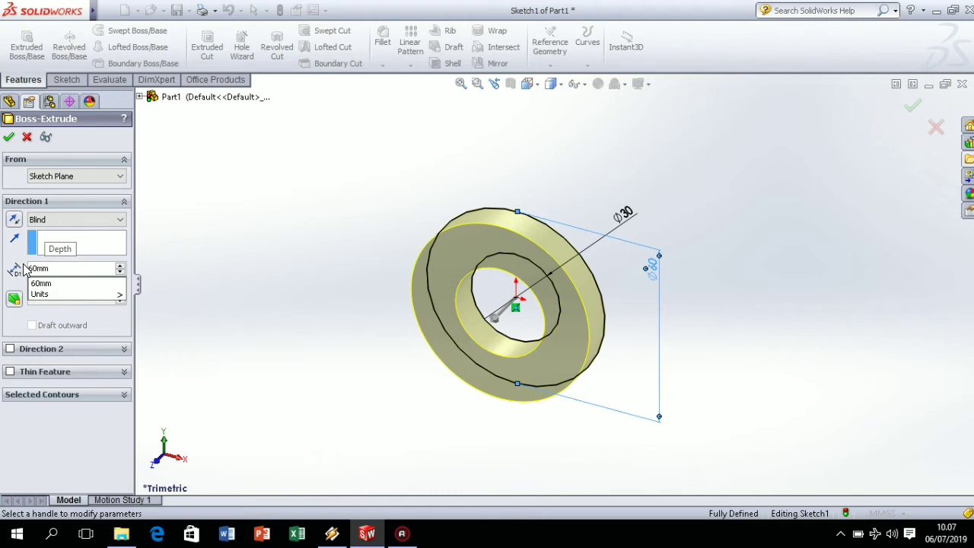
key("Return")
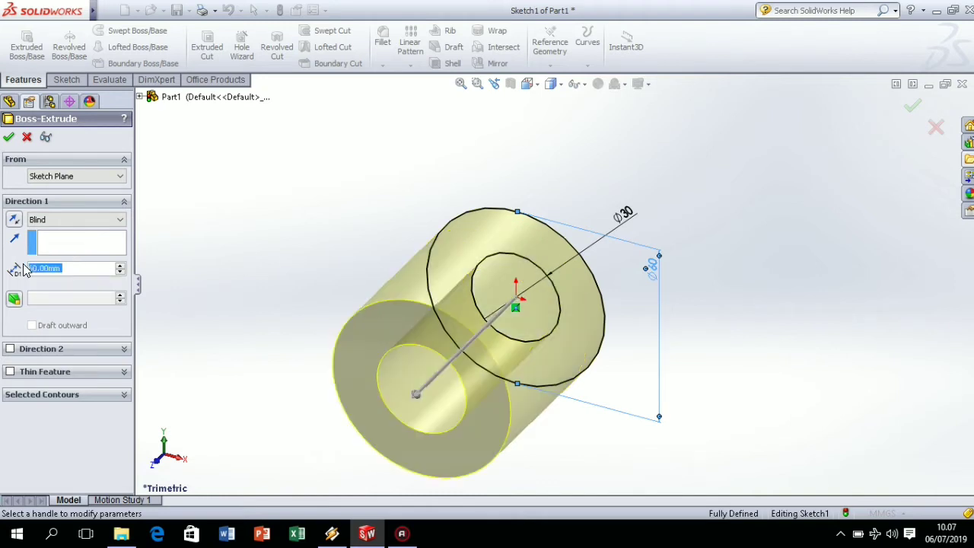
left_click(10, 142)
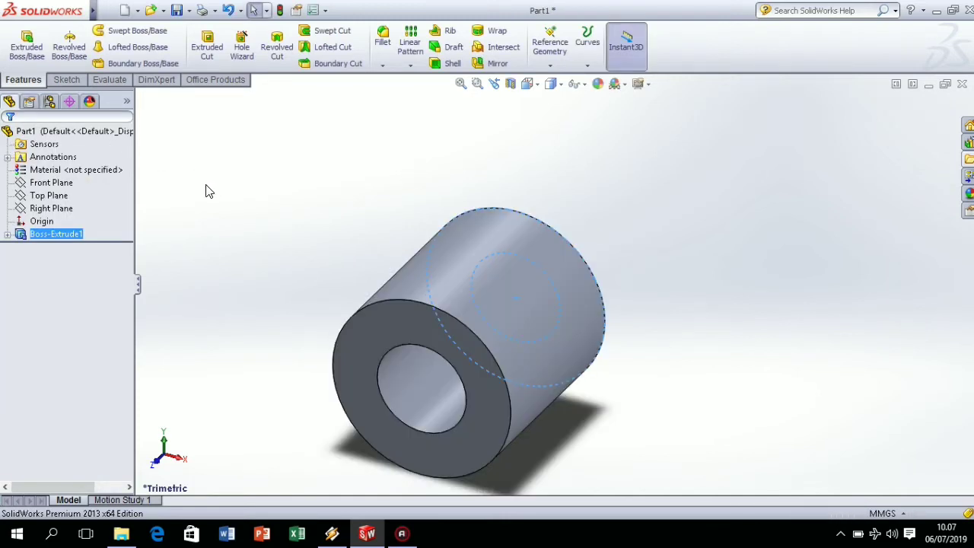
Start a sketch on the Front Plane and draw a circle of about 6.5 mm radius outside the ring, level with the origin and about 48 mm from it.
left_click(35, 183)
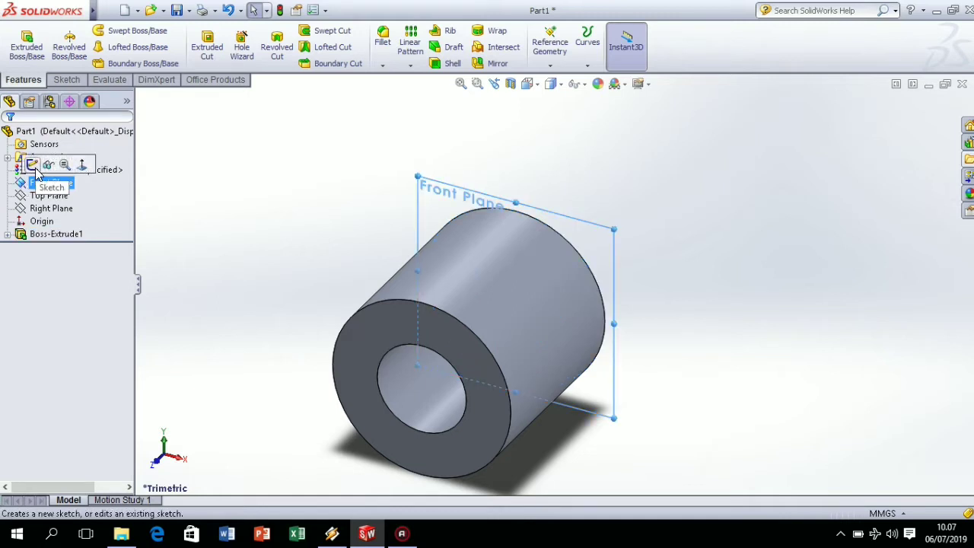
left_click(33, 168)
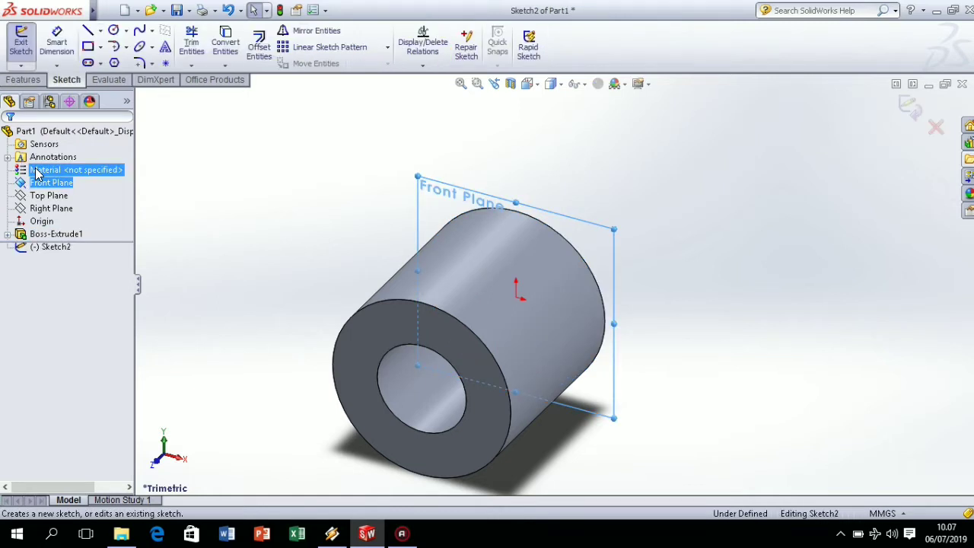
right_click(21, 184)
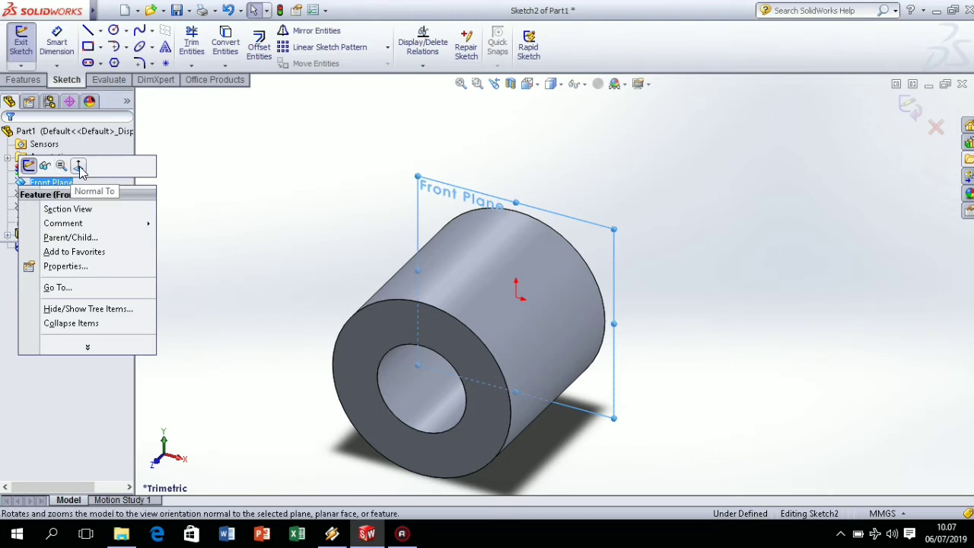
left_click(79, 166)
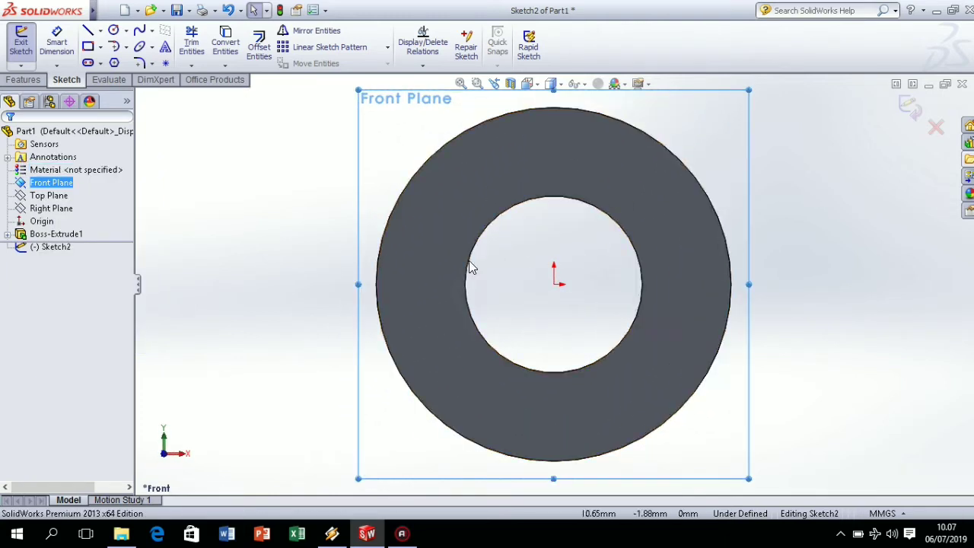
left_click(424, 317)
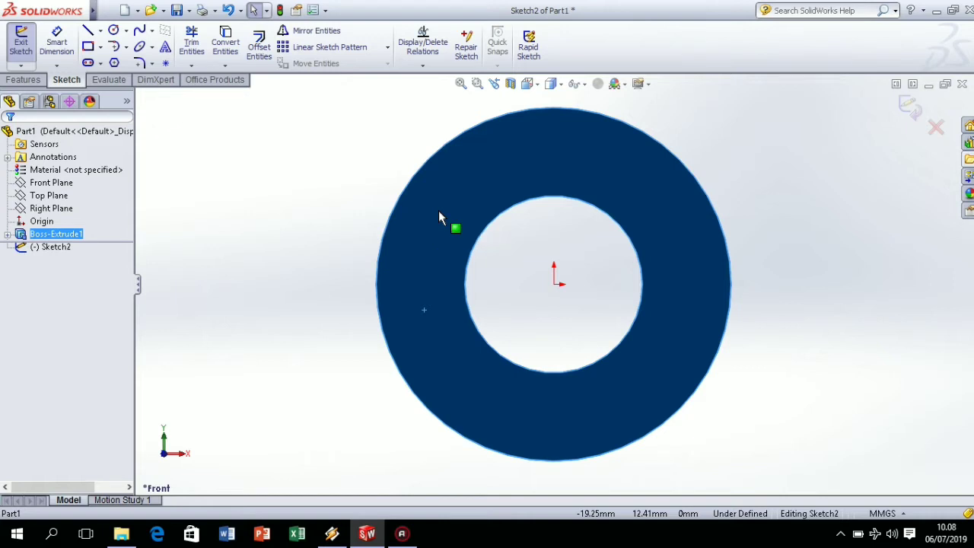
left_click(113, 32)
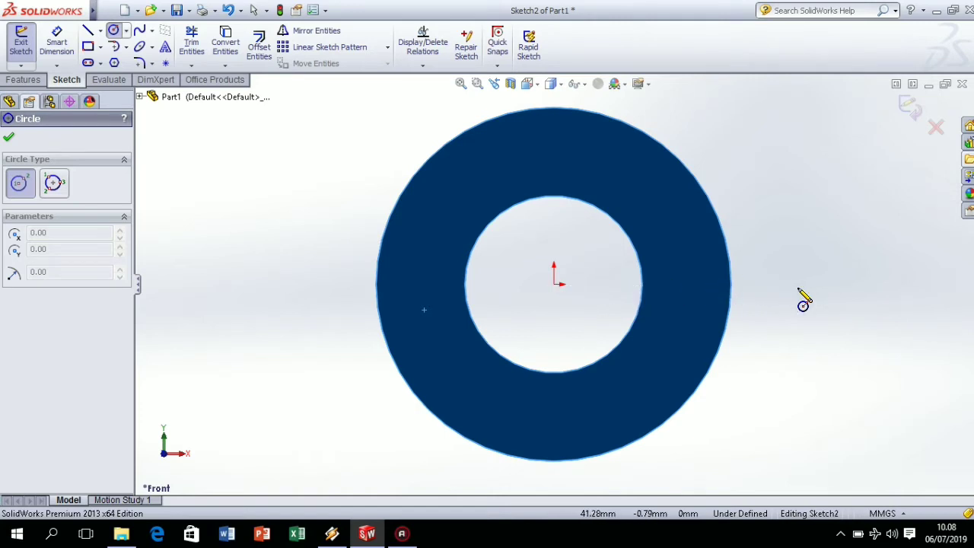
left_click(837, 283)
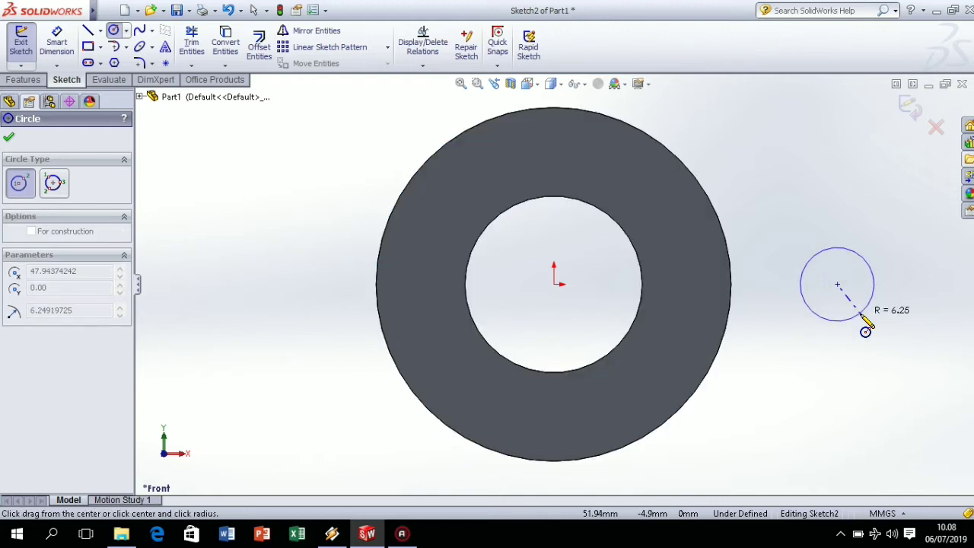
left_click(861, 315)
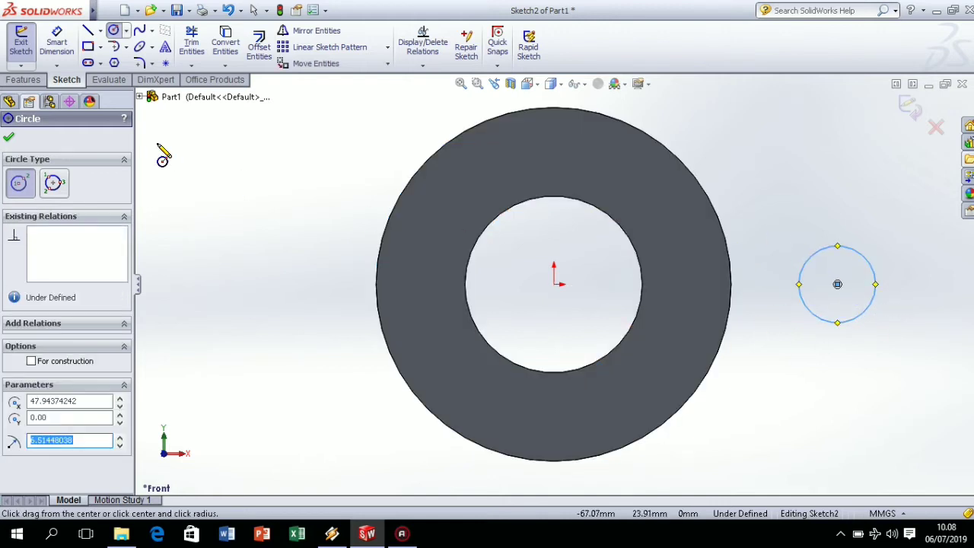
Dimension the distance between the origin and the centre of the circle outside the ring as 80 mm.
left_click(57, 42)
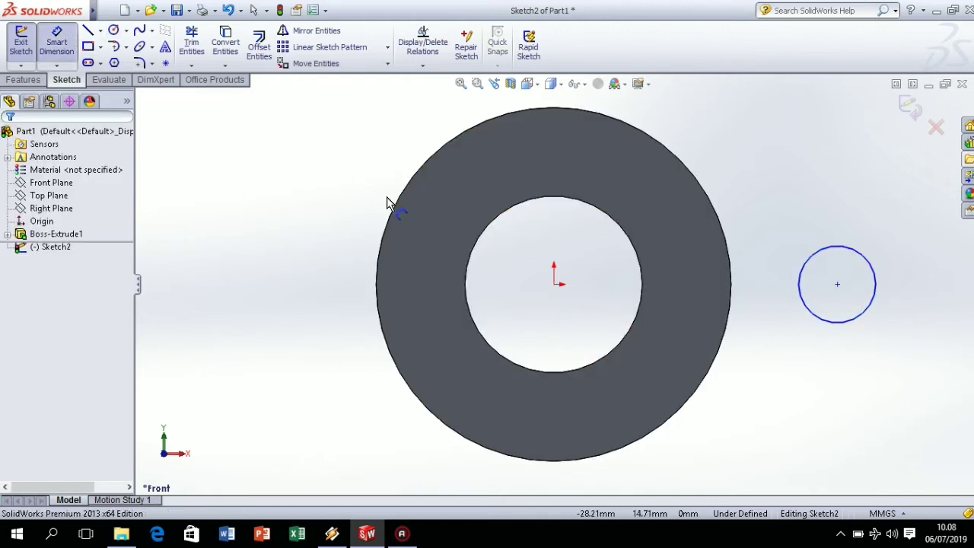
left_click(554, 283)
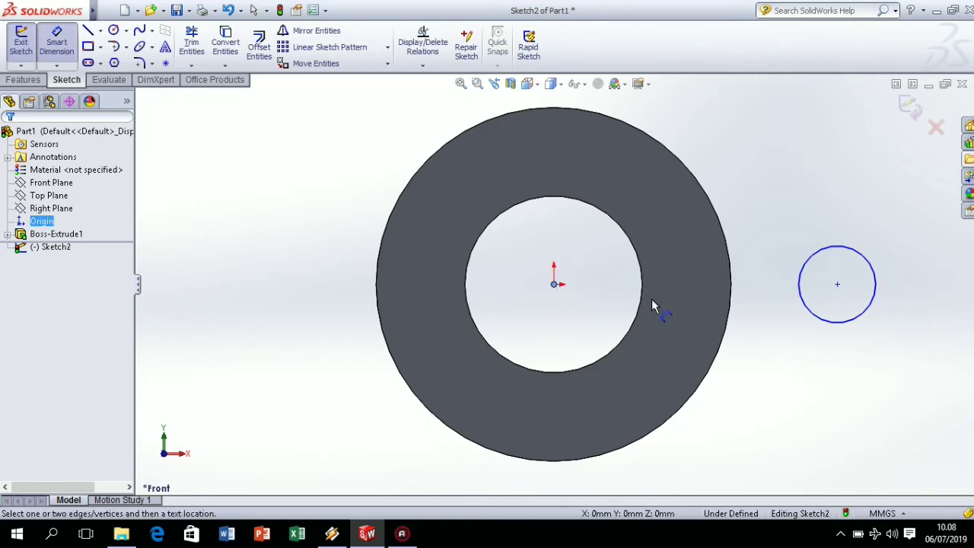
left_click(837, 285)
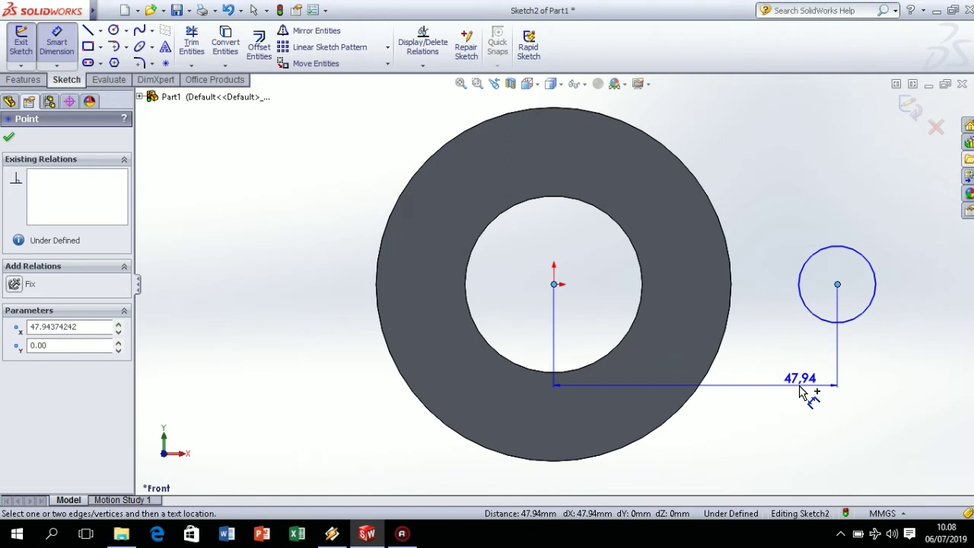
left_click(800, 392)
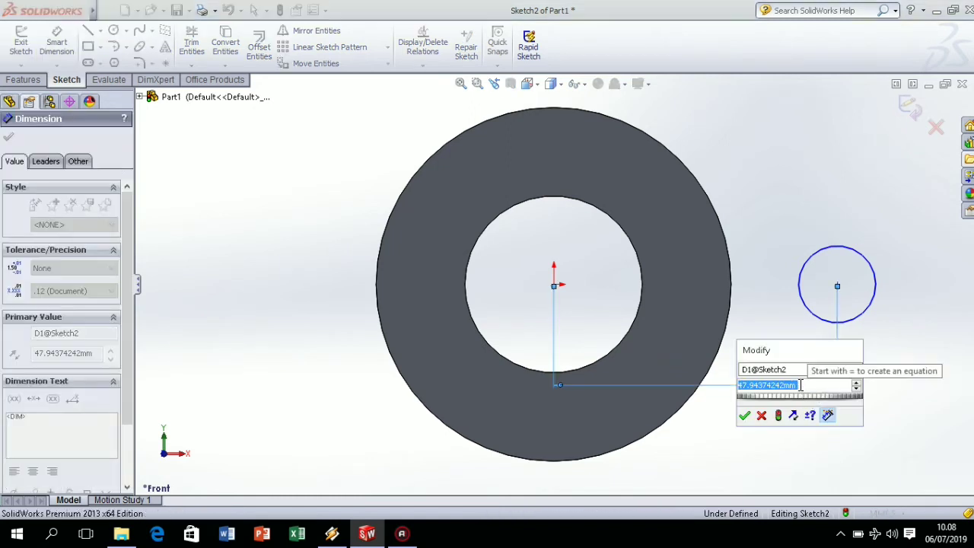
type("80")
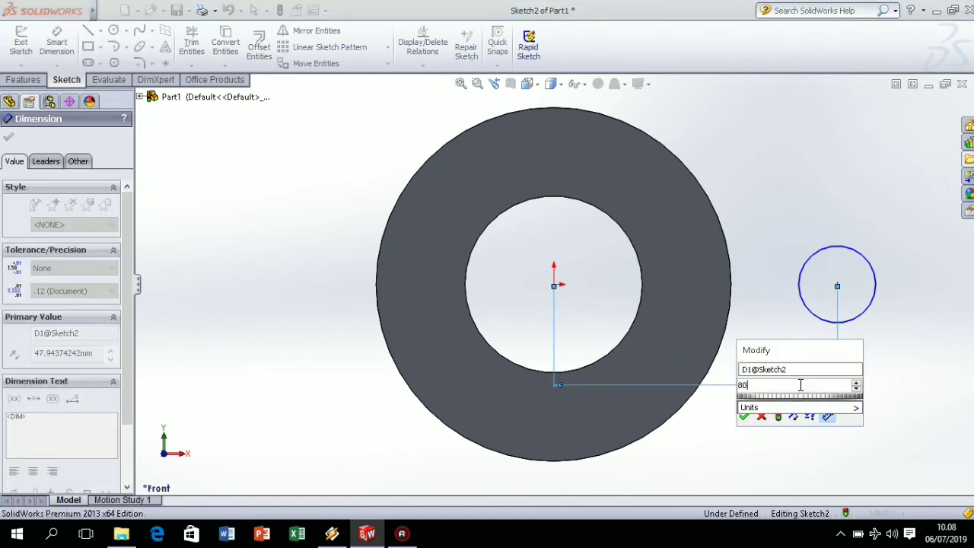
mouse_move(819, 411)
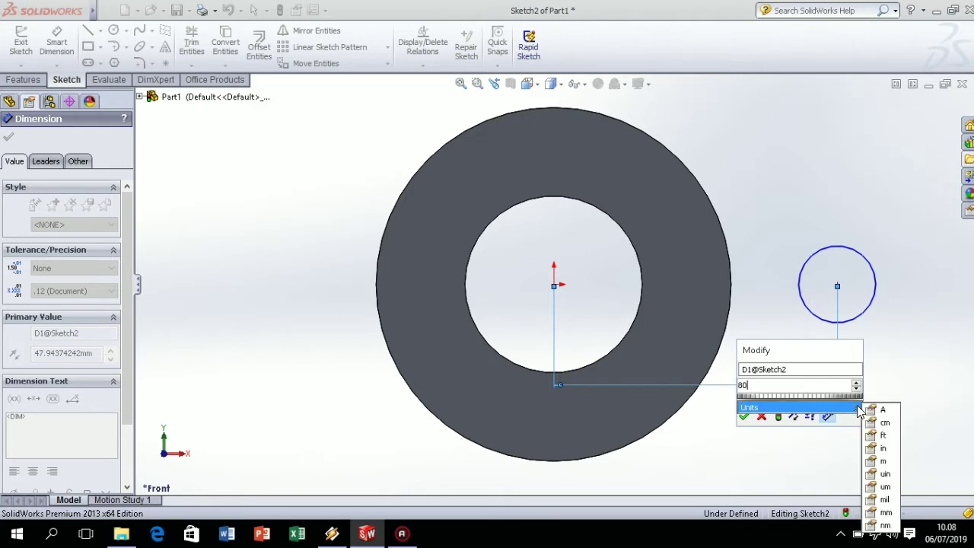
left_click(886, 513)
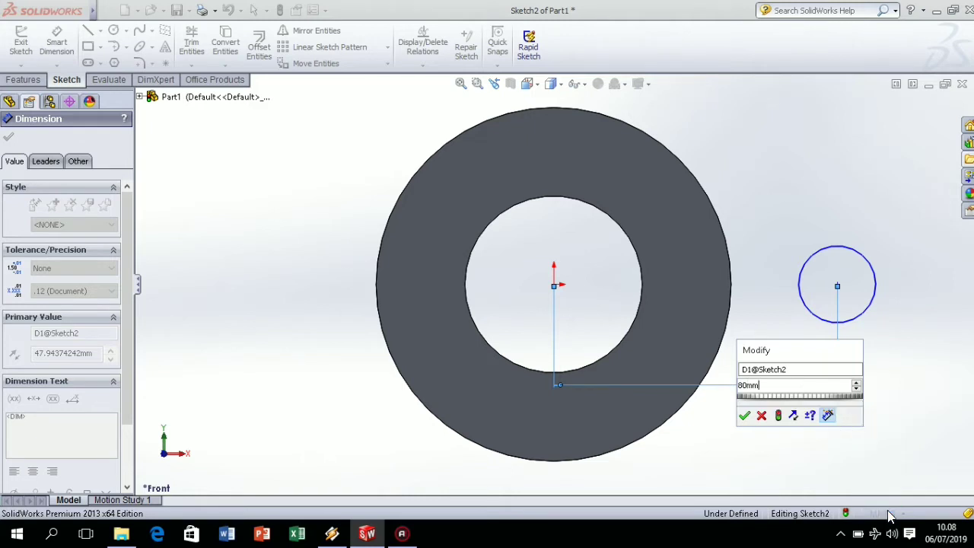
key("Return")
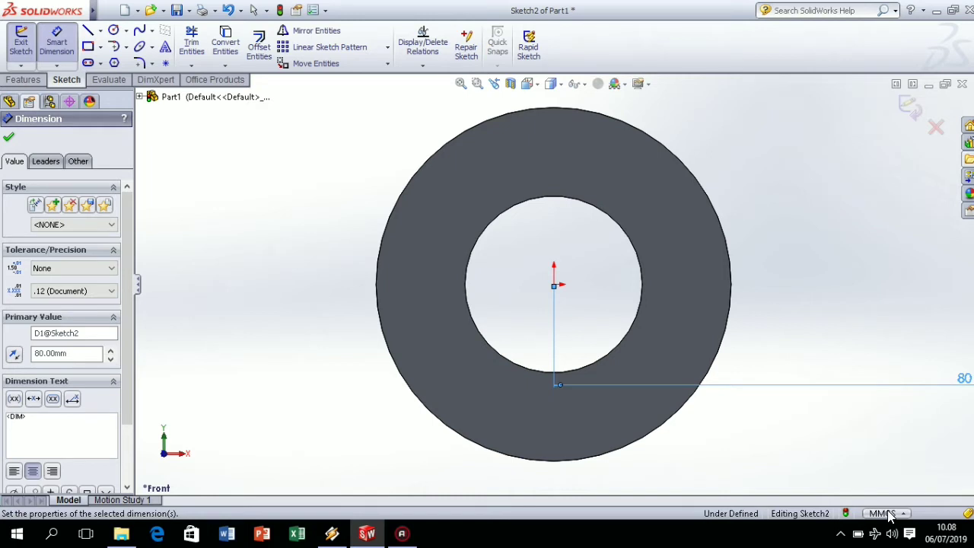
Dimension the circle outside the ring with a diameter of 20 mm.
scroll(833, 320, "down", 3)
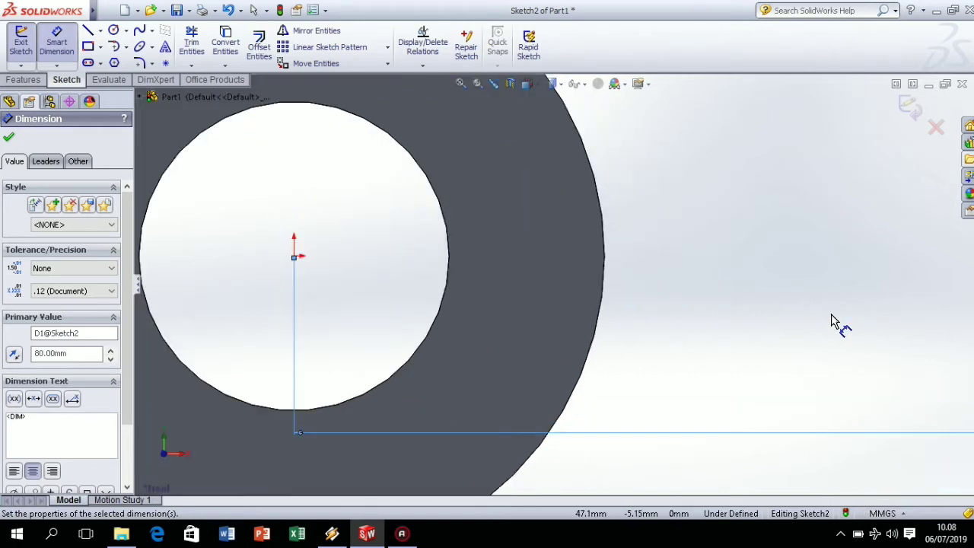
key("f")
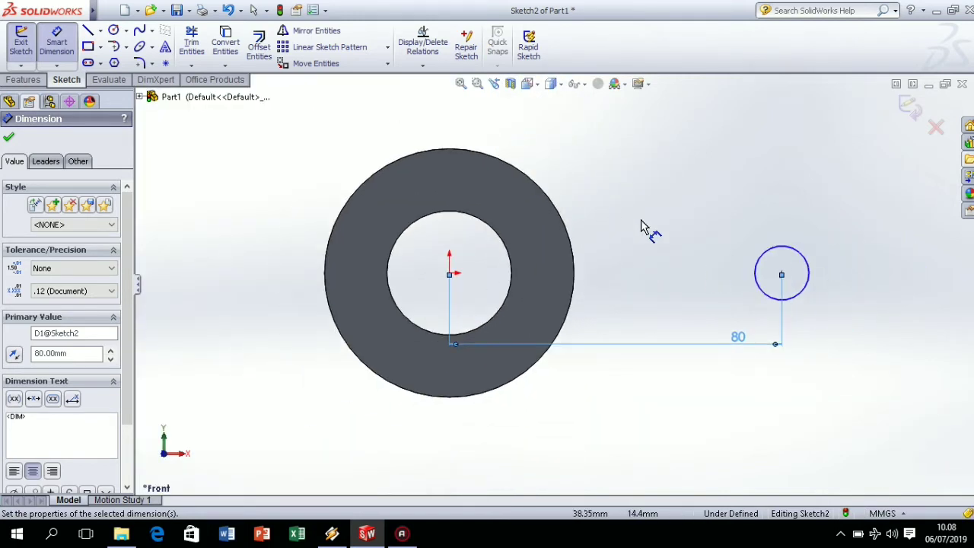
left_click(804, 289)
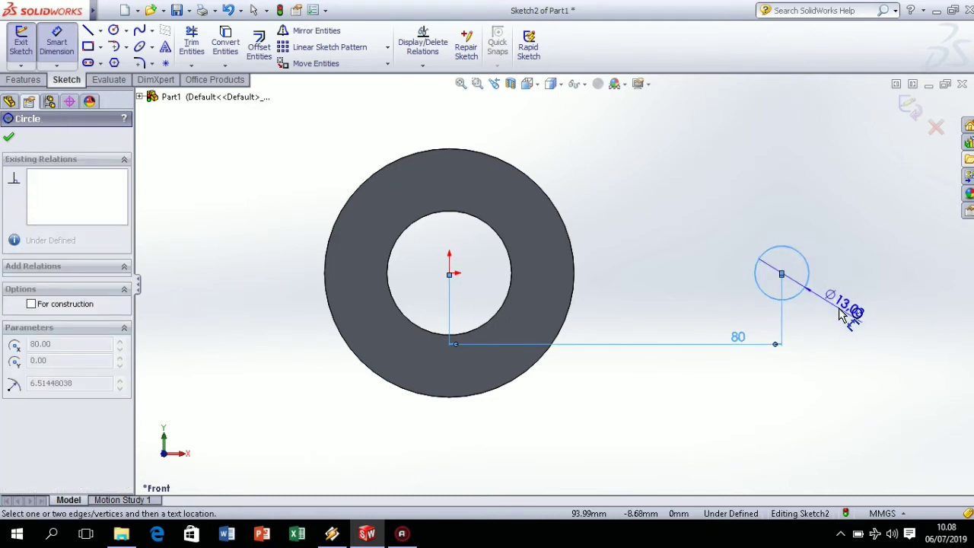
left_click(842, 312)
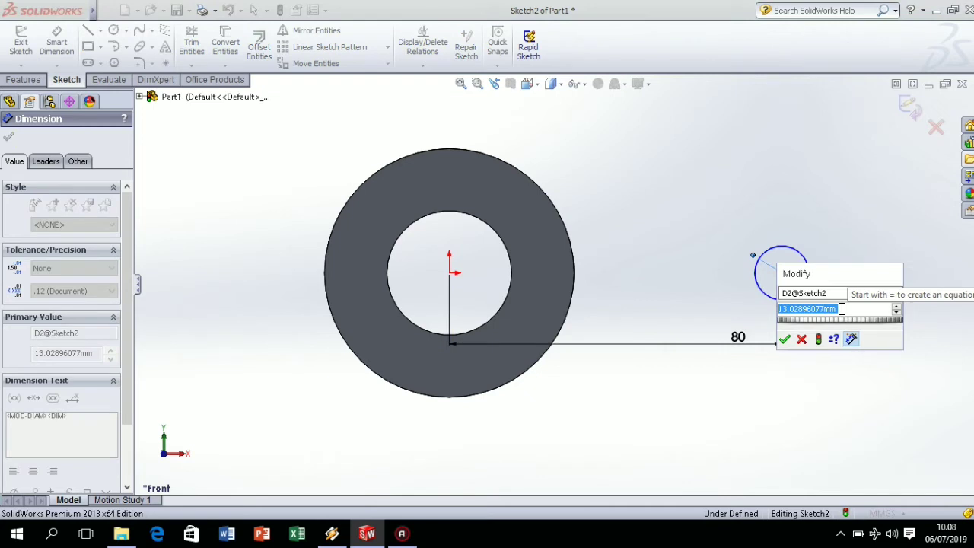
type("20")
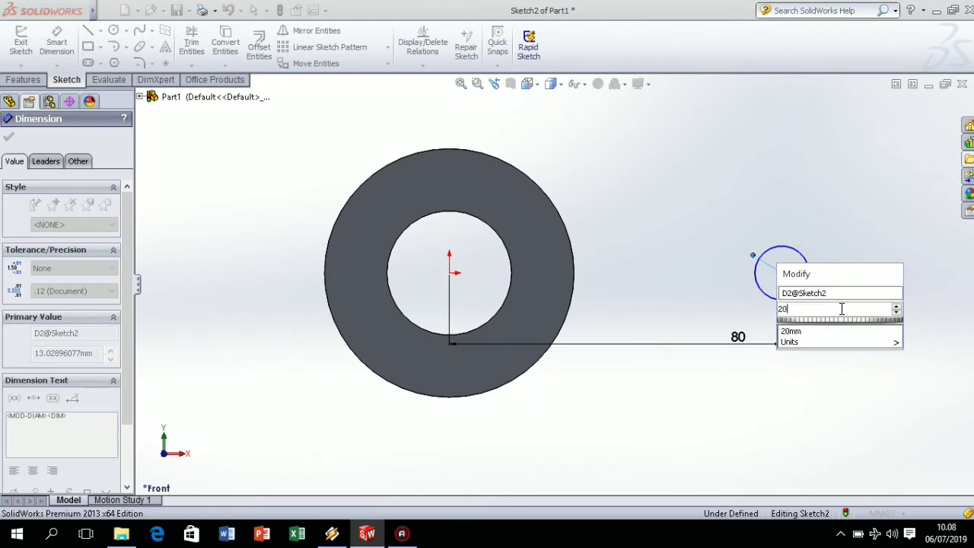
key("Return")
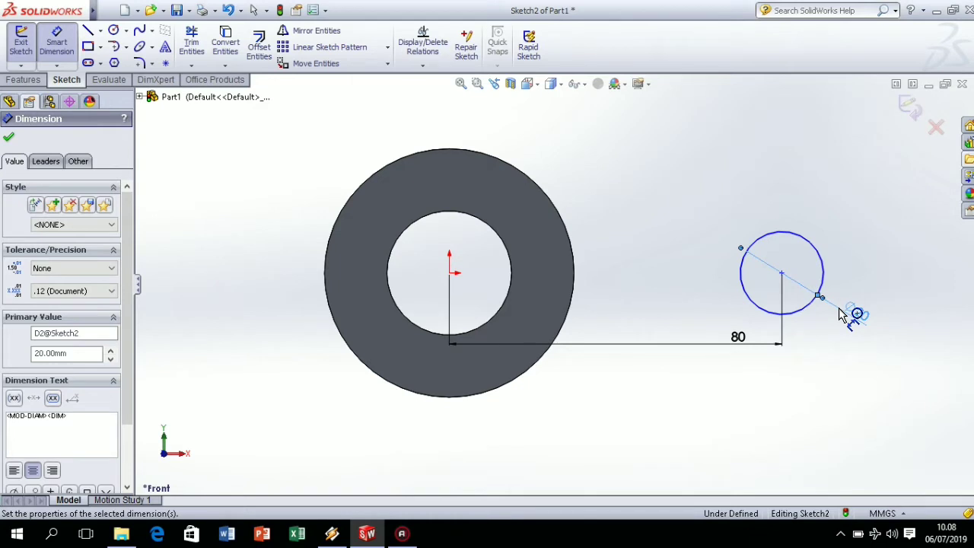
Draw a larger circle of about 38 mm diameter concentric with the 20 mm circle.
left_click(114, 31)
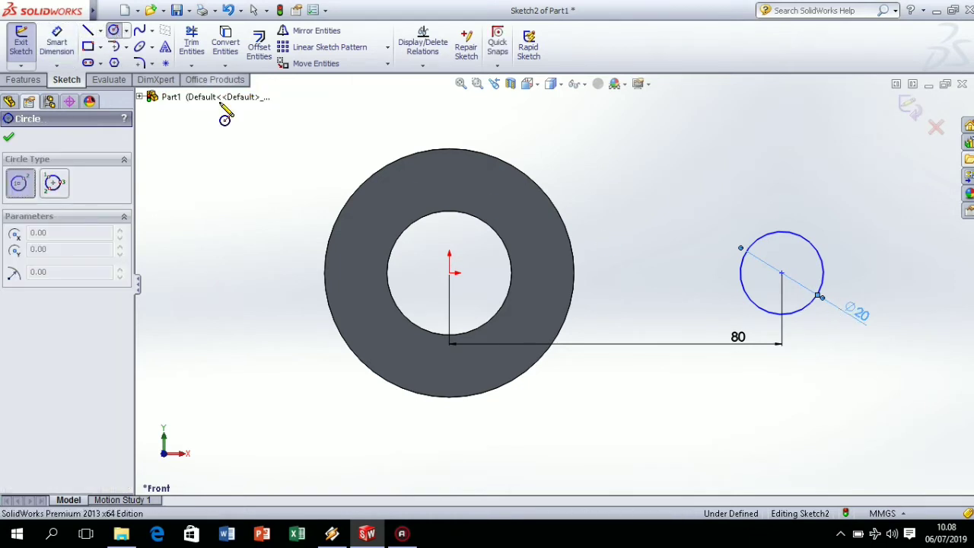
left_click(782, 273)
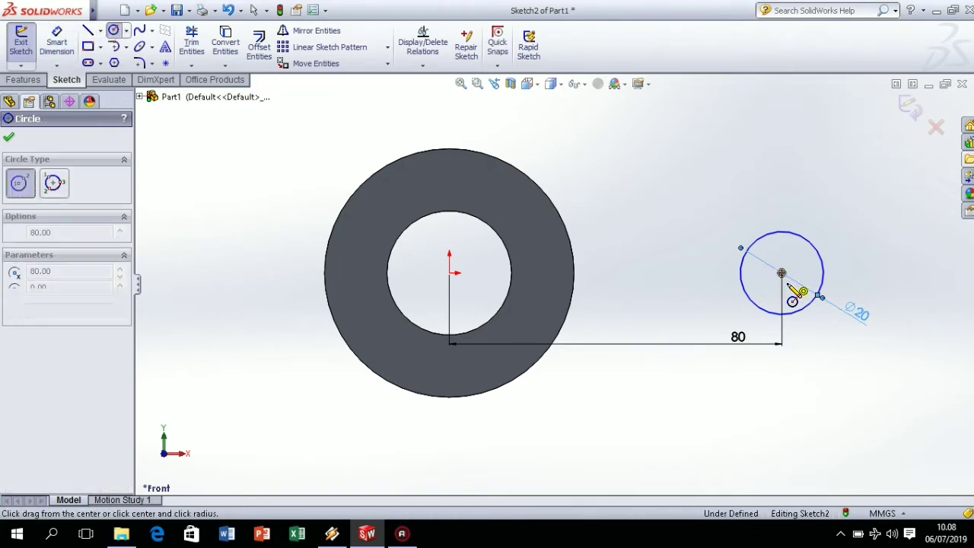
left_click(823, 342)
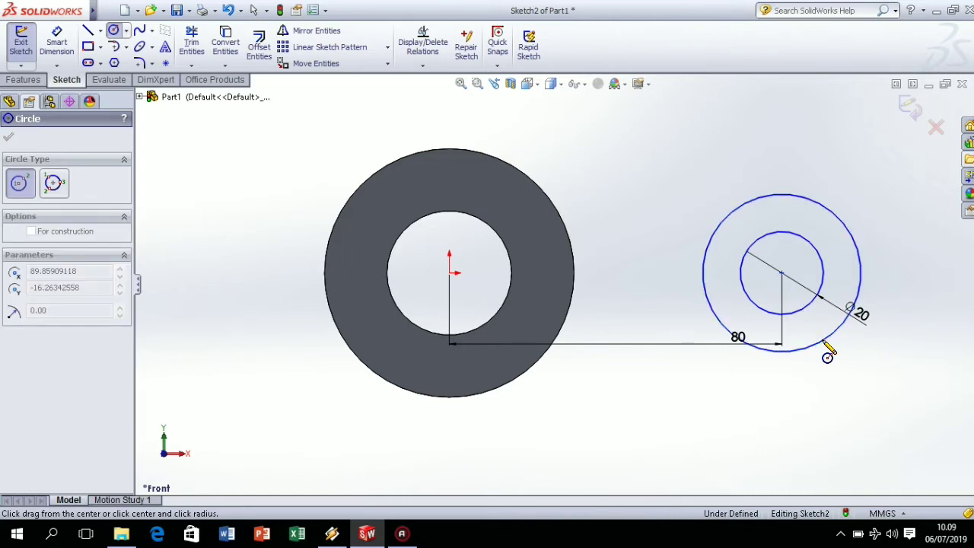
left_click(823, 343)
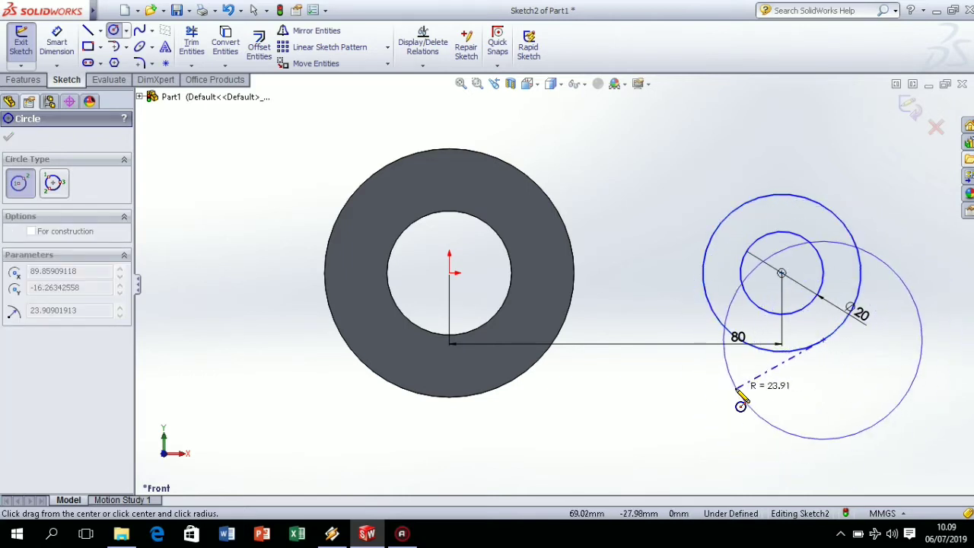
key("Escape")
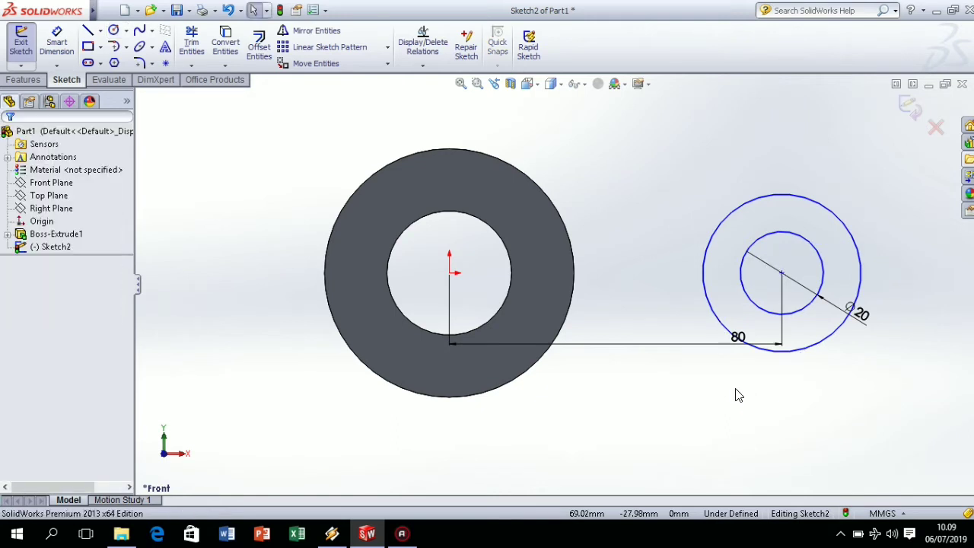
Dimension the larger concentric circle around the 20 mm circle with a diameter of 40 mm.
left_click(58, 45)
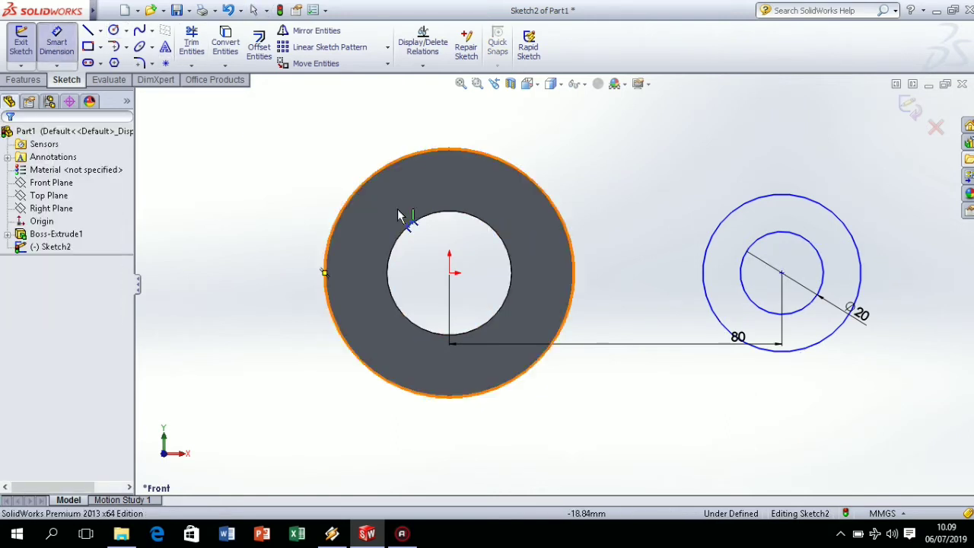
left_click(813, 358)
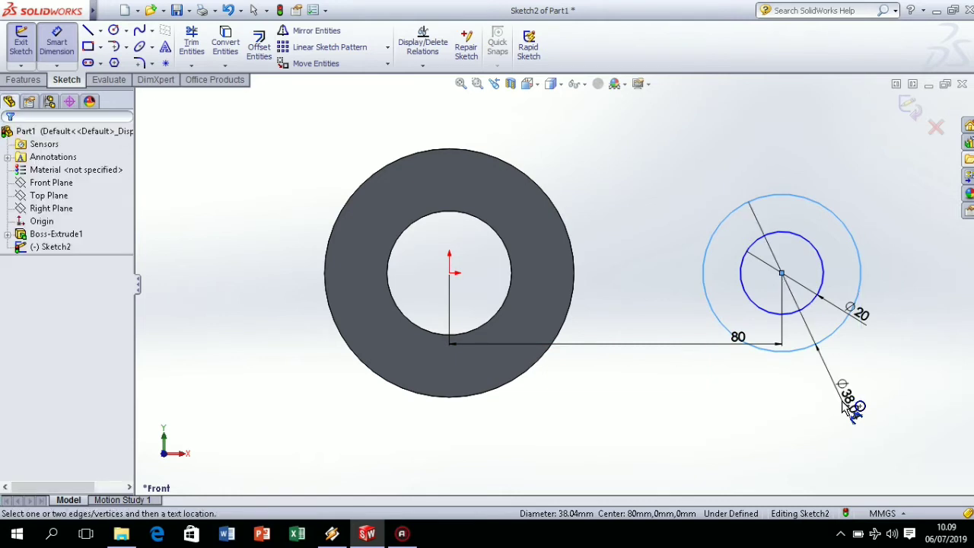
left_click(843, 402)
type("40")
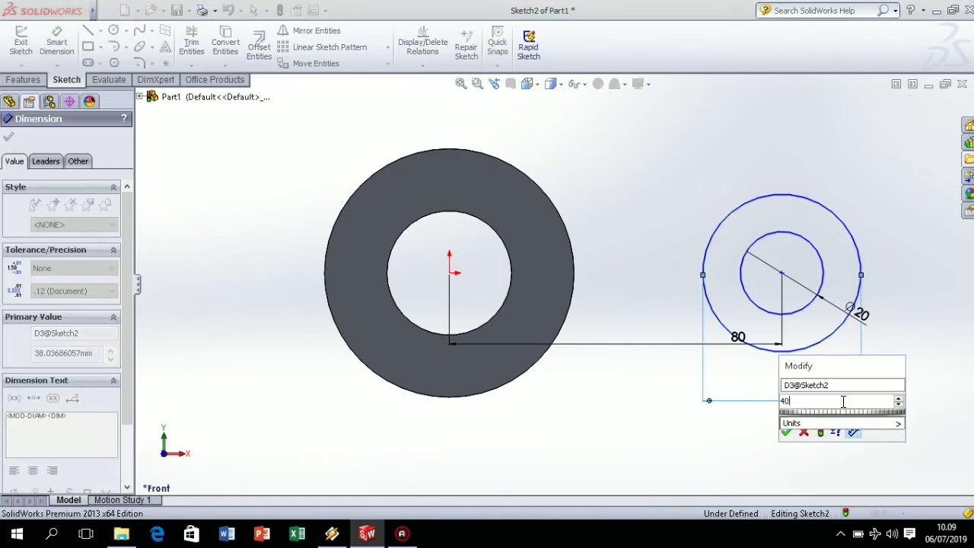
key("Return")
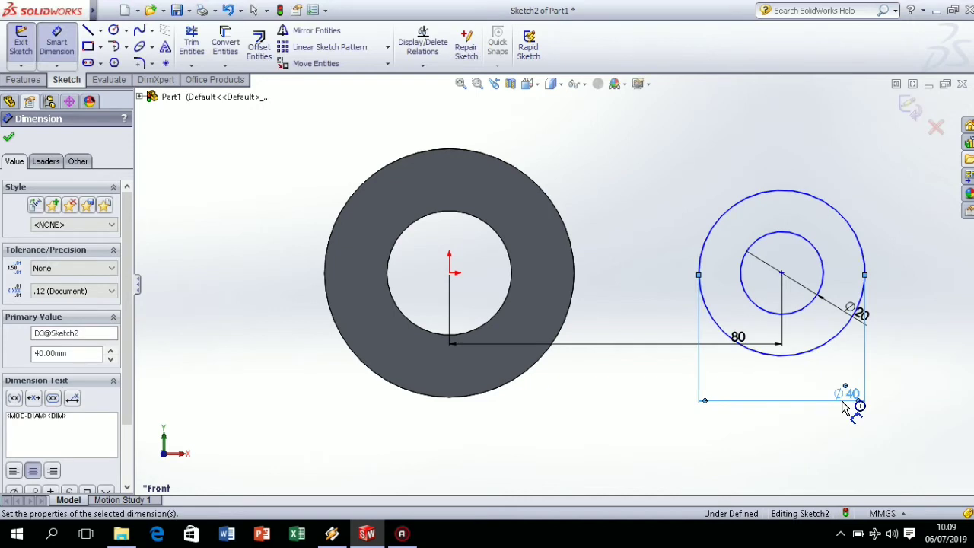
Draw a line from the upper part of the ring's outer edge to the upper part of the 40 mm circle.
left_click(88, 30)
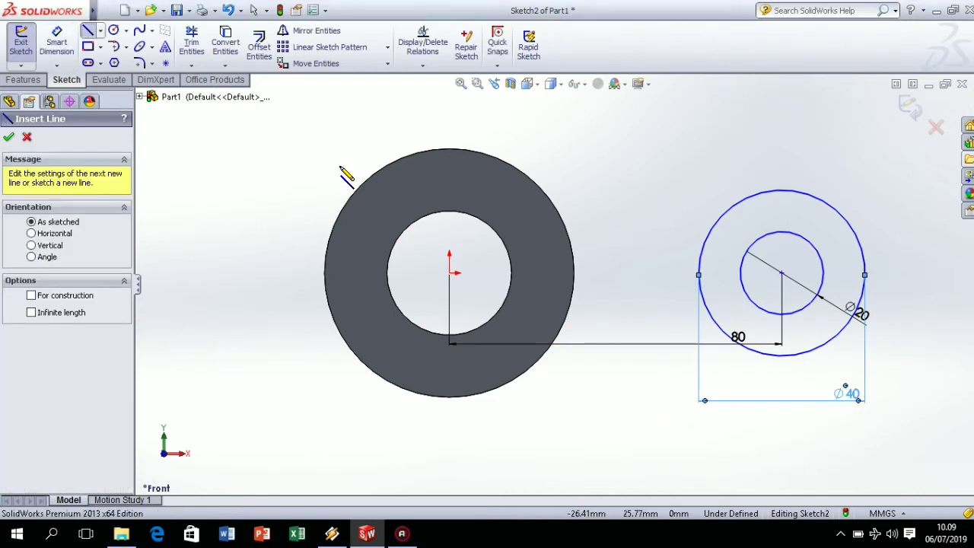
left_click(460, 153)
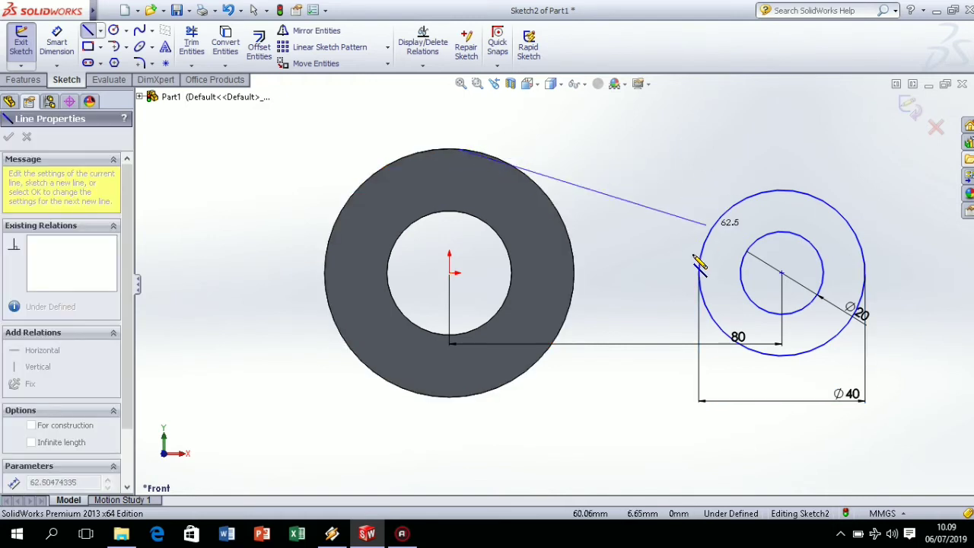
left_click(801, 193)
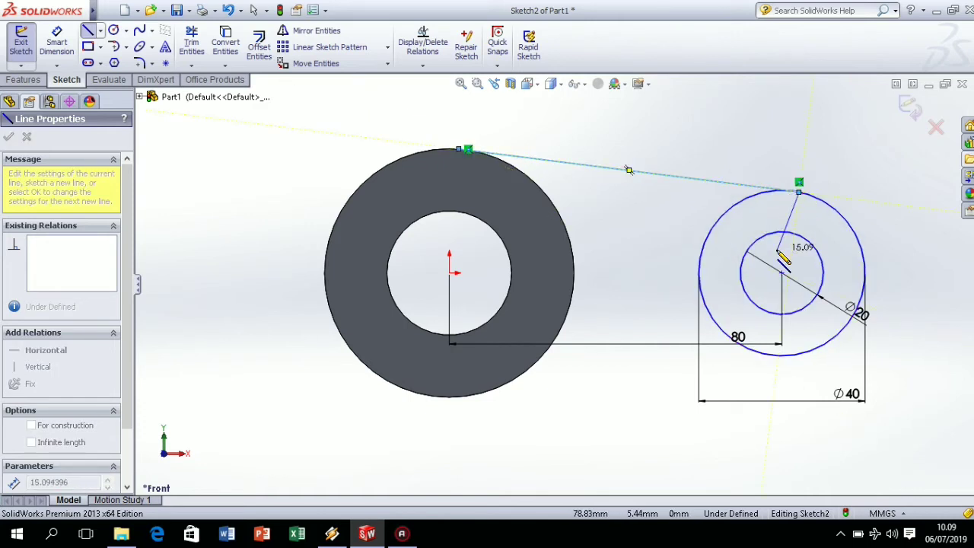
key("Escape")
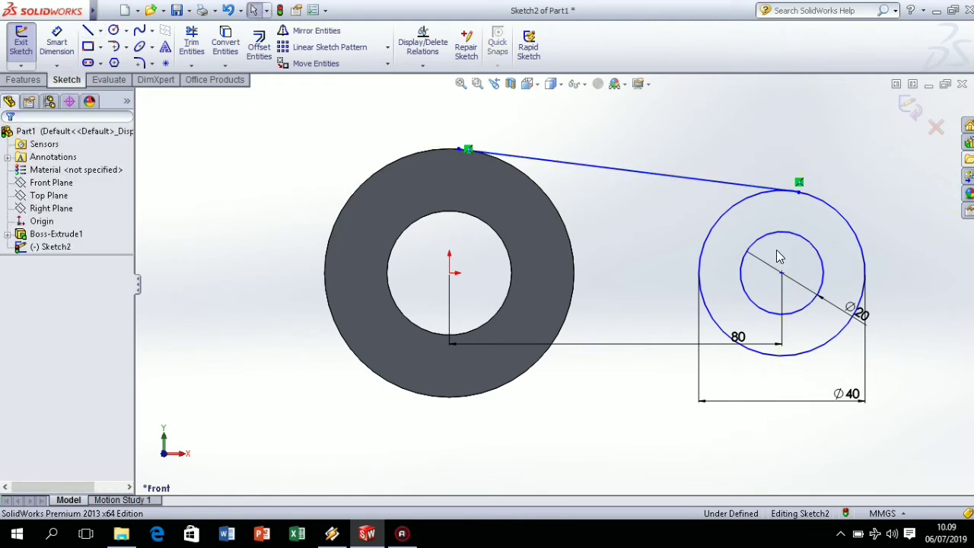
left_click(88, 31)
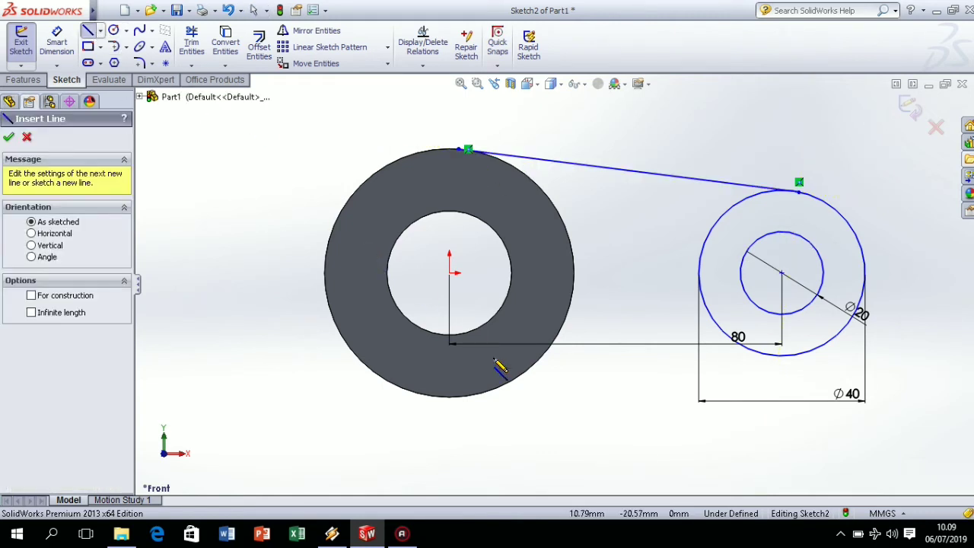
left_click(402, 395)
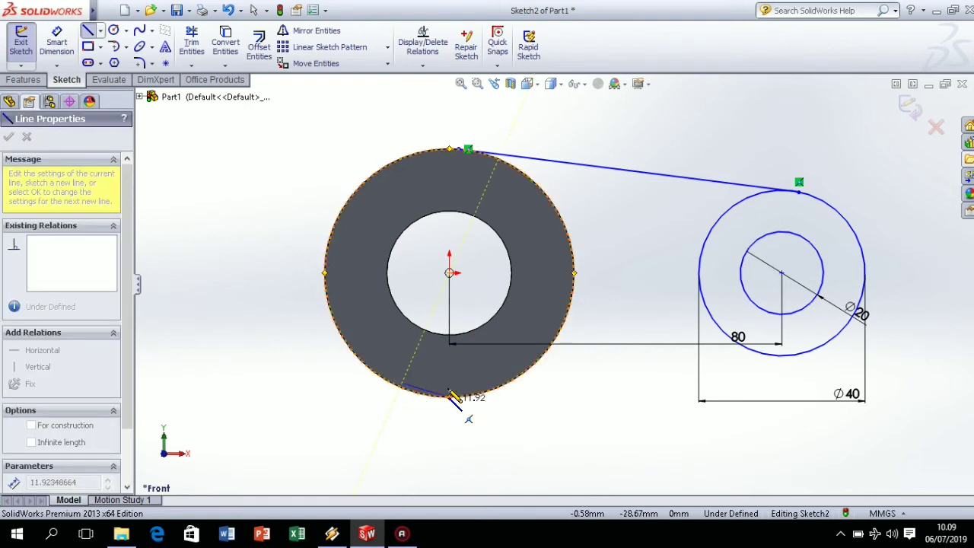
key("Escape")
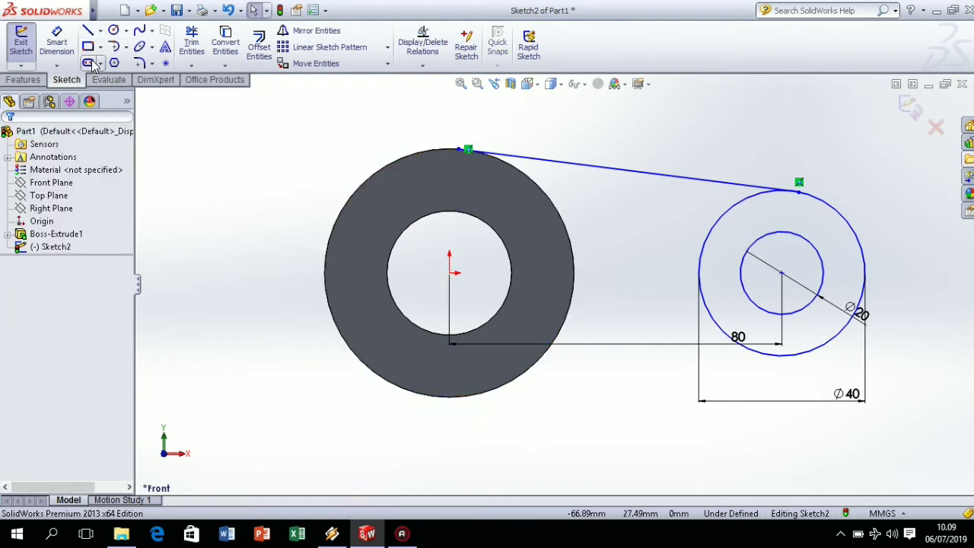
Draw a line from the lower part of the ring's outer edge to the lower part of the 40 mm circle.
left_click(88, 34)
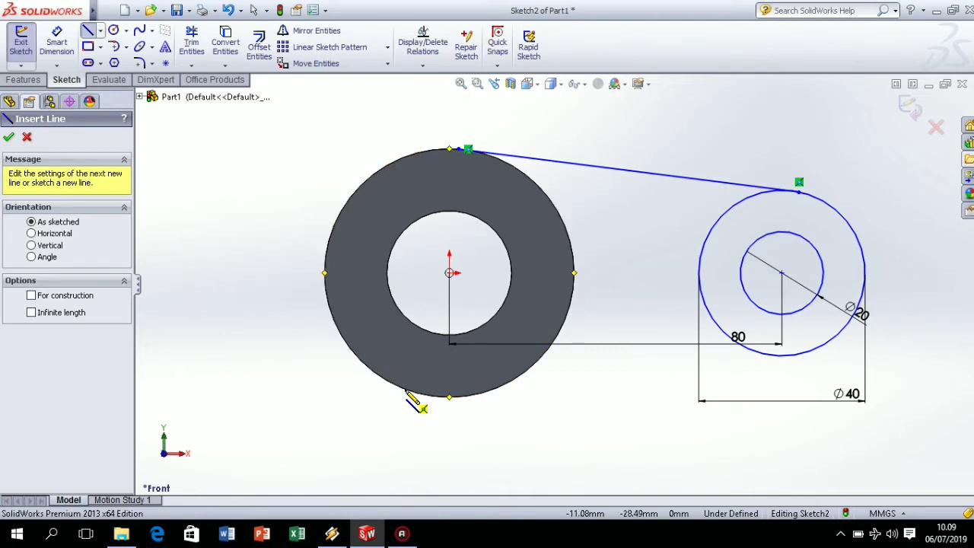
left_click(448, 396)
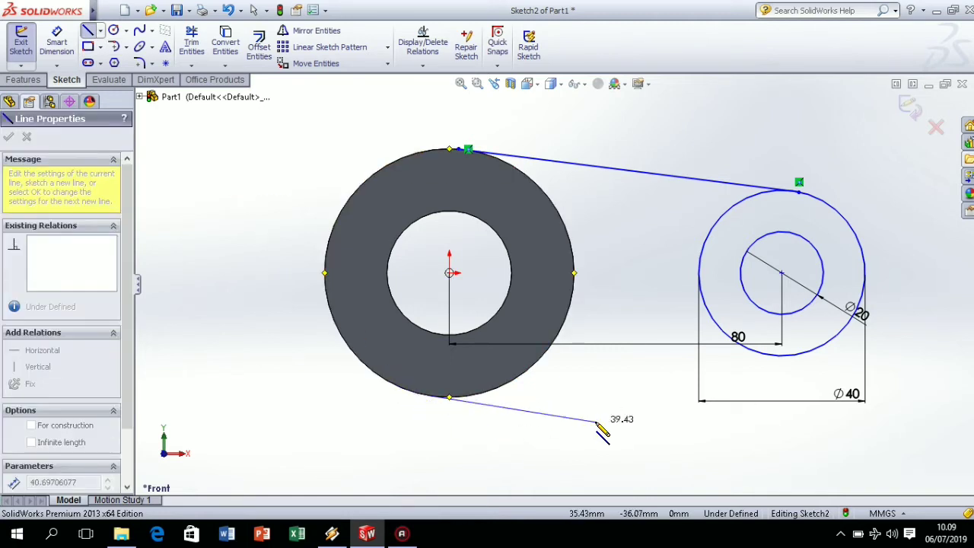
left_click(792, 355)
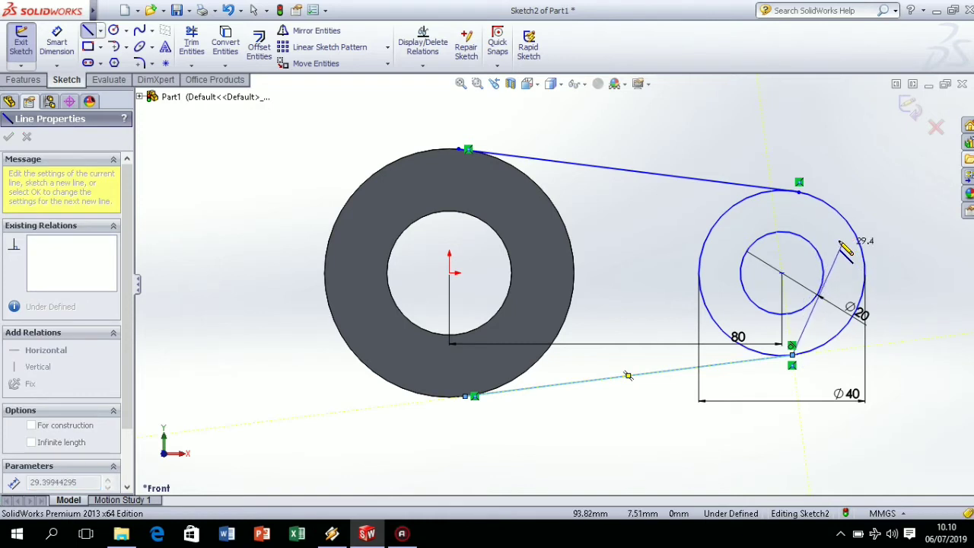
key("Escape")
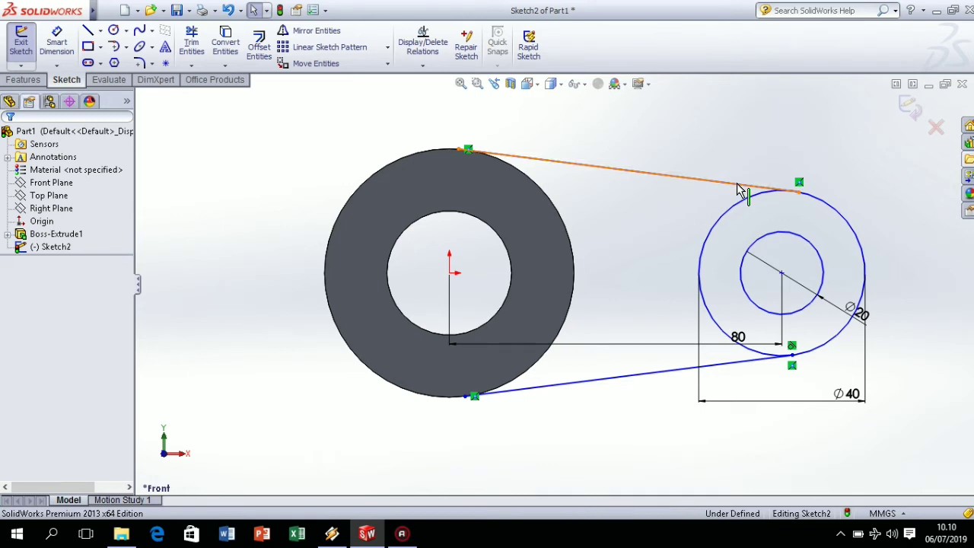
Add a tangent relation between the upper sloping line and the 40 mm circle.
left_click(738, 188)
left_click(748, 207, "ctrl")
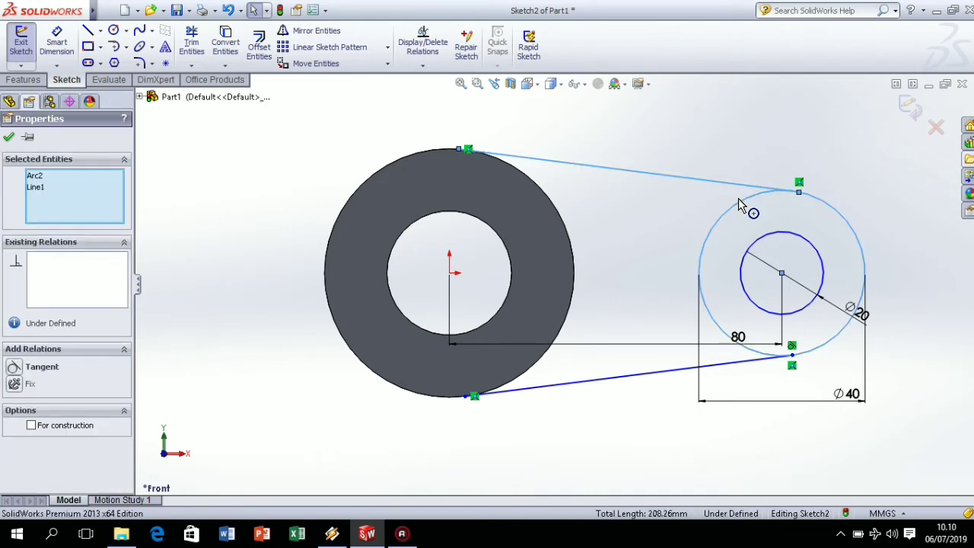
left_click(778, 139)
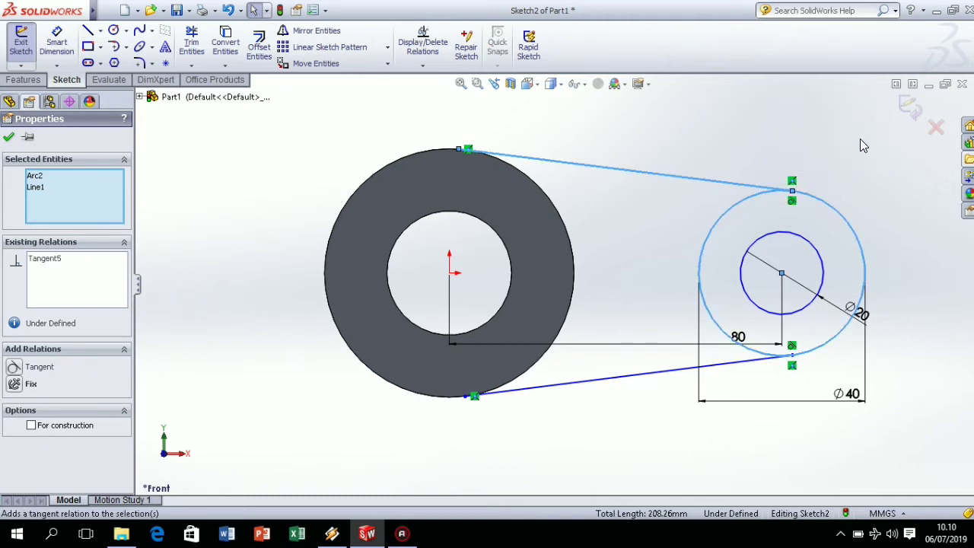
left_click(510, 397, "ctrl")
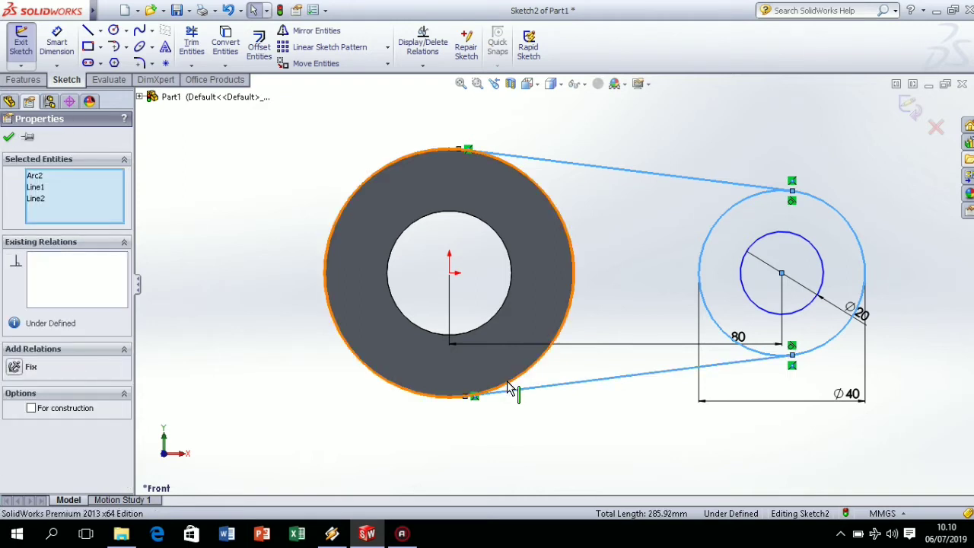
left_click(509, 386, "ctrl")
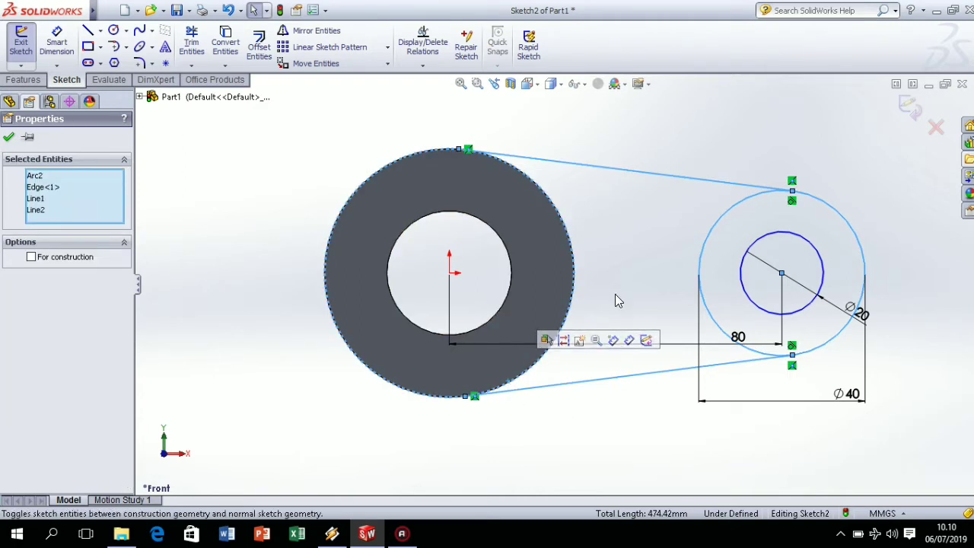
left_click(615, 293)
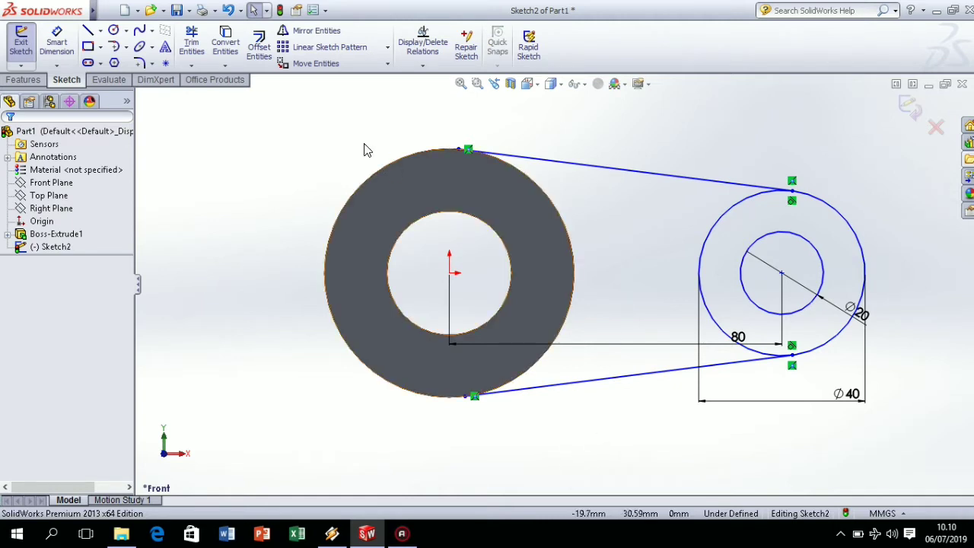
Trim away the part of the 40 mm circle that faces the ring, between the two sloping lines.
left_click(194, 50)
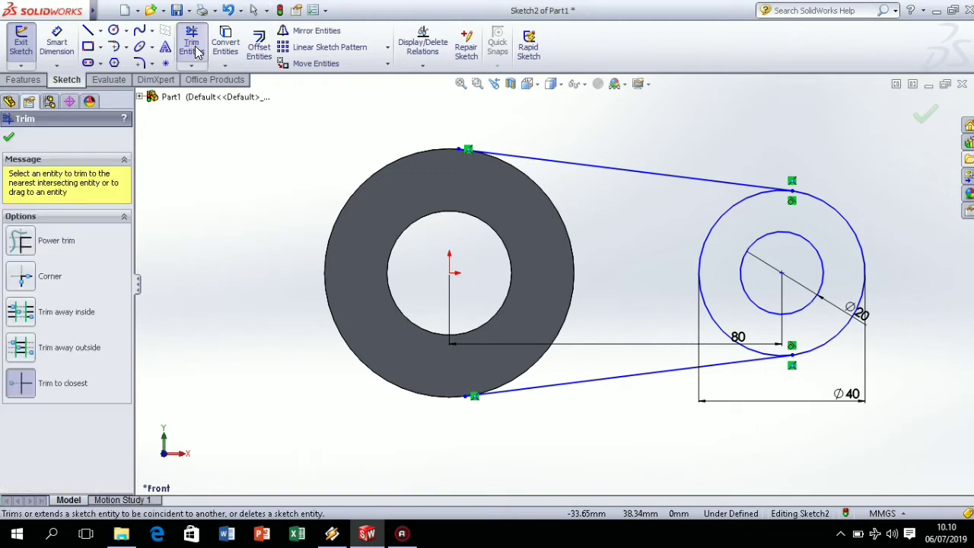
left_click(700, 271)
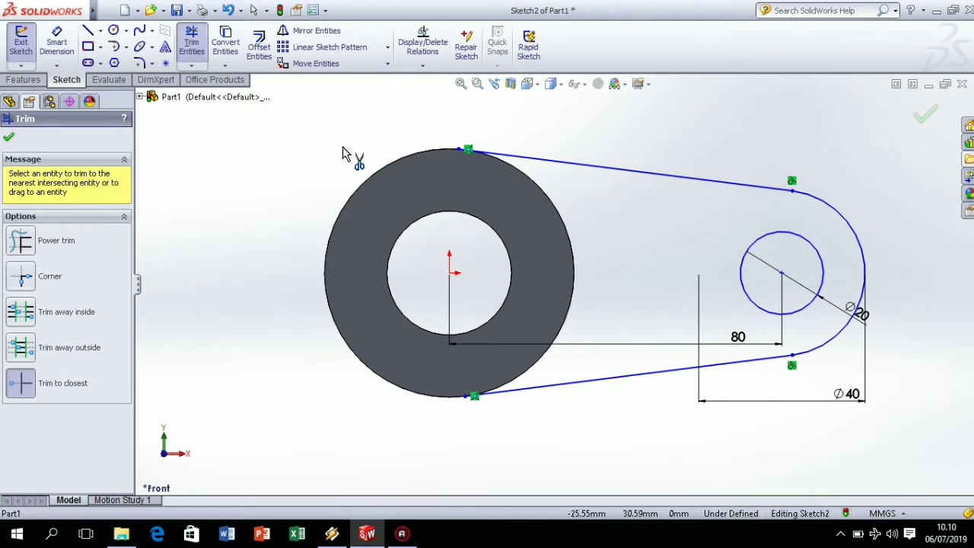
left_click(113, 30)
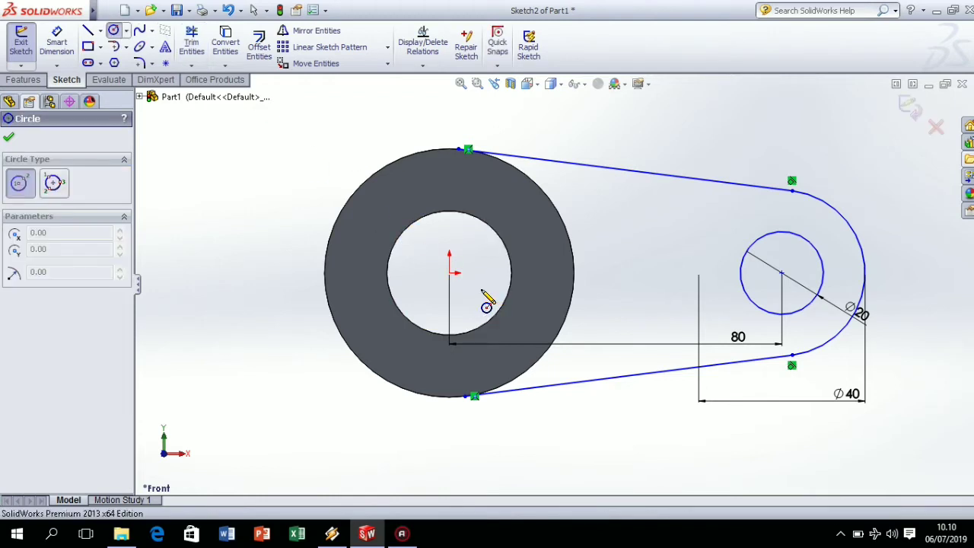
left_click(450, 272)
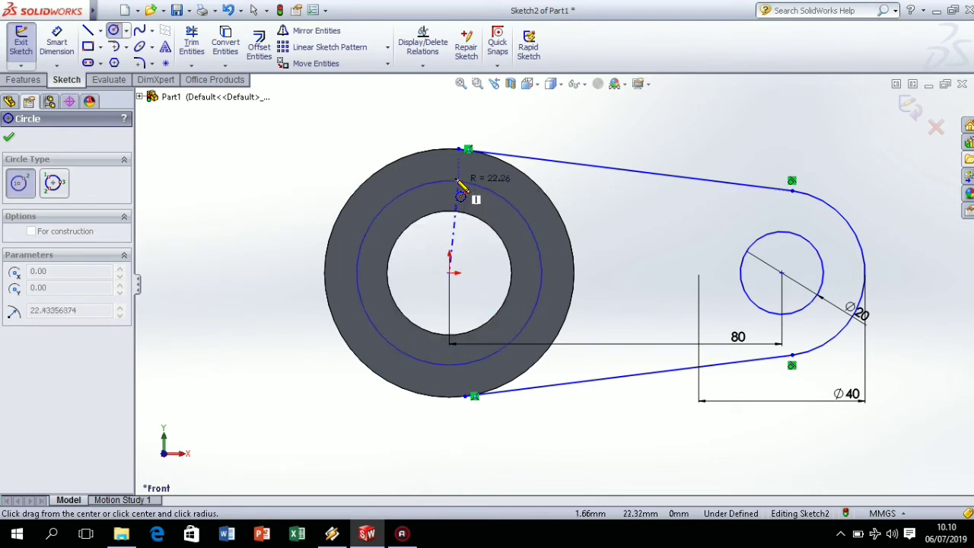
left_click(500, 178)
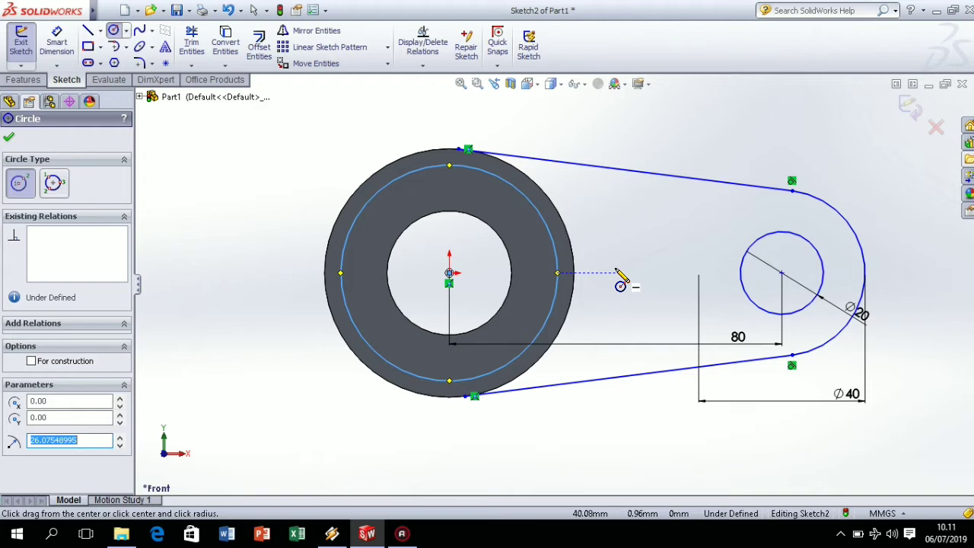
key("Escape")
key("ctrl+z")
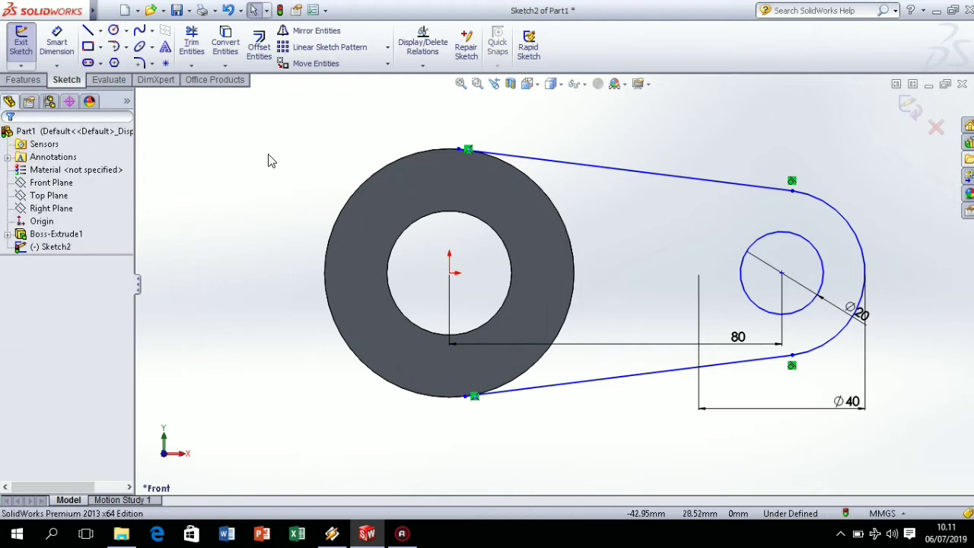
Draw a circle of 30 mm radius centred on the origin, matching the ring's outer edge.
left_click(113, 29)
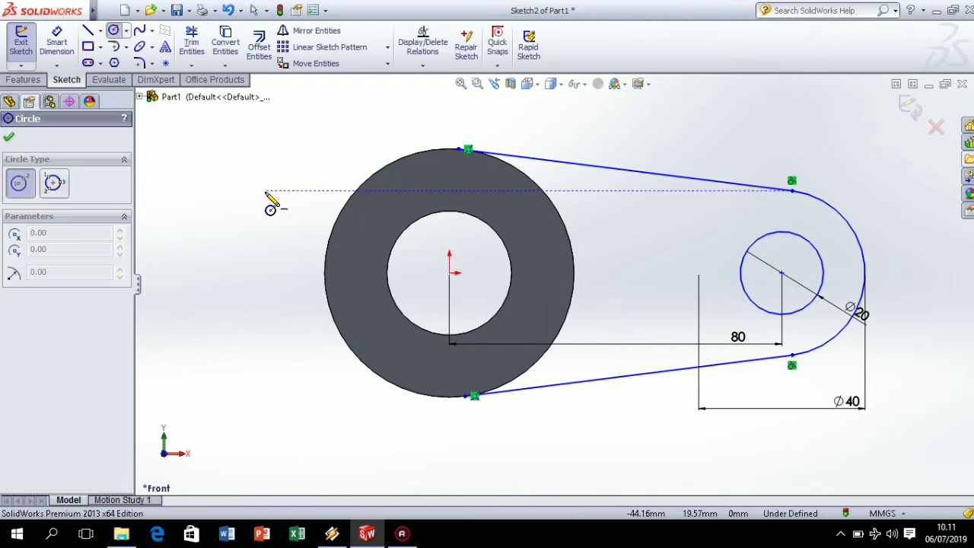
left_click(450, 272)
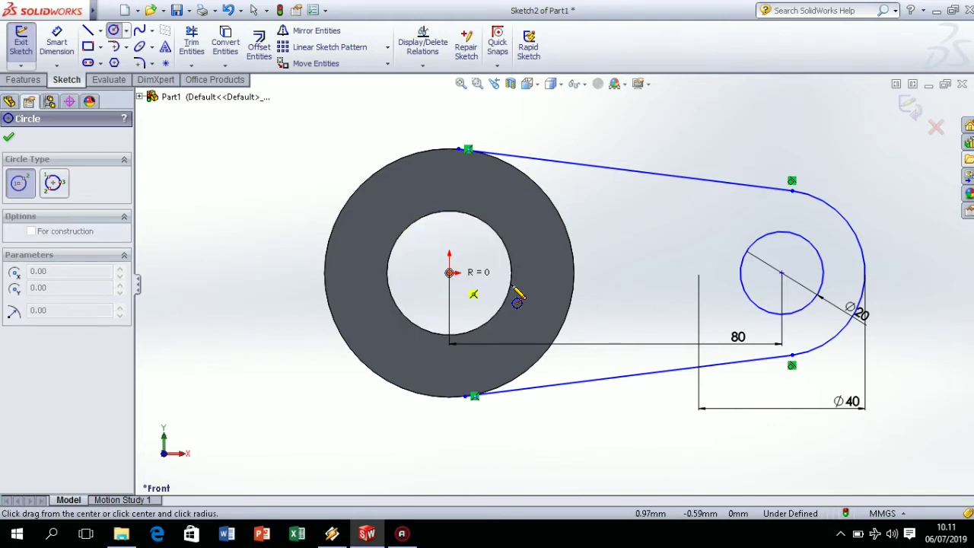
left_click(573, 302)
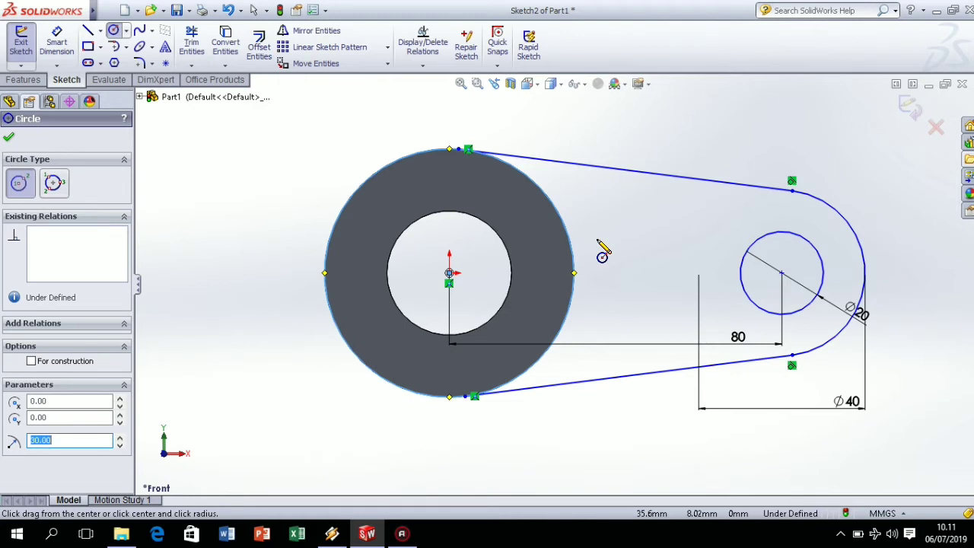
key("Escape")
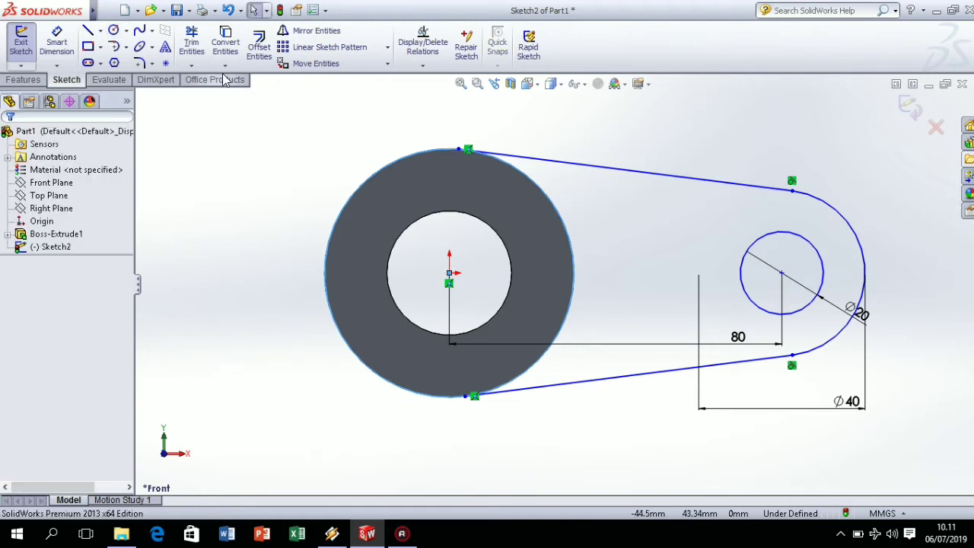
Trim away the far side of the 30 mm radius circle, keeping the arc between the two sloping lines.
left_click(192, 46)
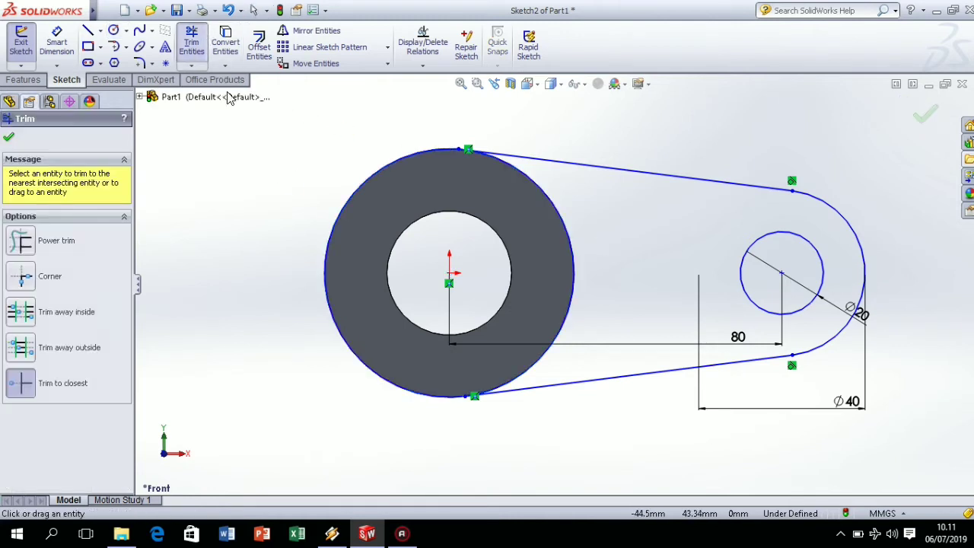
left_click(328, 256)
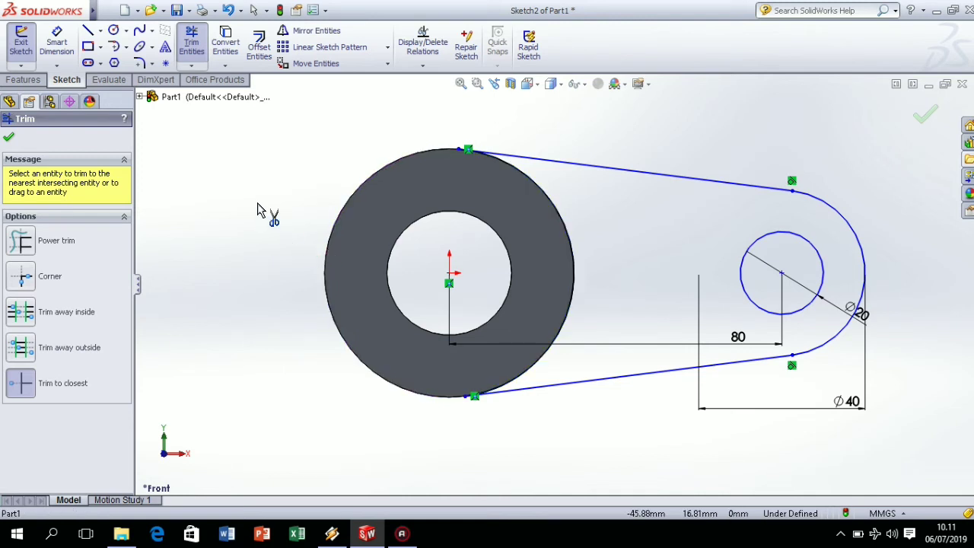
key("Escape")
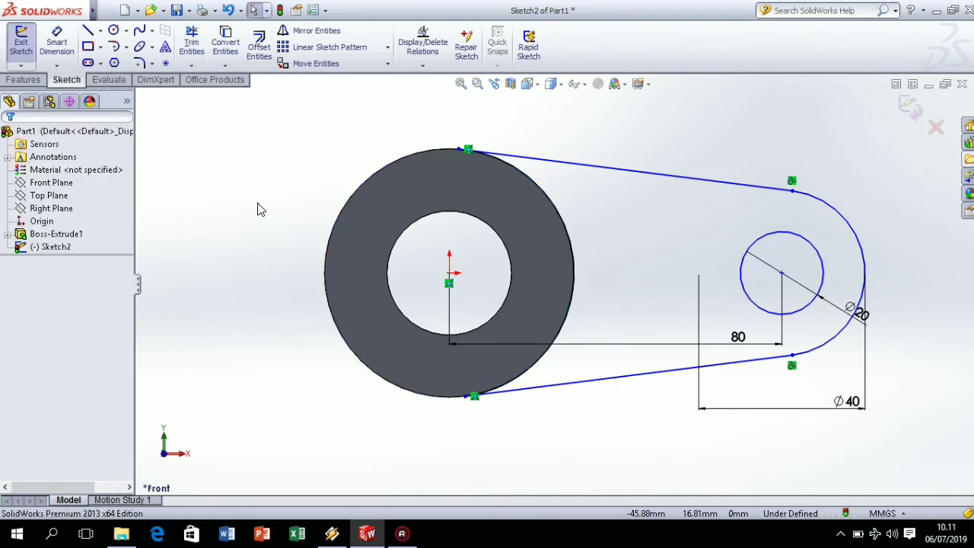
Extrude the closed arm region around the small hole as a blind boss 20 mm deep, merged with the cylinder.
left_click(539, 84)
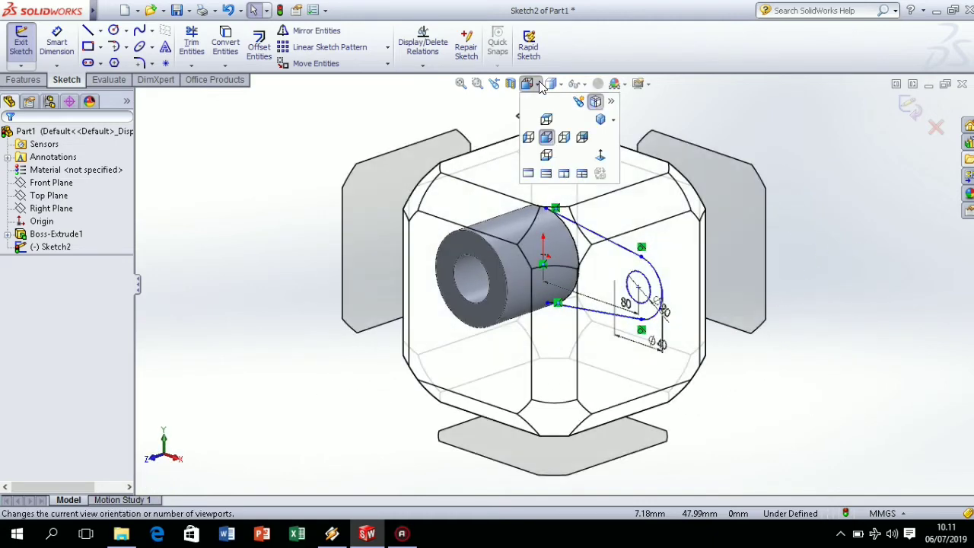
left_click(572, 232)
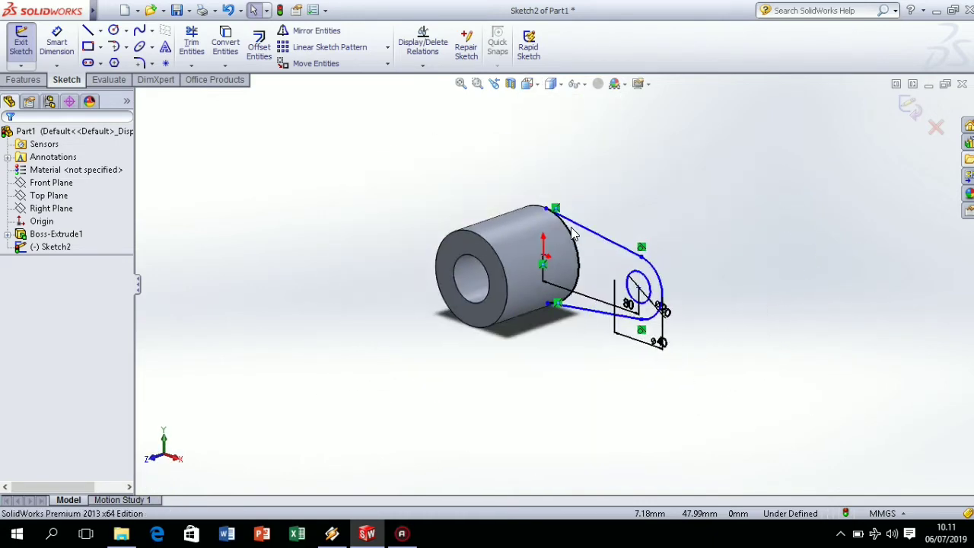
left_click(23, 80)
left_click(26, 44)
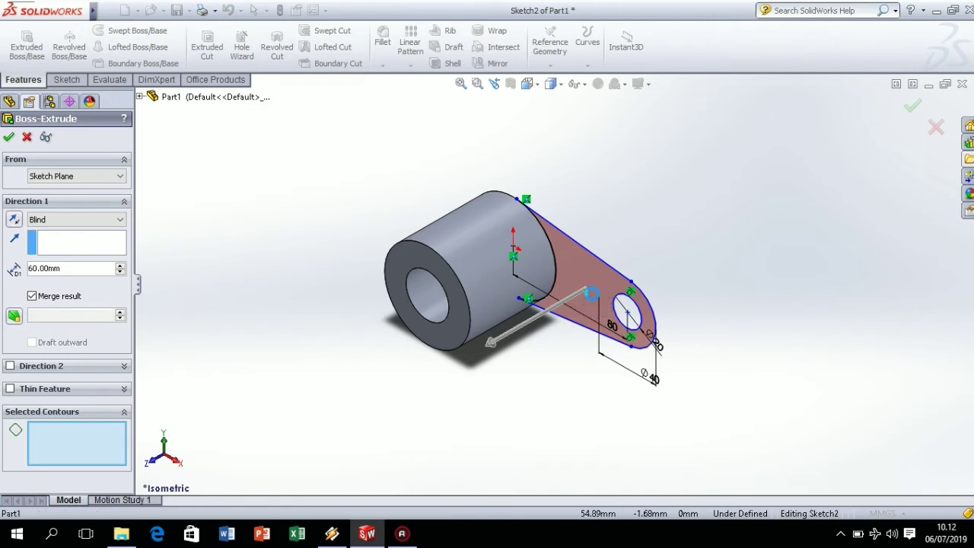
left_click(591, 304)
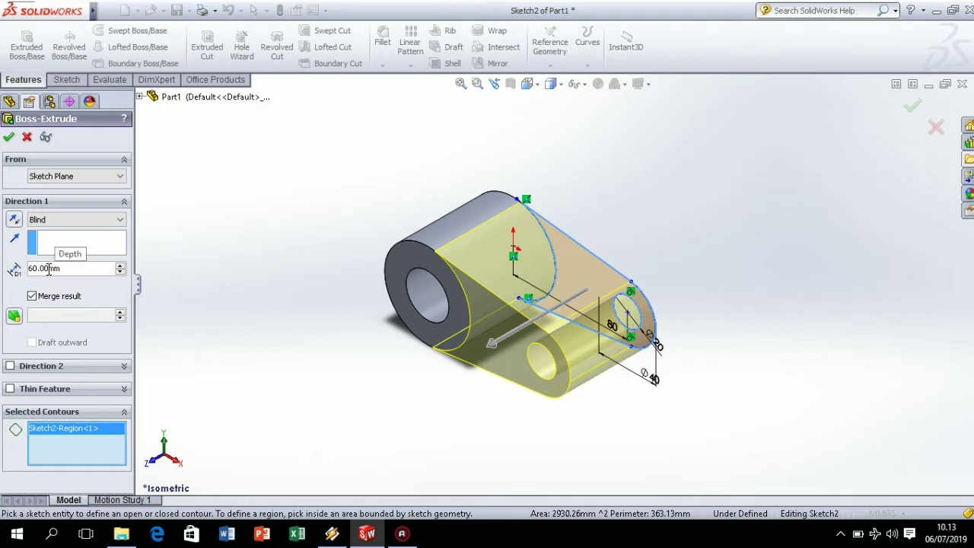
left_click_drag(49, 270, 17, 268)
type("2")
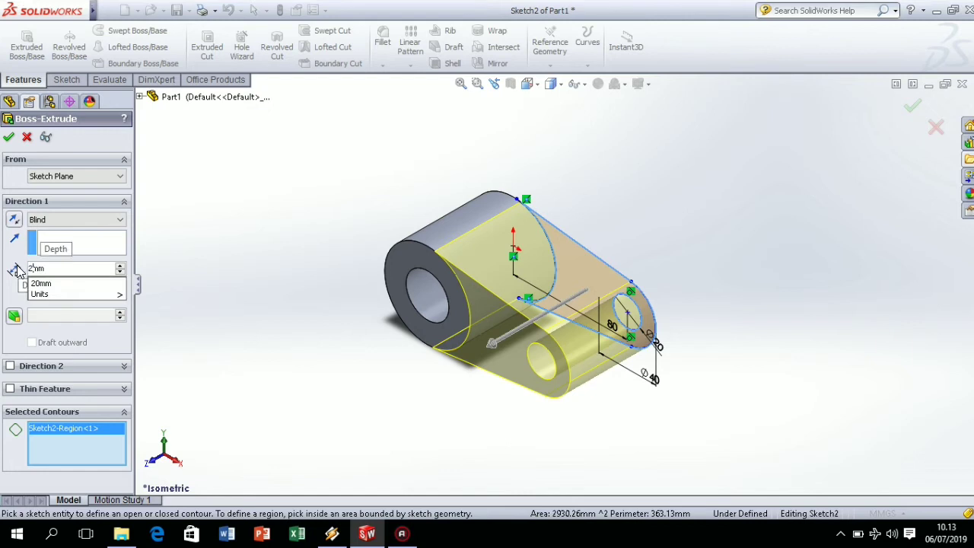
type("0")
key("Return")
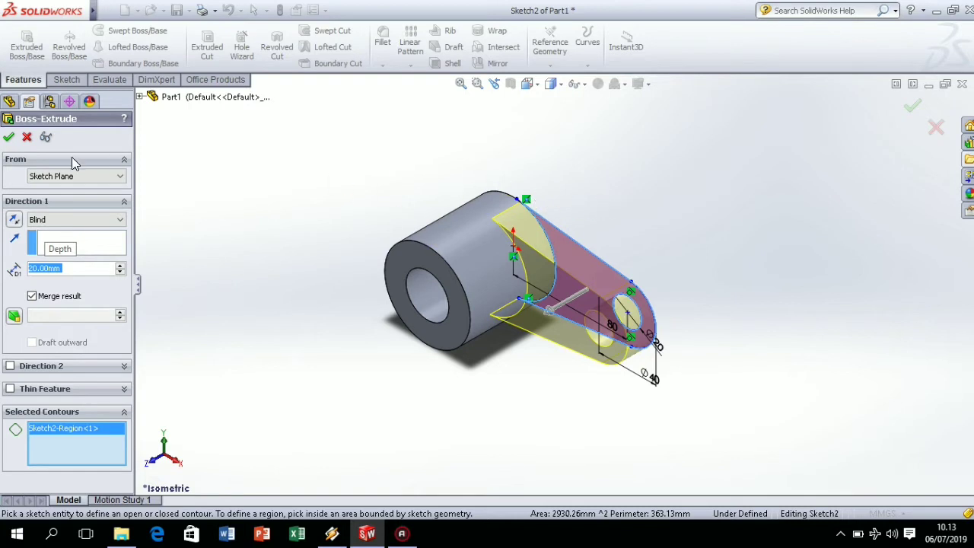
left_click(8, 137)
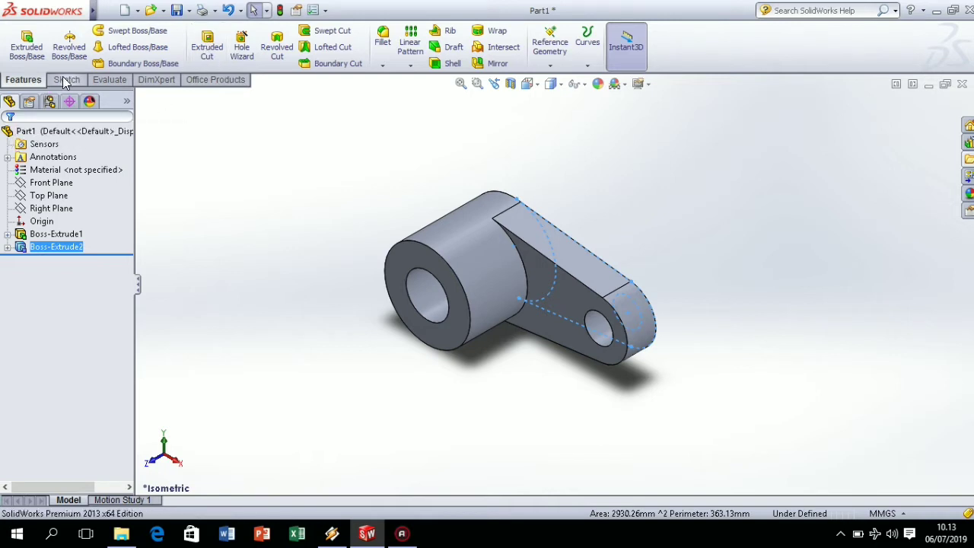
left_click(25, 187)
left_click(33, 163)
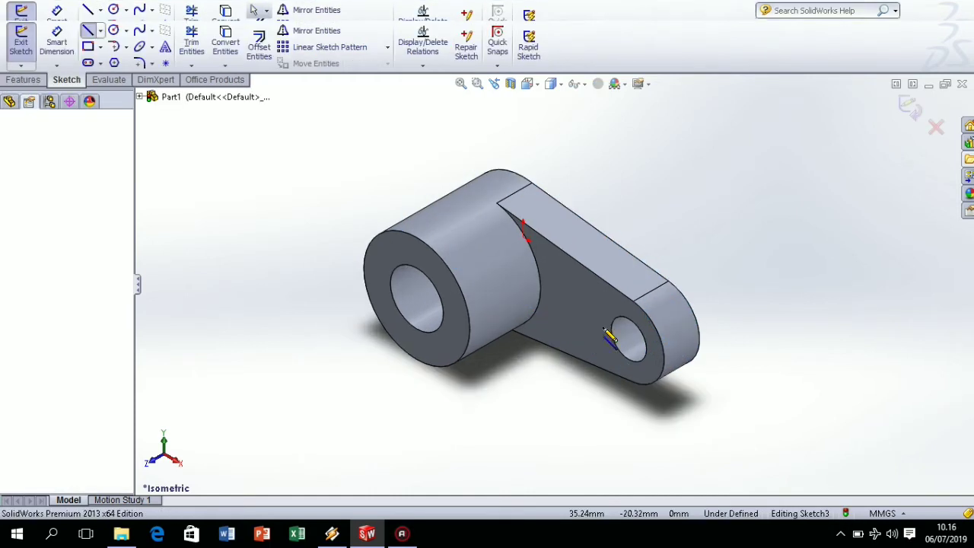
left_click(608, 329)
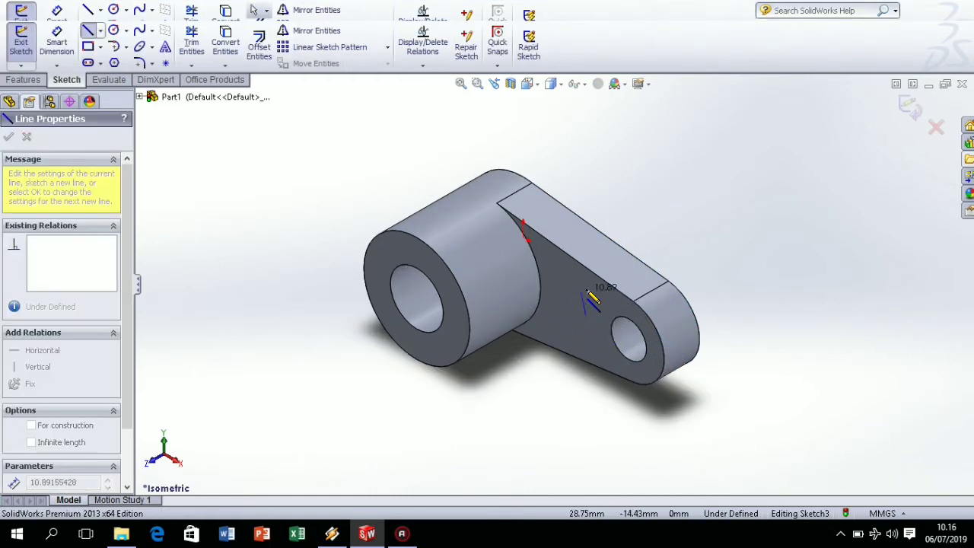
key("ctrl+b")
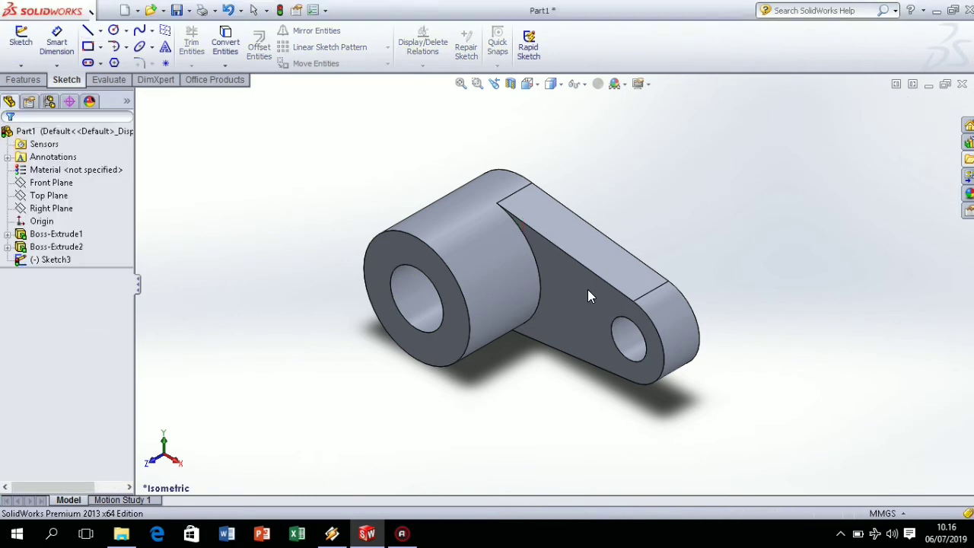
Start a new sketch on the flat front face of the arm.
right_click(573, 296)
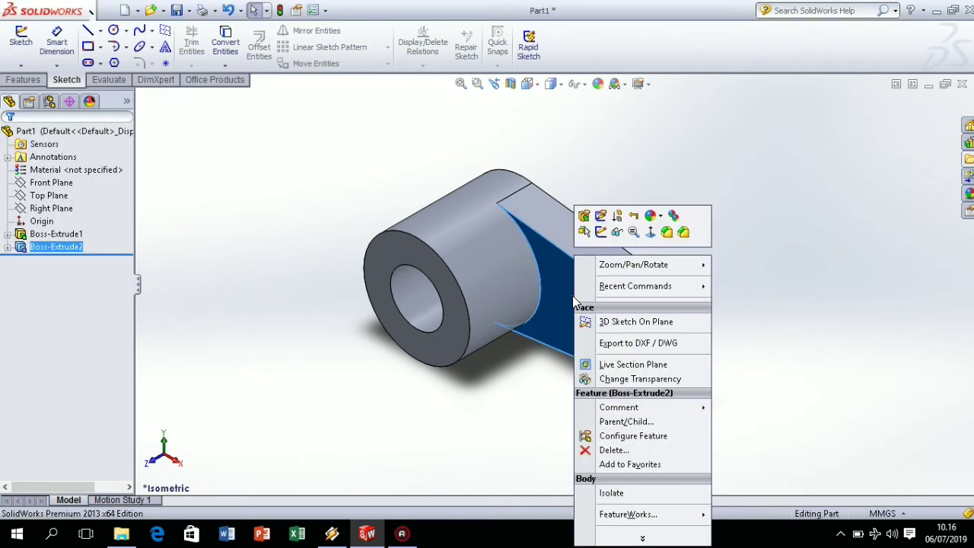
left_click(601, 230)
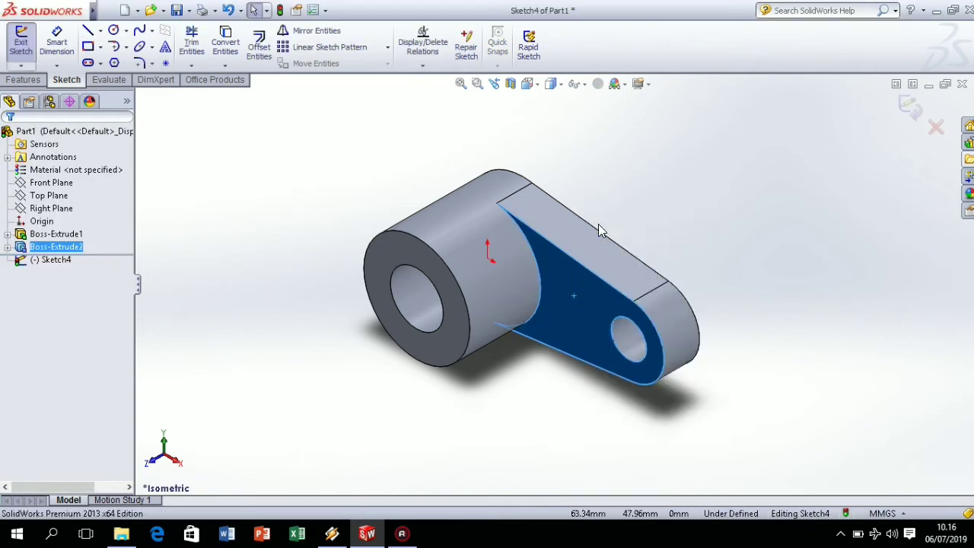
left_click(533, 84)
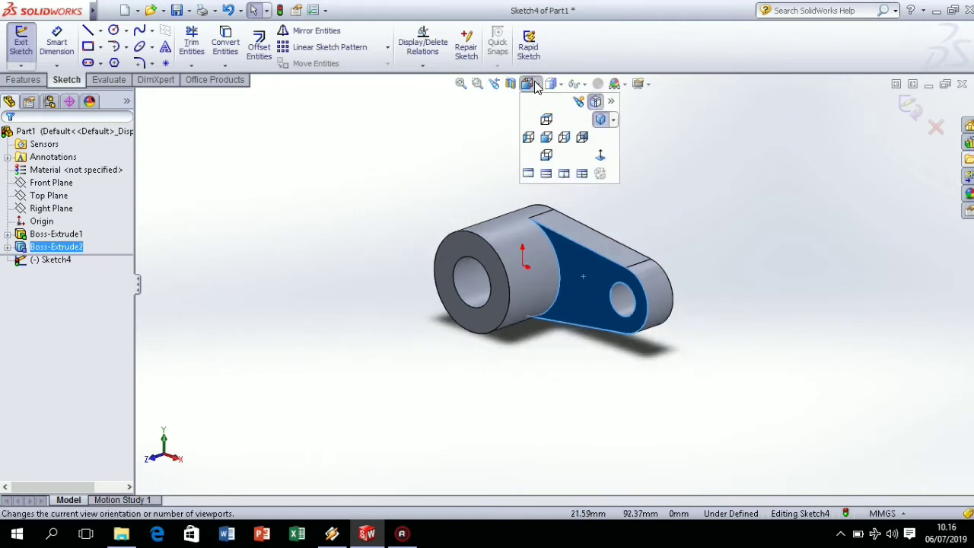
left_click(529, 139)
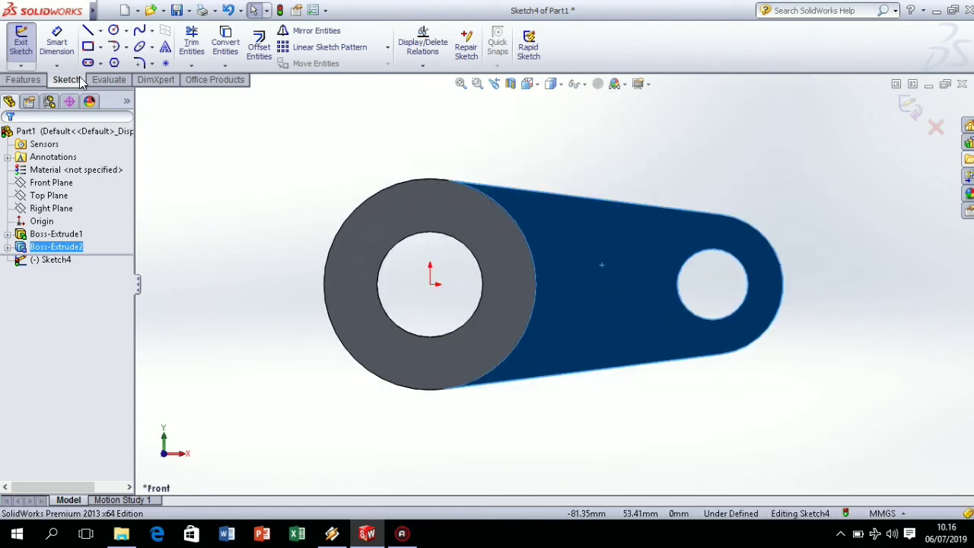
Draw a nearly vertical line about 49.5 mm long across the arm, from its upper sloping edge to its lower one.
left_click(90, 33)
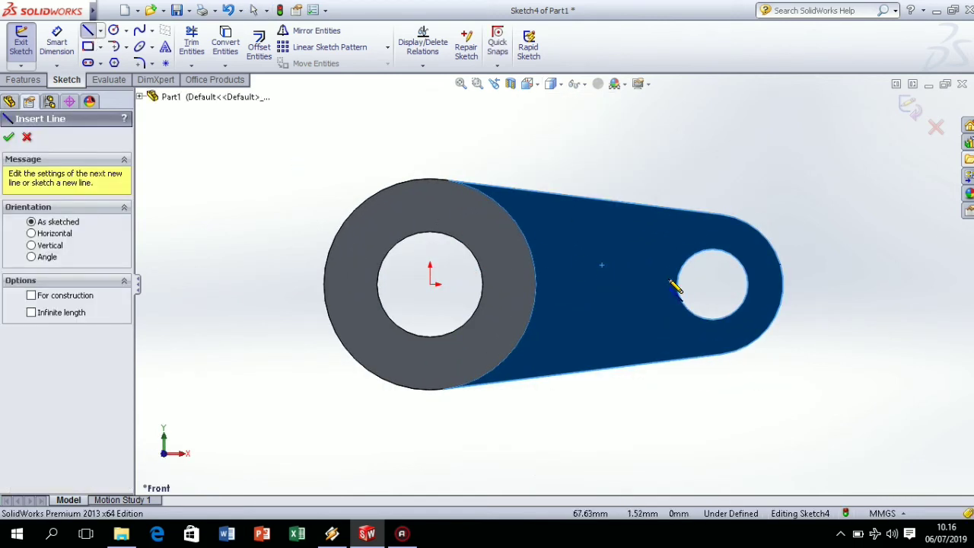
left_click(583, 197)
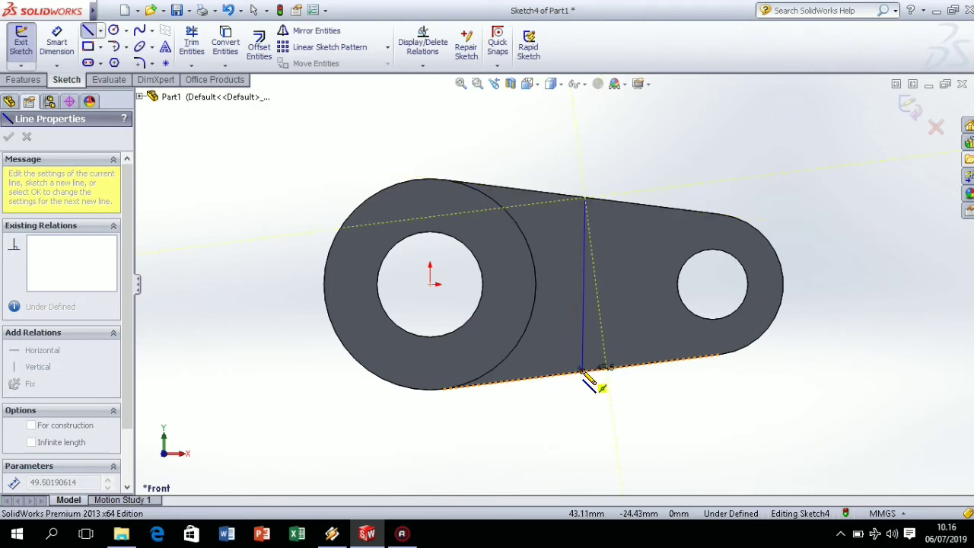
left_click(583, 371)
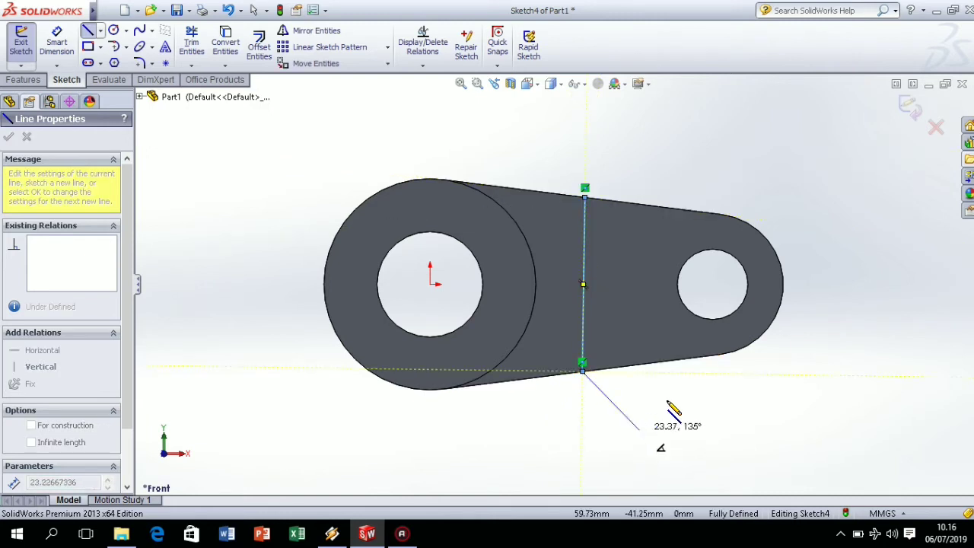
Close a rectangle around the arm's small-hole end with three more lines, about 65 mm long and 49.5 mm high.
left_click(815, 374)
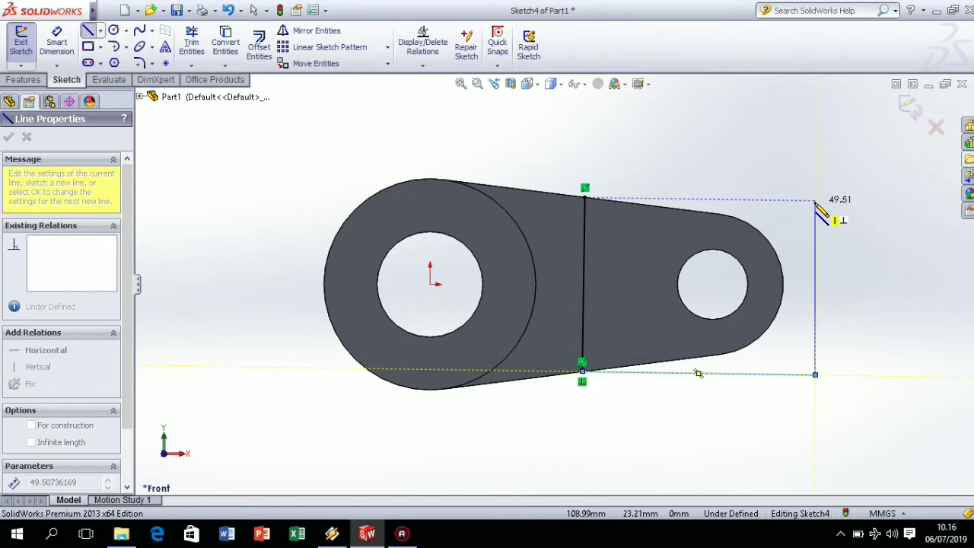
left_click(816, 203)
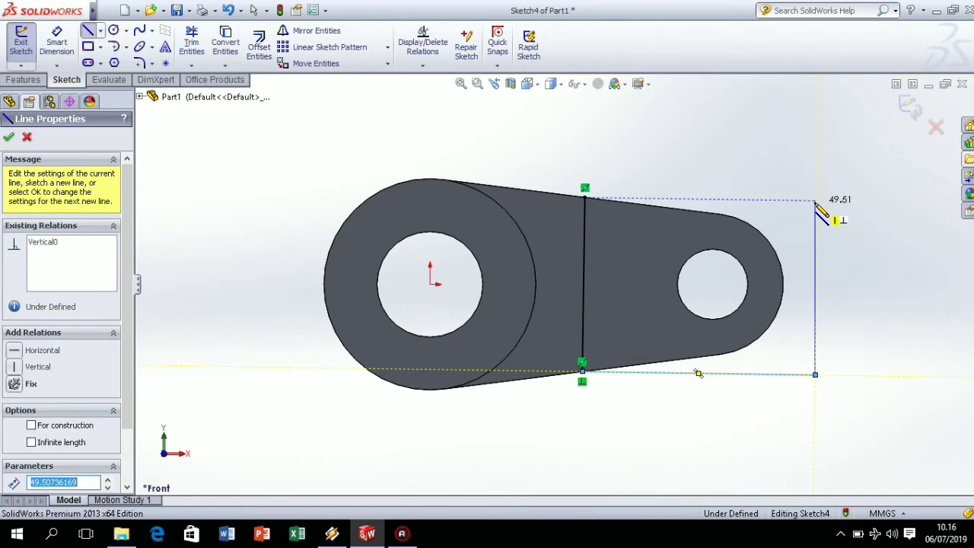
left_click(585, 196)
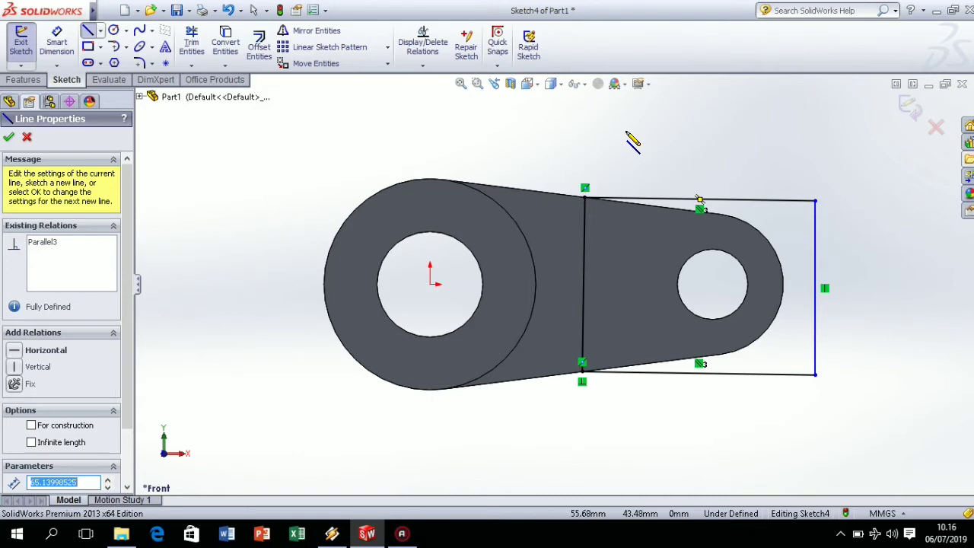
key("Escape")
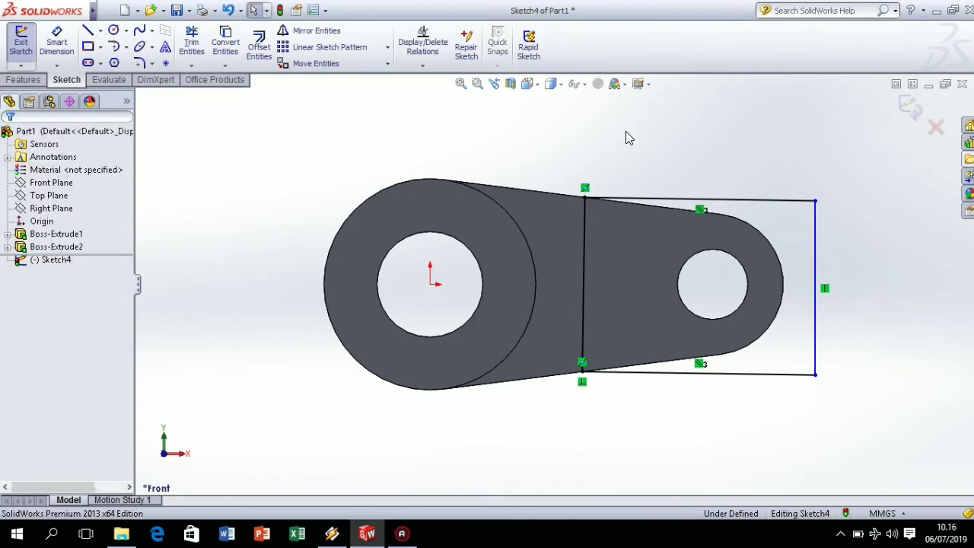
Cut the rectangular profile into the arm's front face as a blind extruded cut 3 mm deep.
left_click(534, 89)
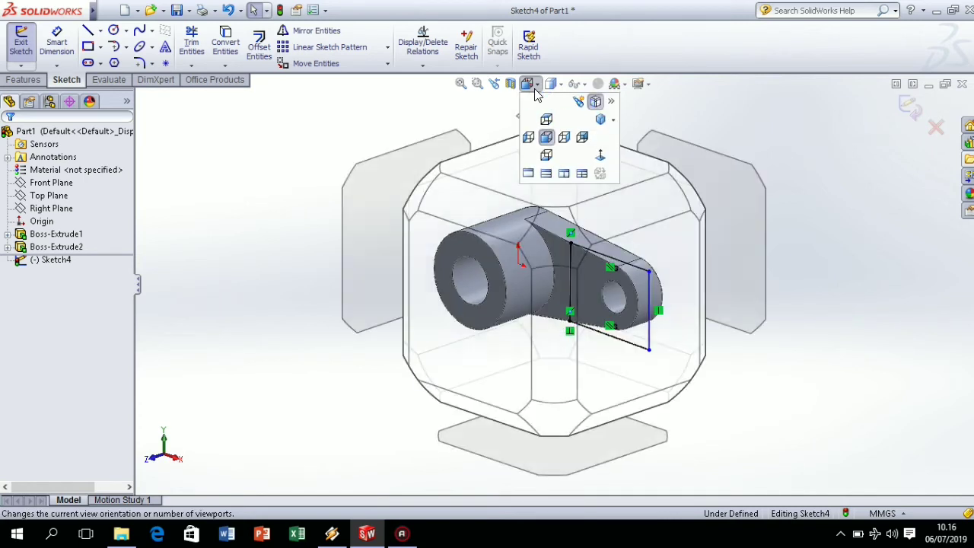
left_click(554, 220)
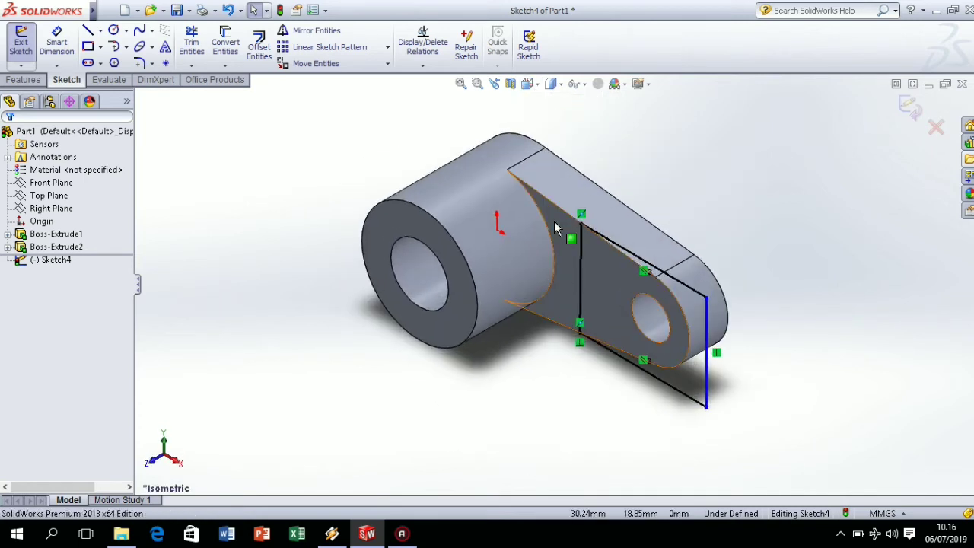
left_click(23, 80)
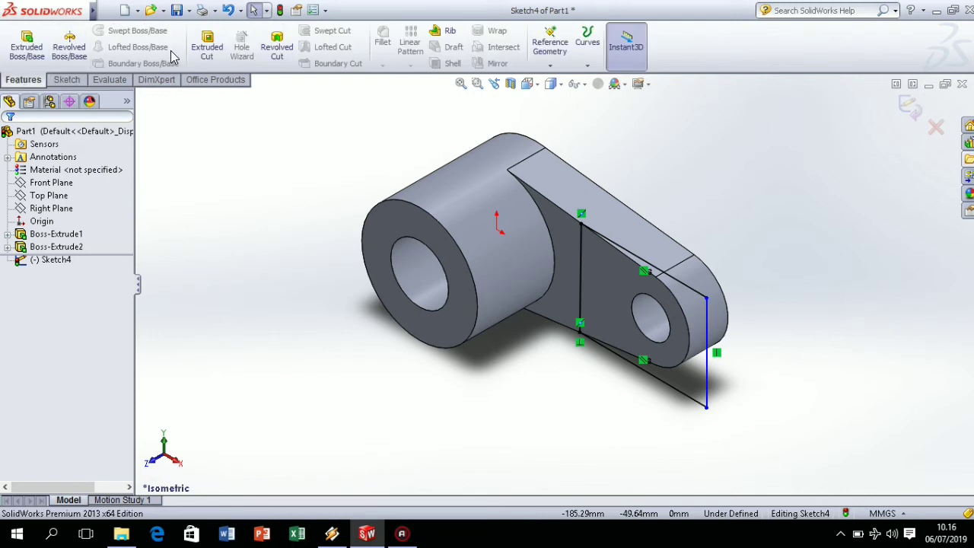
left_click(209, 48)
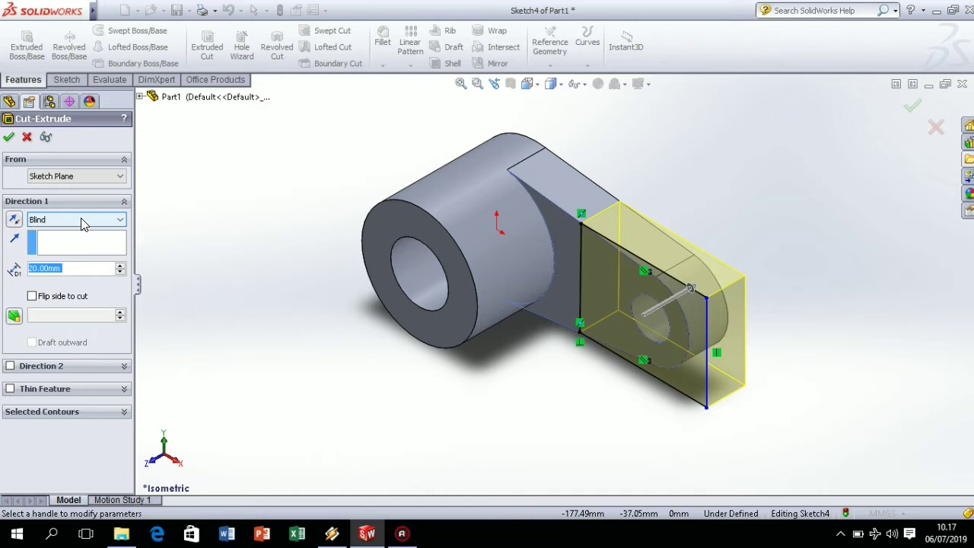
left_click(49, 269)
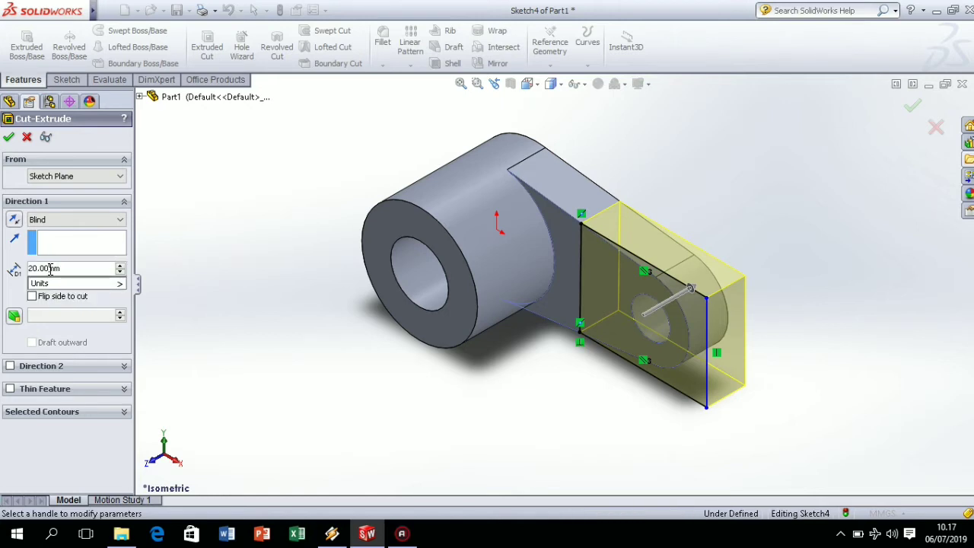
left_click_drag(49, 269, 15, 274)
type("10")
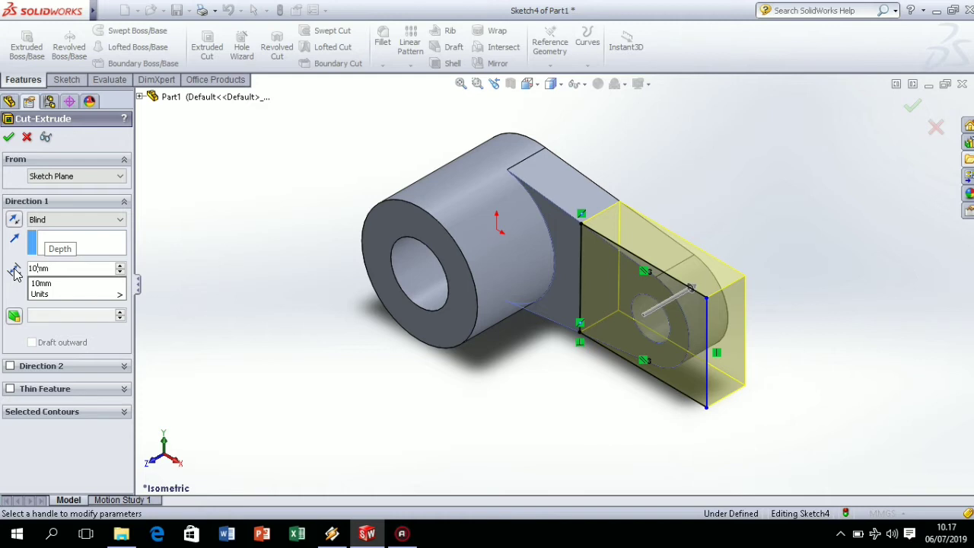
key("BackSpace")
key("BackSpace")
key("BackSpace")
key("BackSpace")
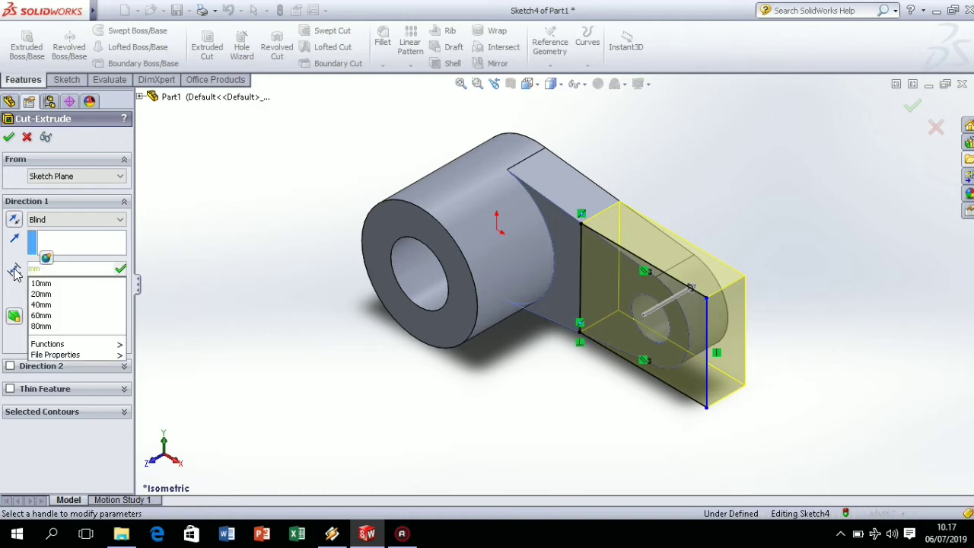
type("3mm")
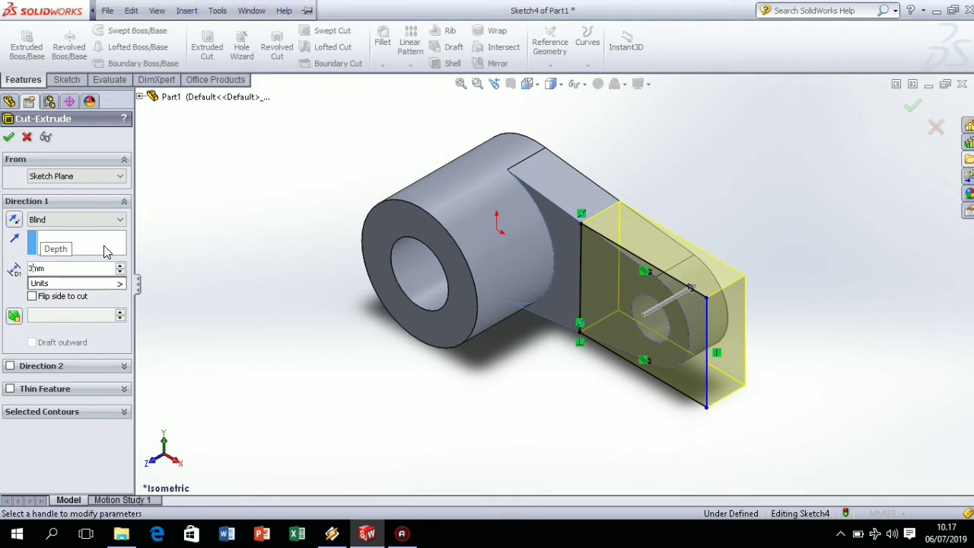
key("Return")
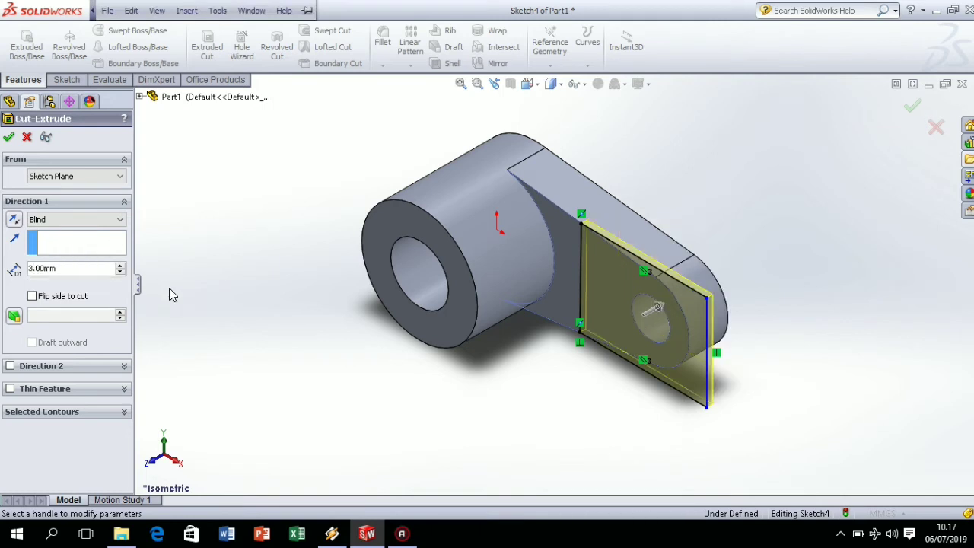
left_click(9, 134)
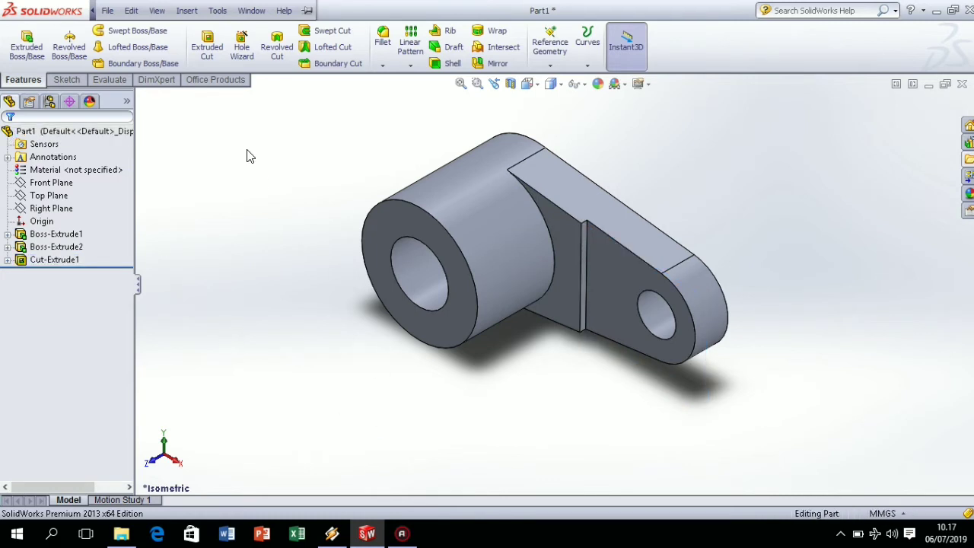
left_click(32, 197)
left_click(20, 184)
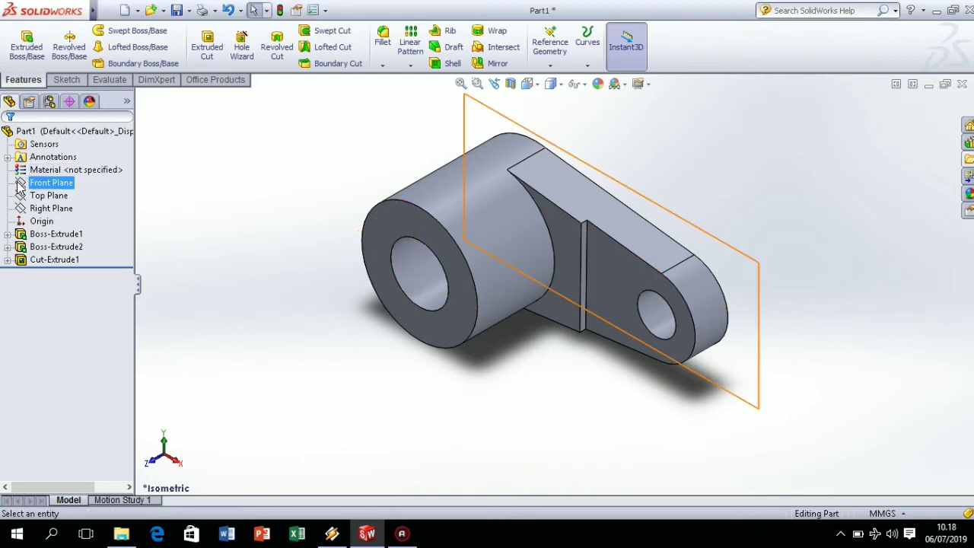
right_click(18, 184)
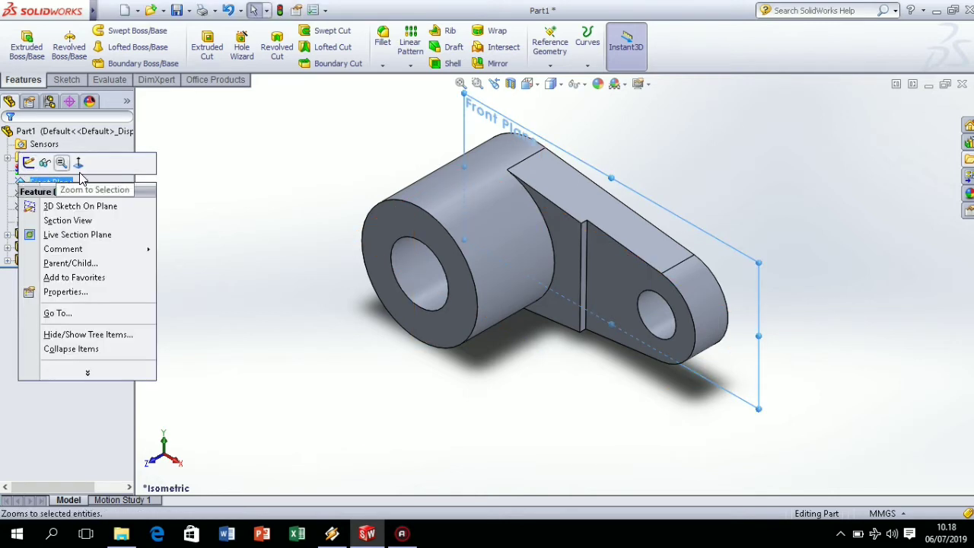
left_click(219, 250)
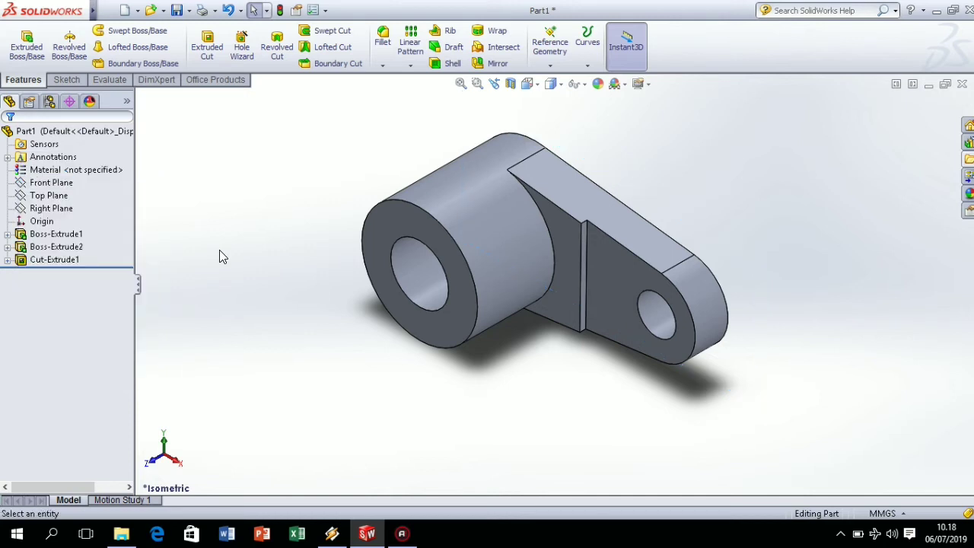
Create a reference plane offset 30 mm from the Front Plane, through the middle of the cylinder's length.
left_click(43, 187)
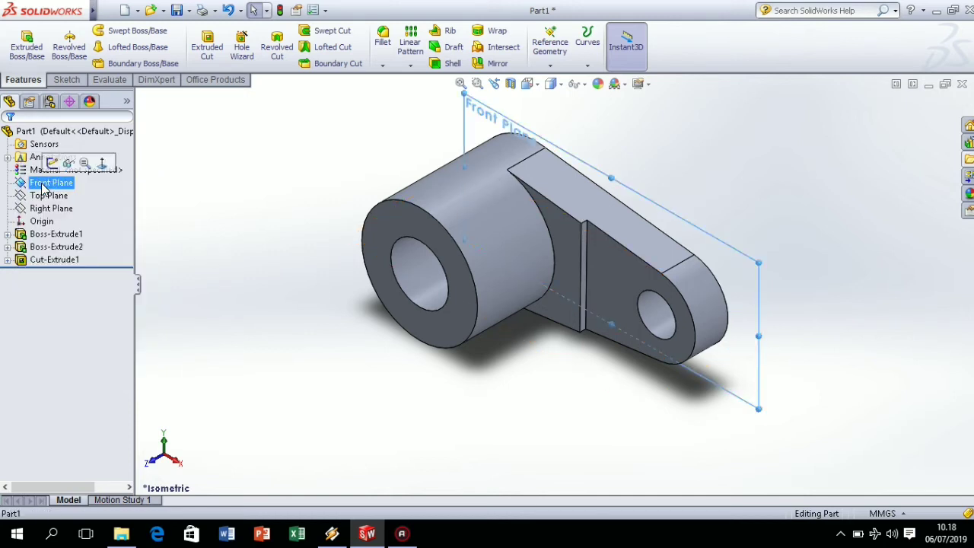
left_click(556, 55)
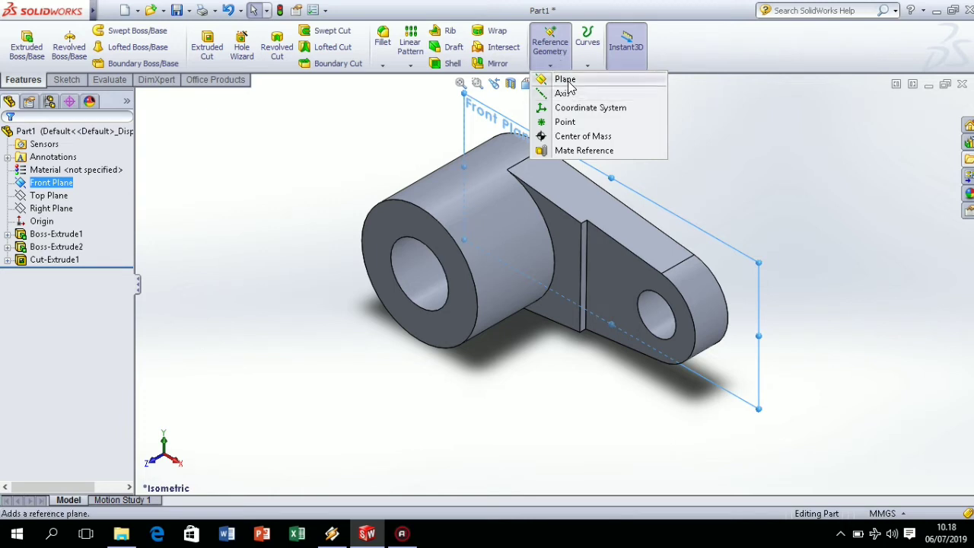
left_click(570, 80)
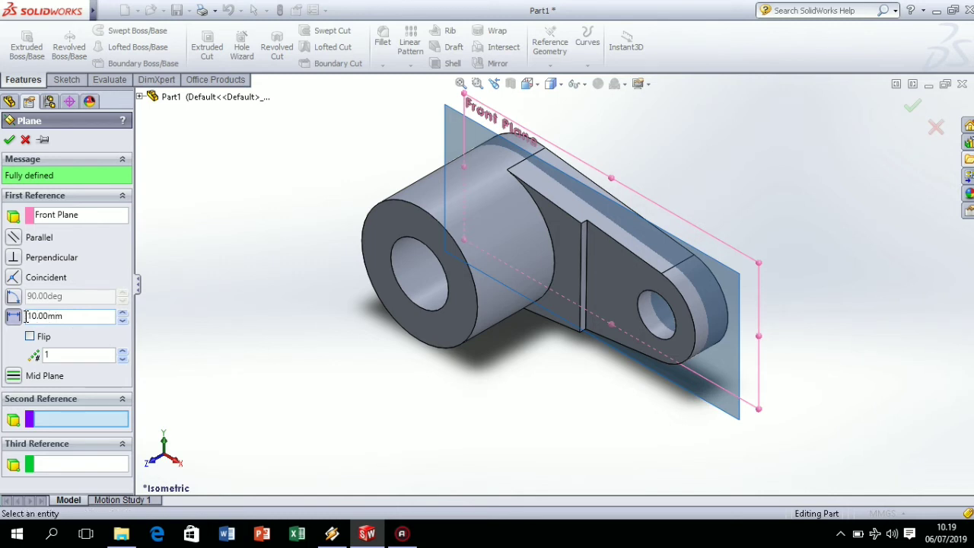
left_click_drag(47, 316, 18, 320)
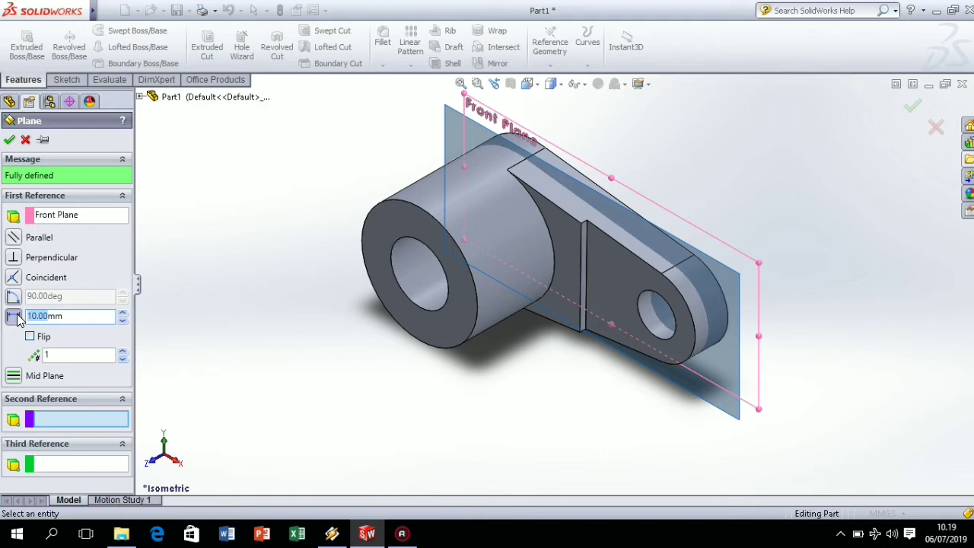
type("30")
key("Return")
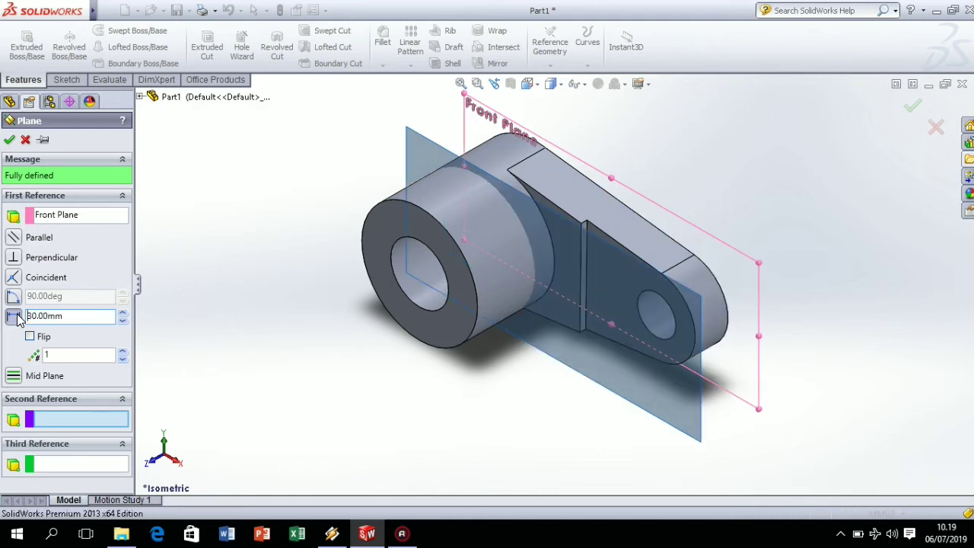
left_click(10, 140)
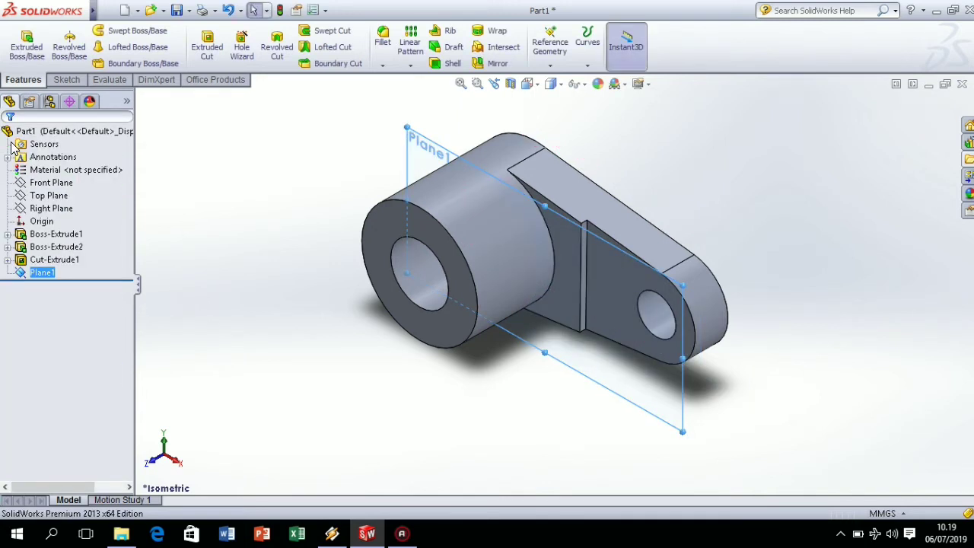
Mirror the extruded arm about the 30 mm offset plane to form a second arm at the cylinder's front end.
left_click(495, 63)
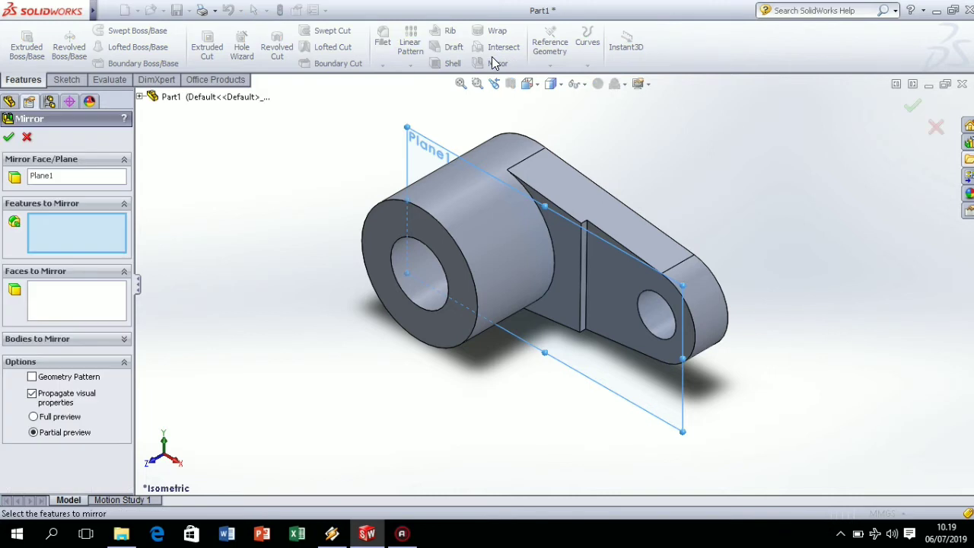
left_click(559, 191)
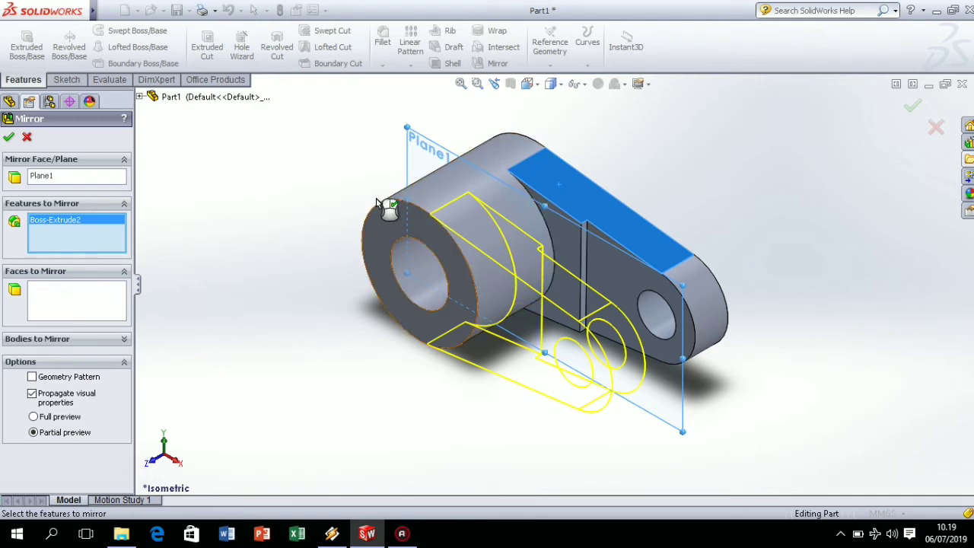
left_click(9, 138)
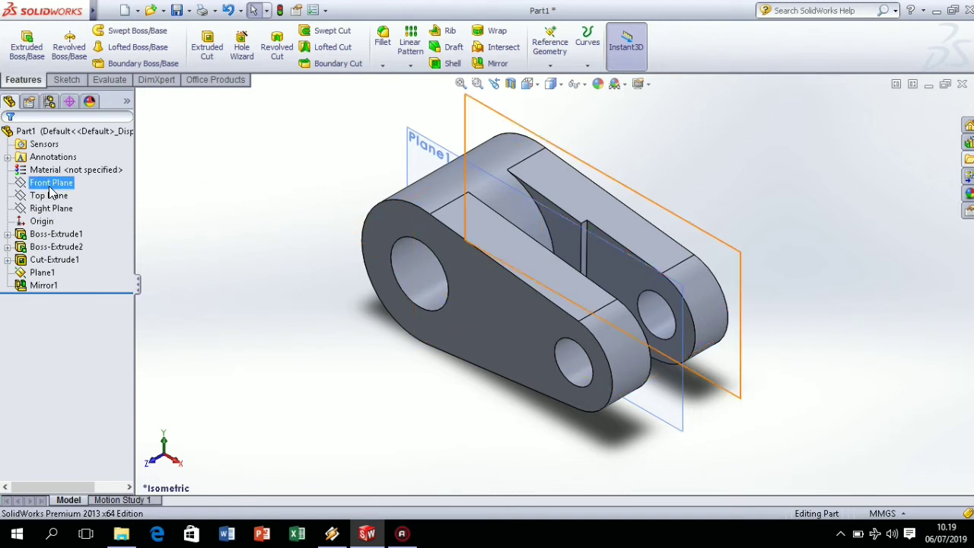
Mirror the 3 mm deep cut about the same offset plane onto the second arm's inner face.
left_click(416, 162)
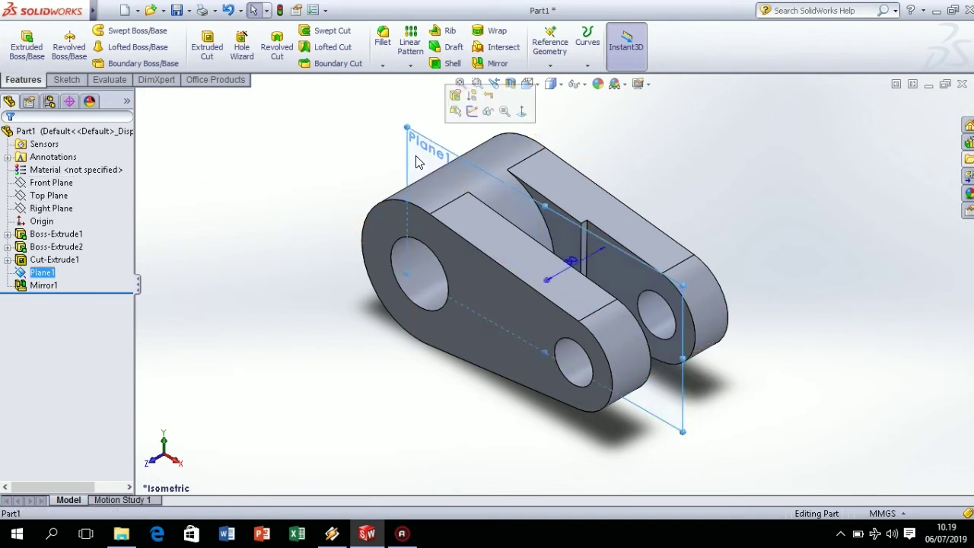
left_click(488, 63)
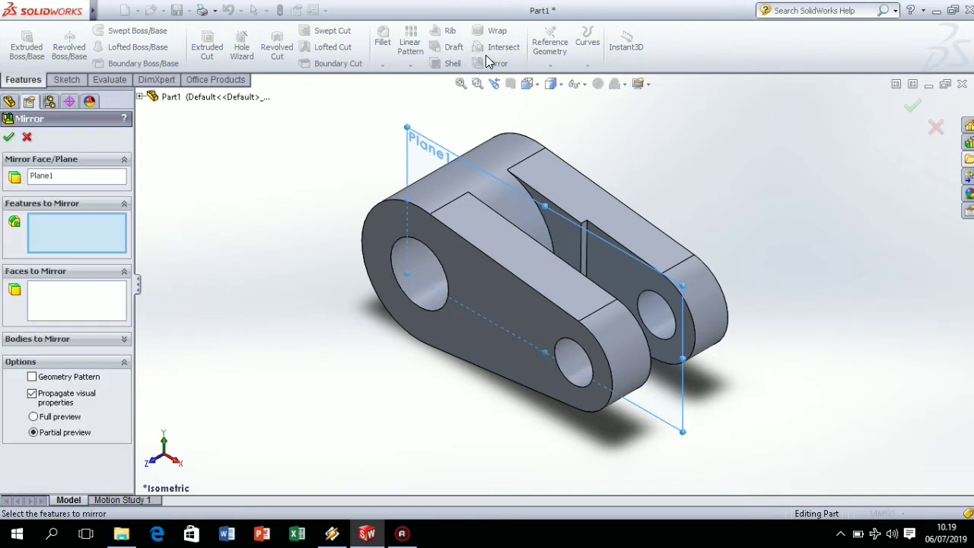
left_click(615, 259)
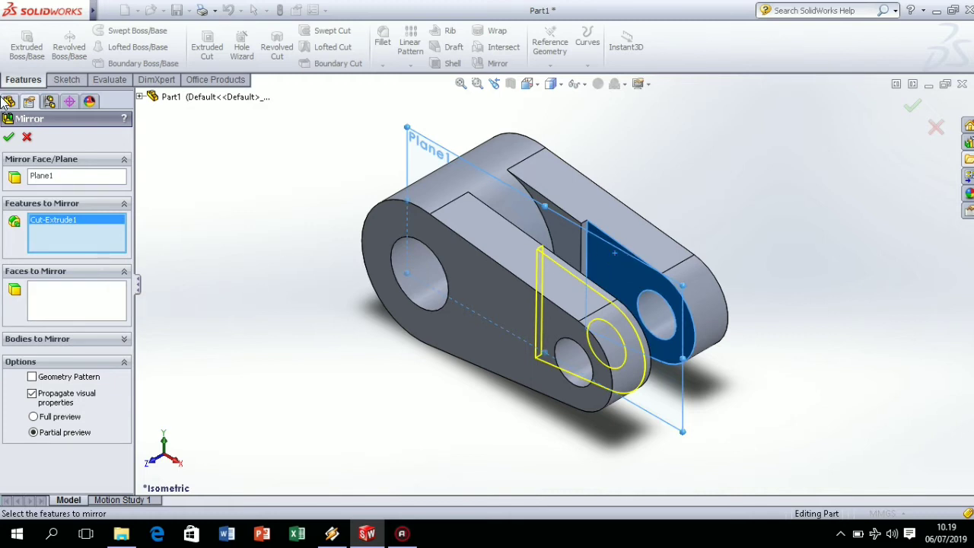
left_click(9, 139)
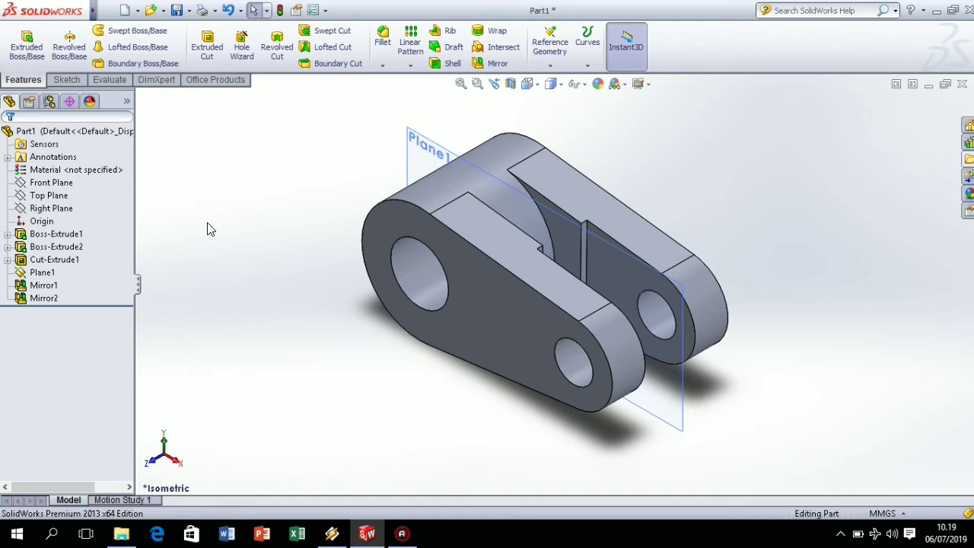
Start a new sketch on the Top Plane.
left_click(541, 89)
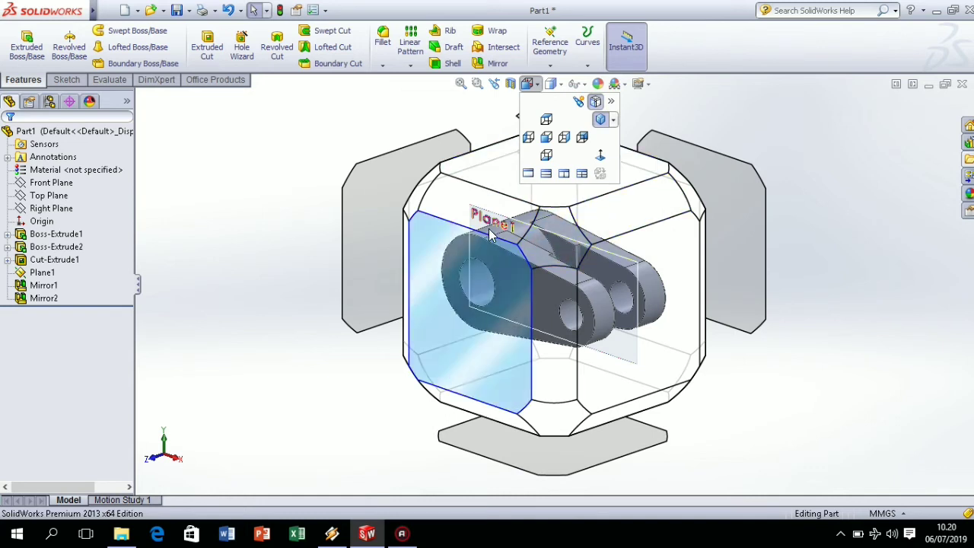
left_click(503, 276)
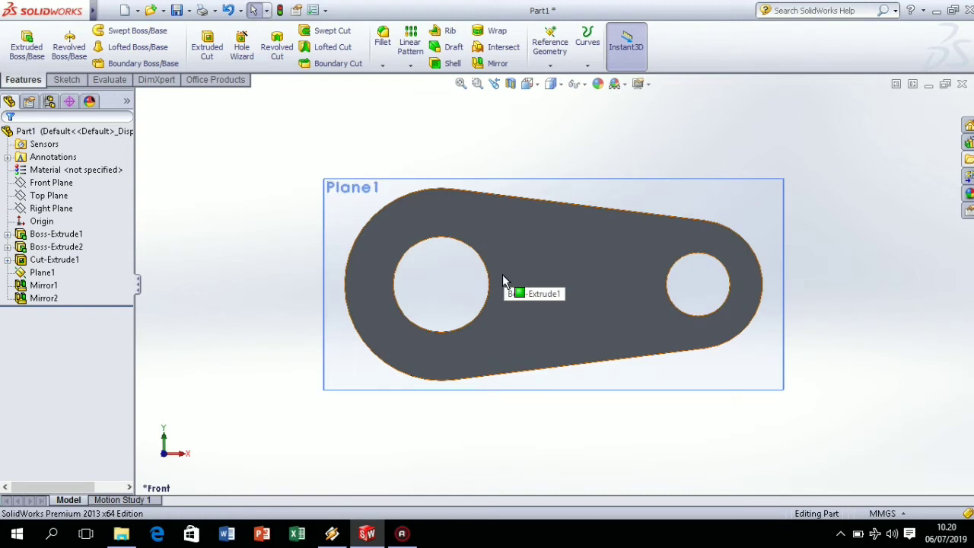
left_click(49, 197)
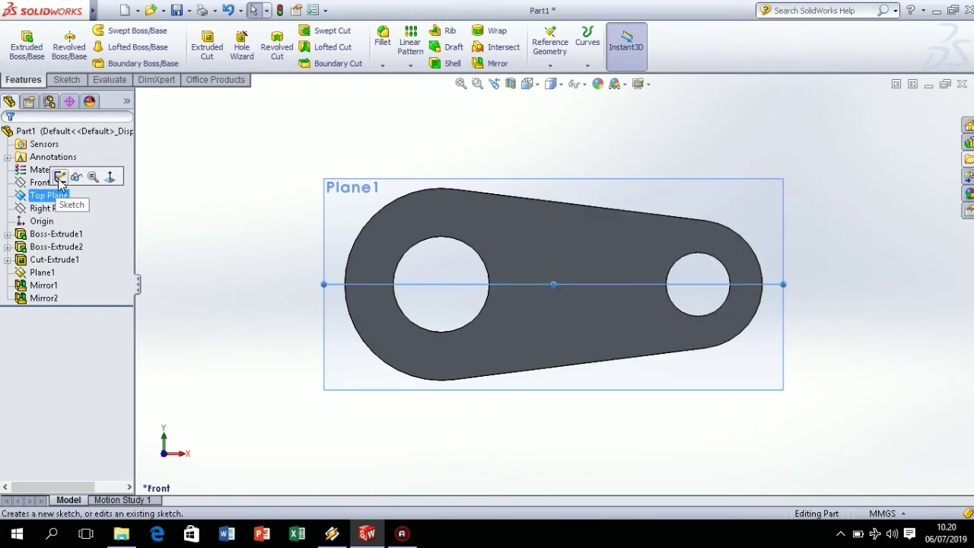
left_click(60, 177)
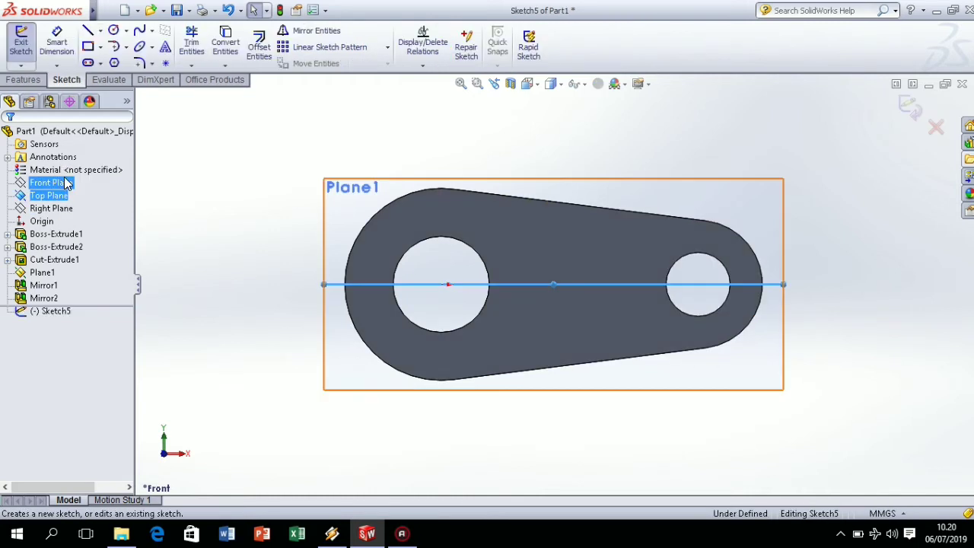
left_click(27, 196)
left_click(83, 175)
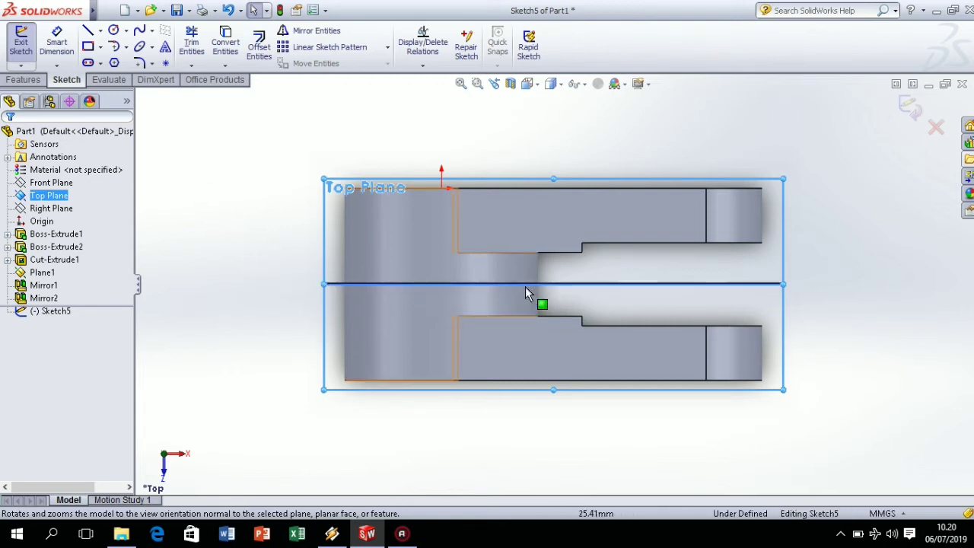
Sketch two concentric circles of about 31.6 mm and 17.3 mm radius beside the cylinder, opposite the arms and centred on the offset plane.
left_click(116, 31)
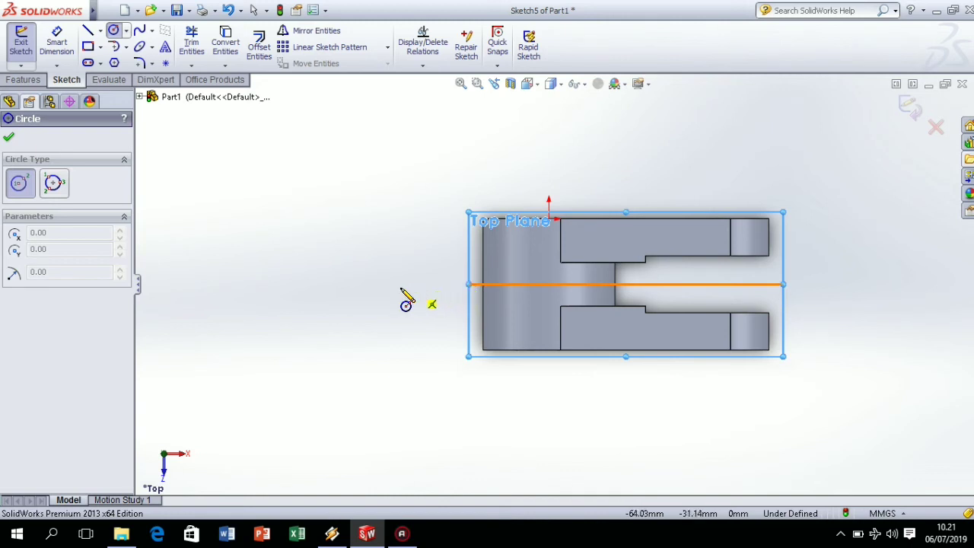
left_click(384, 284)
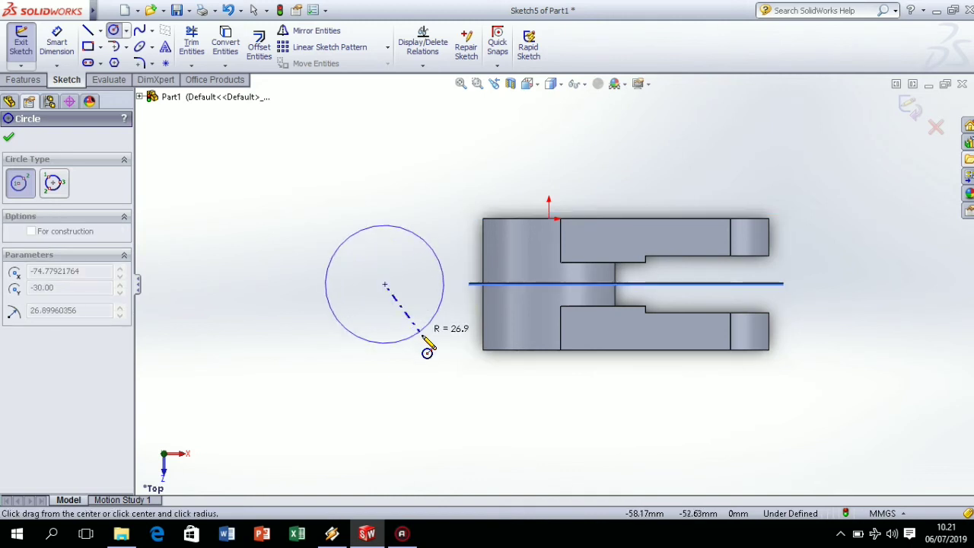
left_click(431, 357)
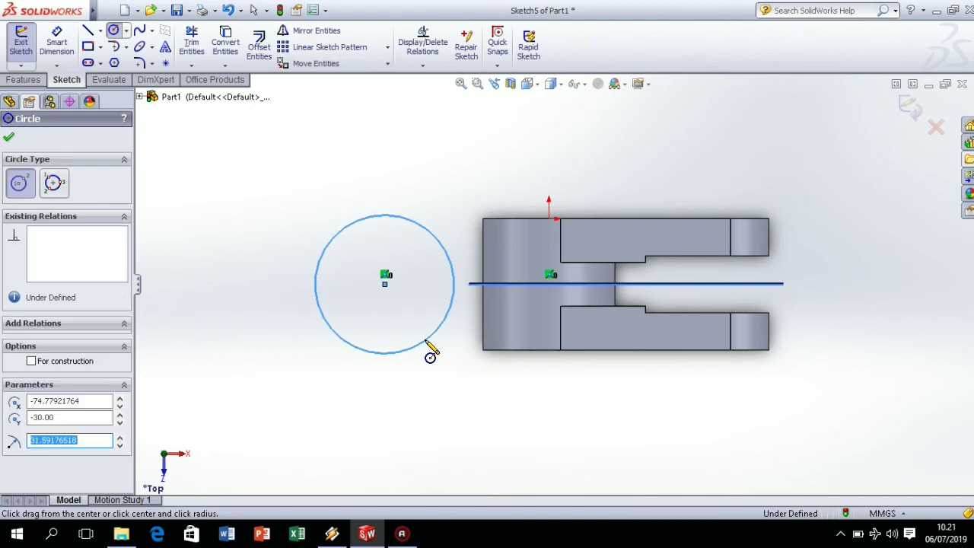
left_click(384, 284)
left_click(409, 315)
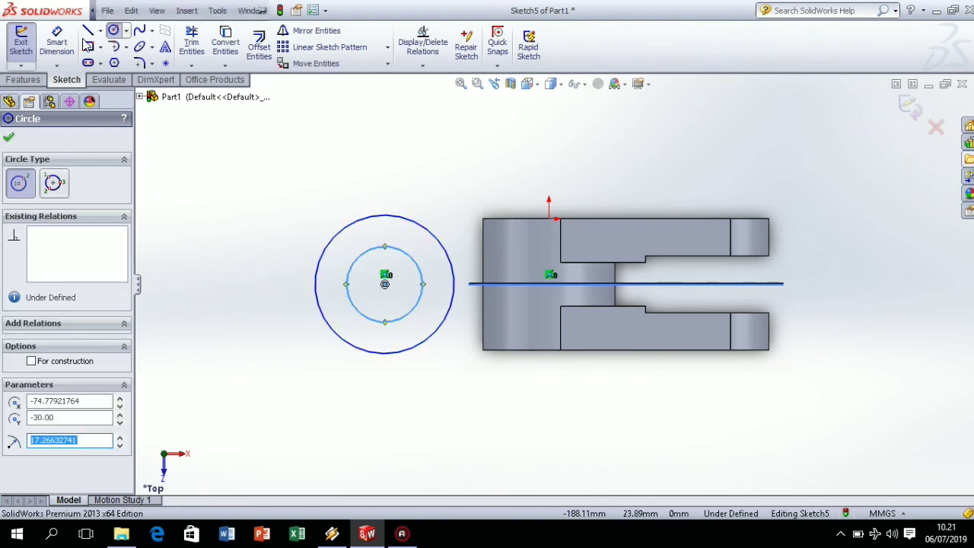
Dimension the inner circle's diameter to 15 mm and the outer circle's diameter to 35 mm.
left_click(56, 42)
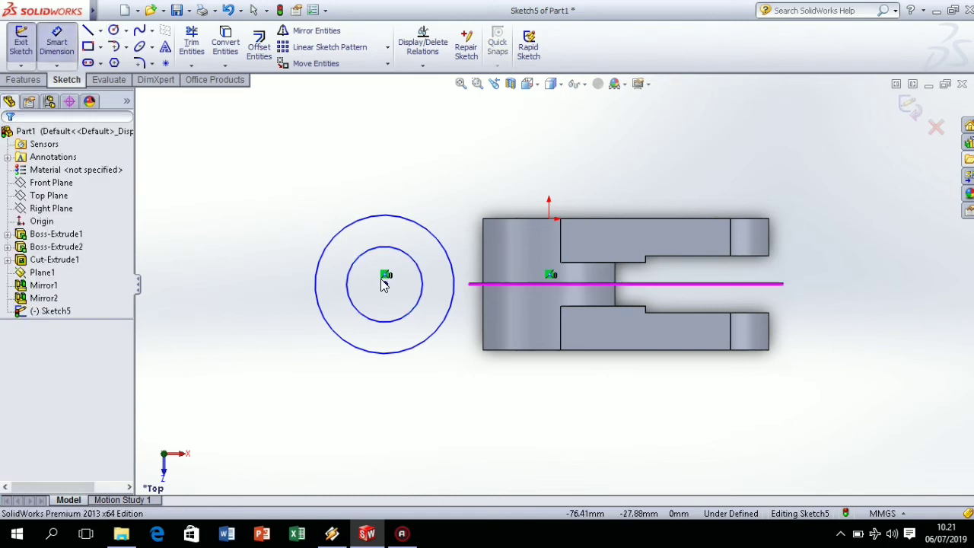
left_click(373, 318)
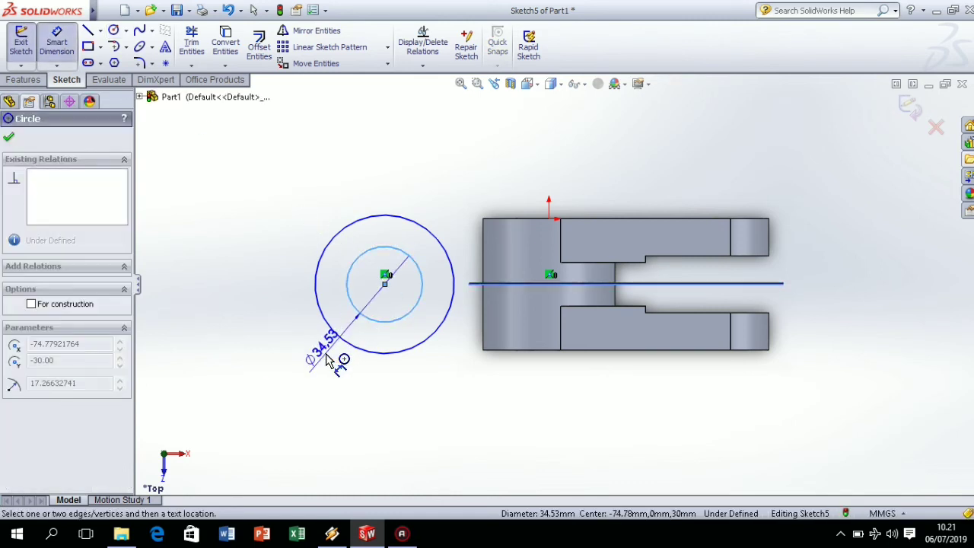
left_click(325, 360)
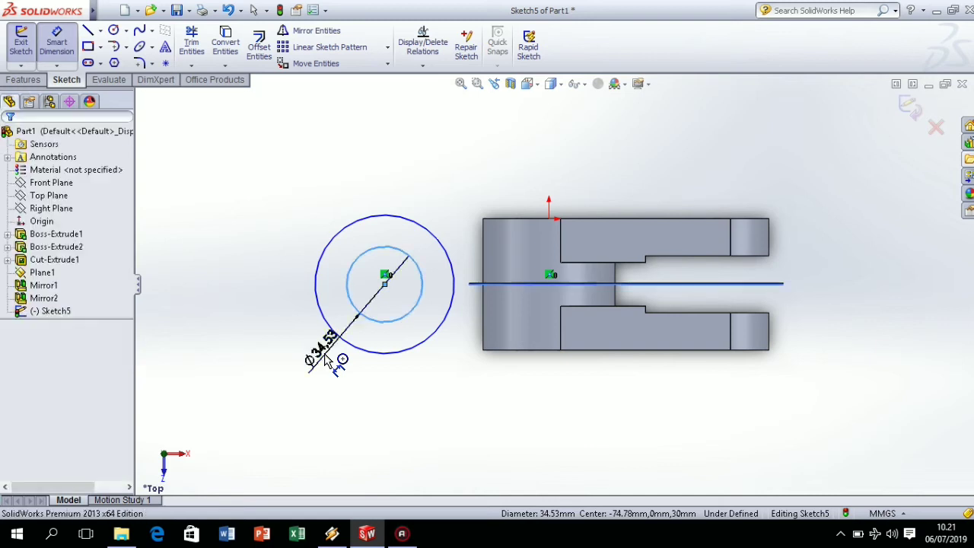
type("15")
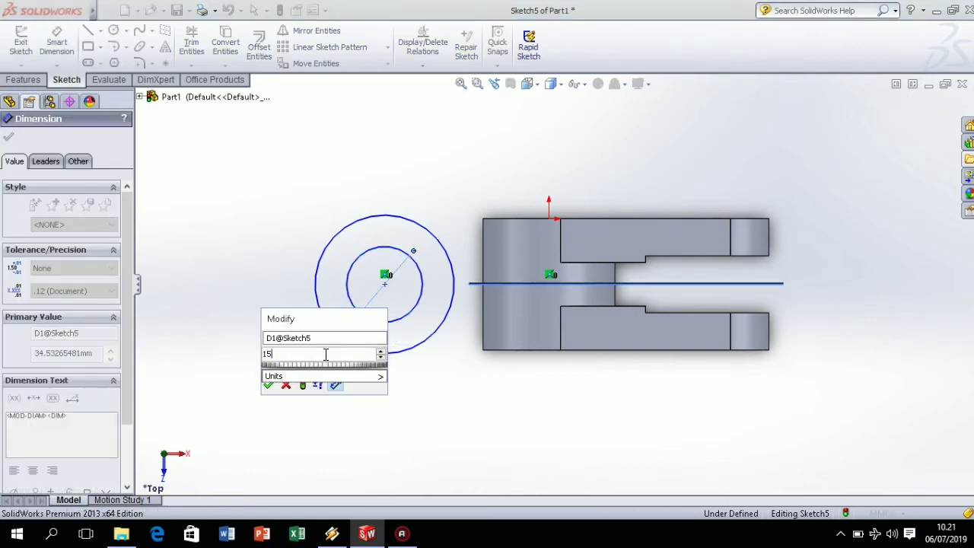
key("Return")
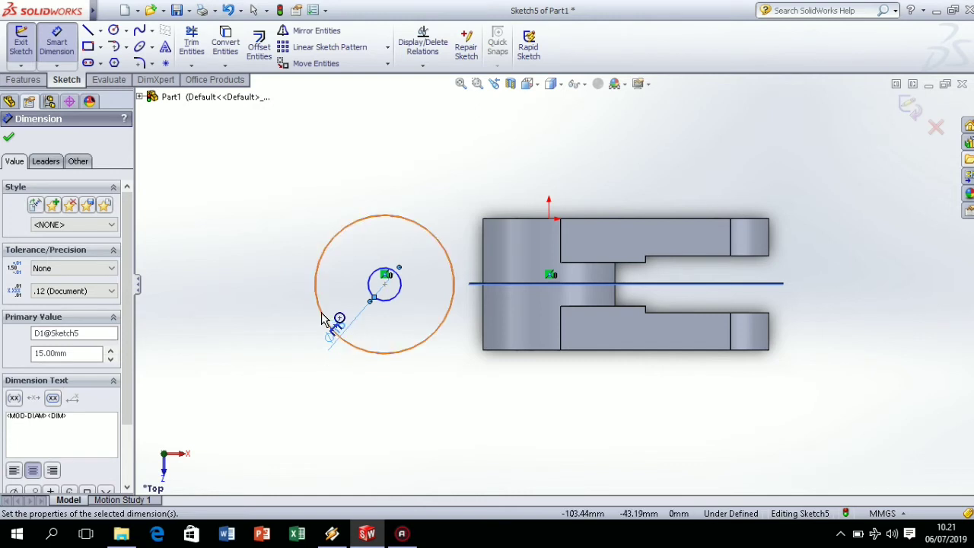
left_click(329, 322)
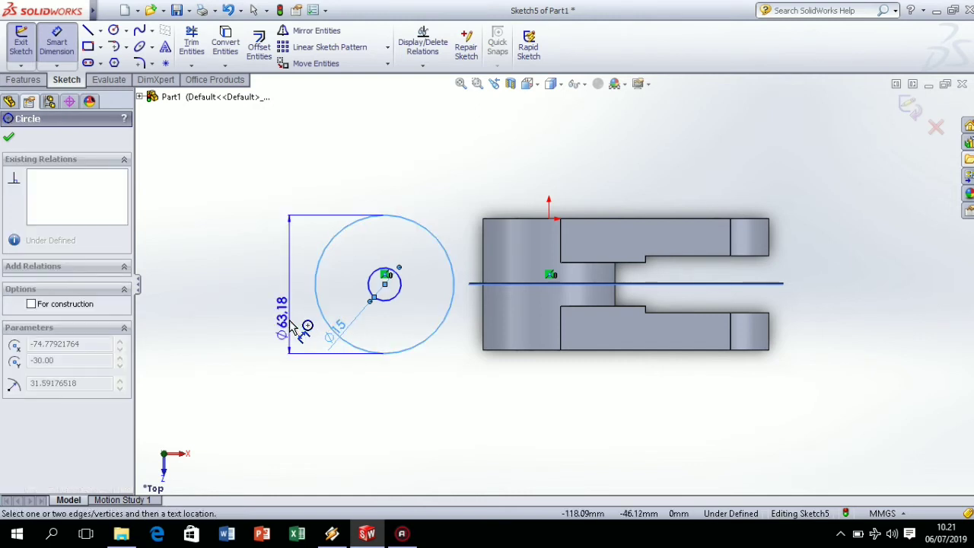
left_click(293, 327)
type("35")
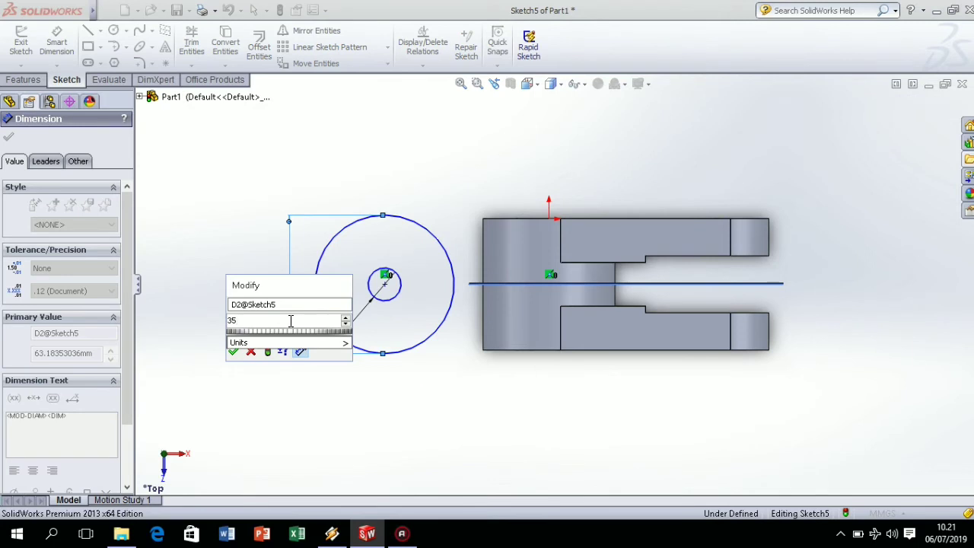
key("Return")
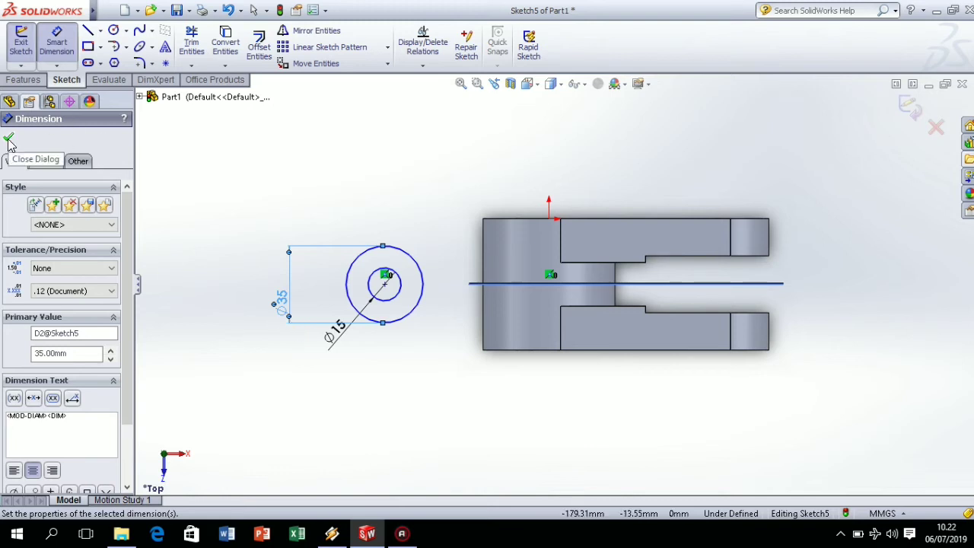
Extrude the ring between the two circles as a boss, Mid Plane, with a depth of 35 mm.
left_click(33, 82)
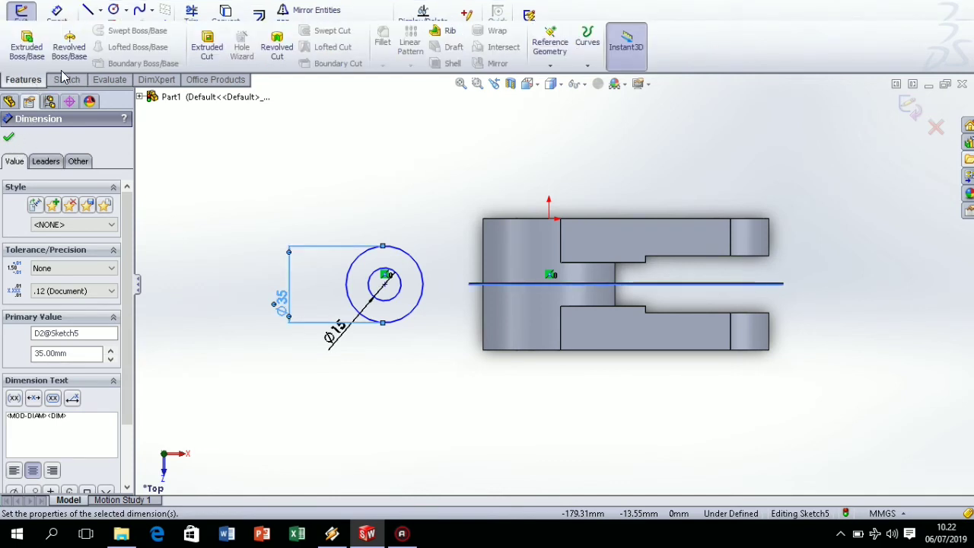
left_click(27, 50)
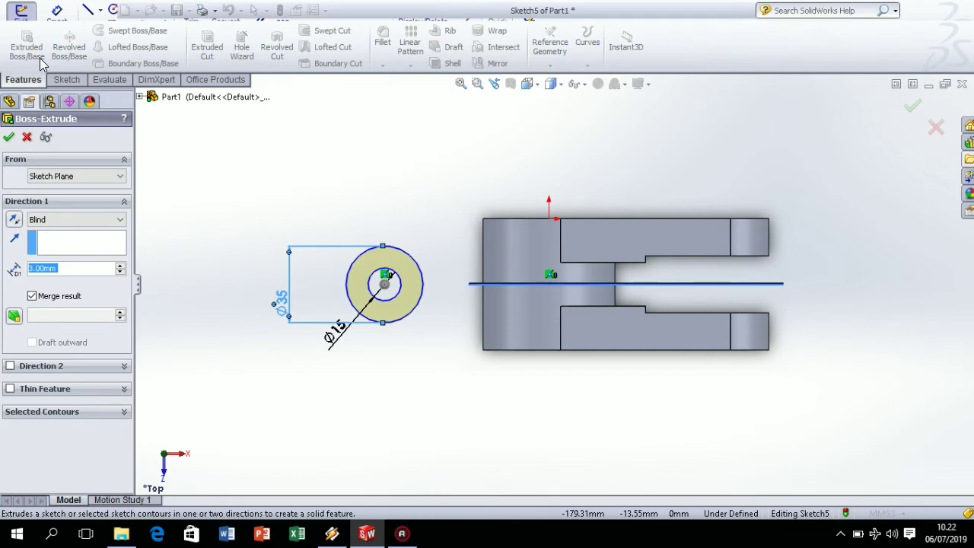
left_click(528, 84)
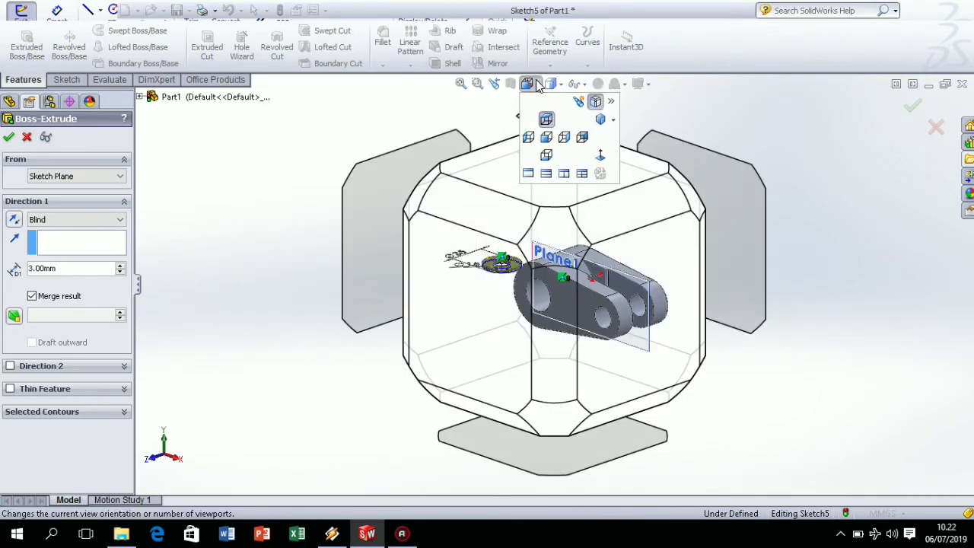
left_click(560, 221)
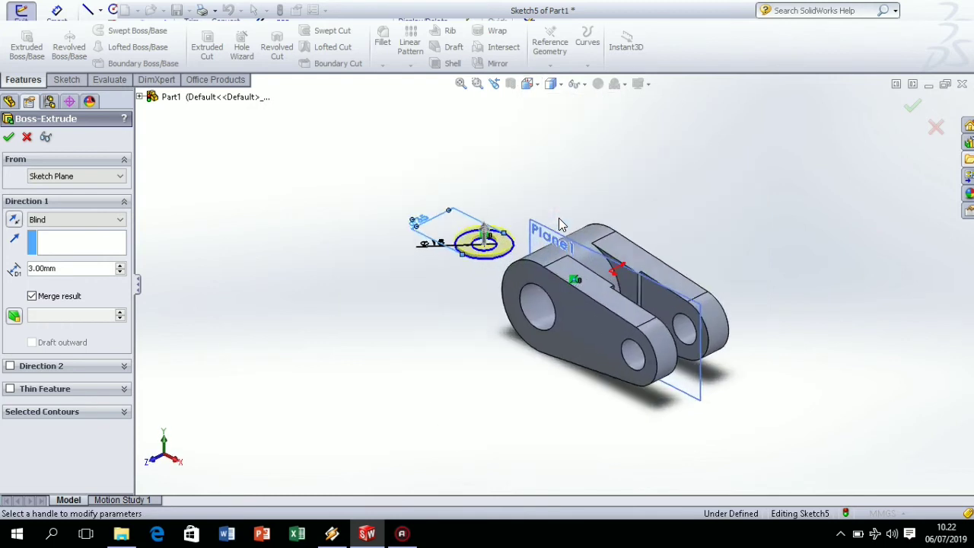
left_click(117, 221)
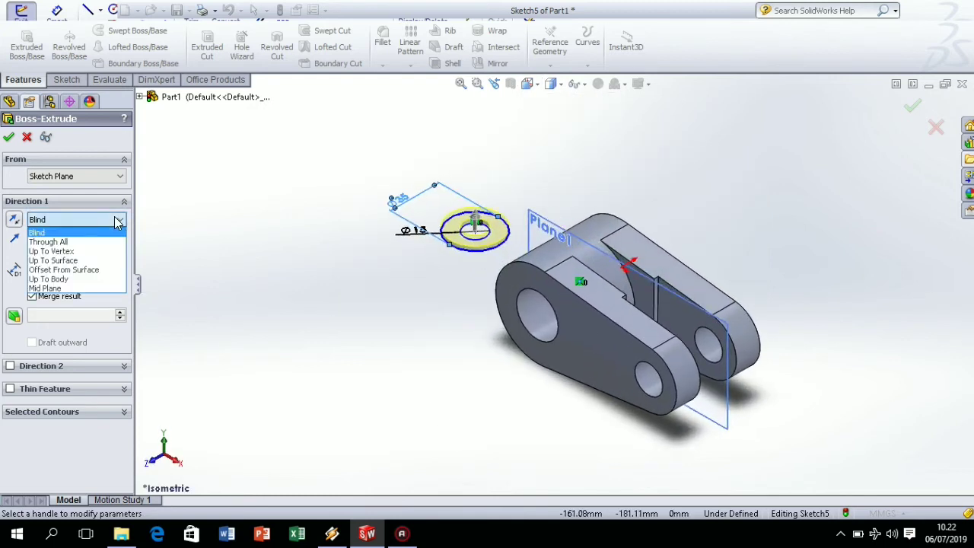
left_click(72, 289)
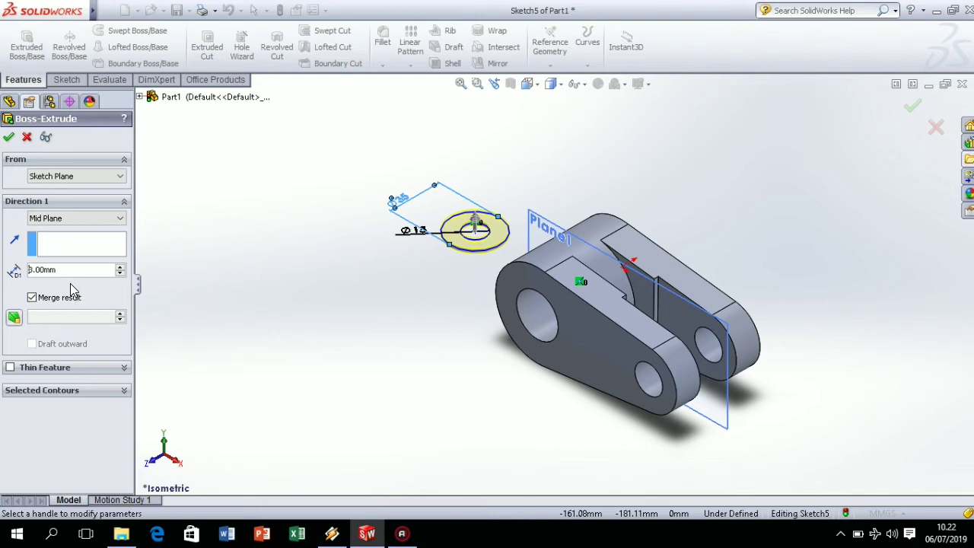
type("35")
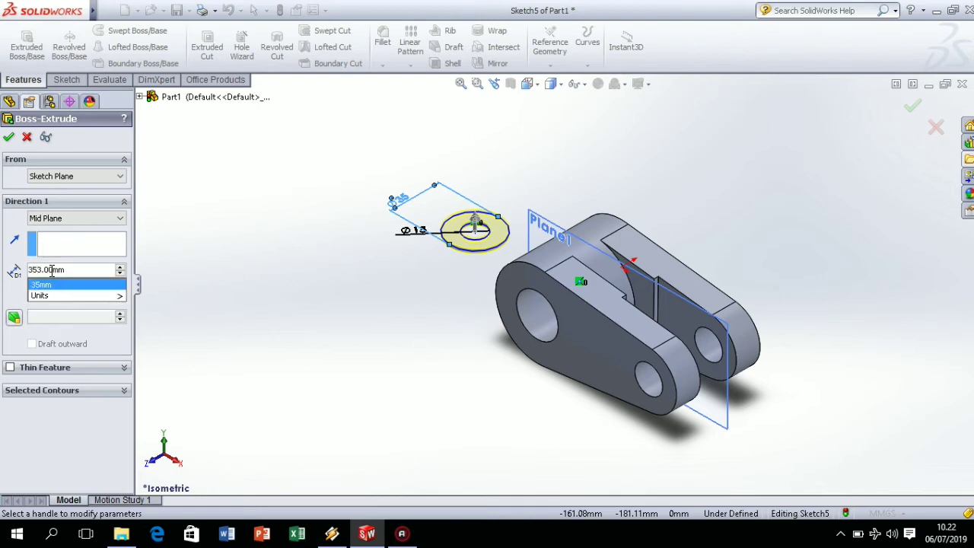
left_click_drag(49, 270, 36, 272)
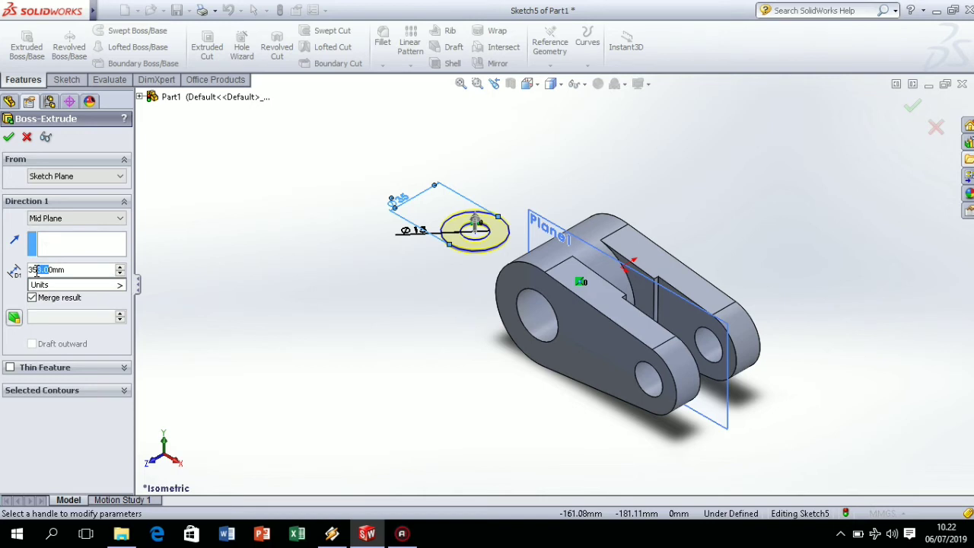
key("Delete")
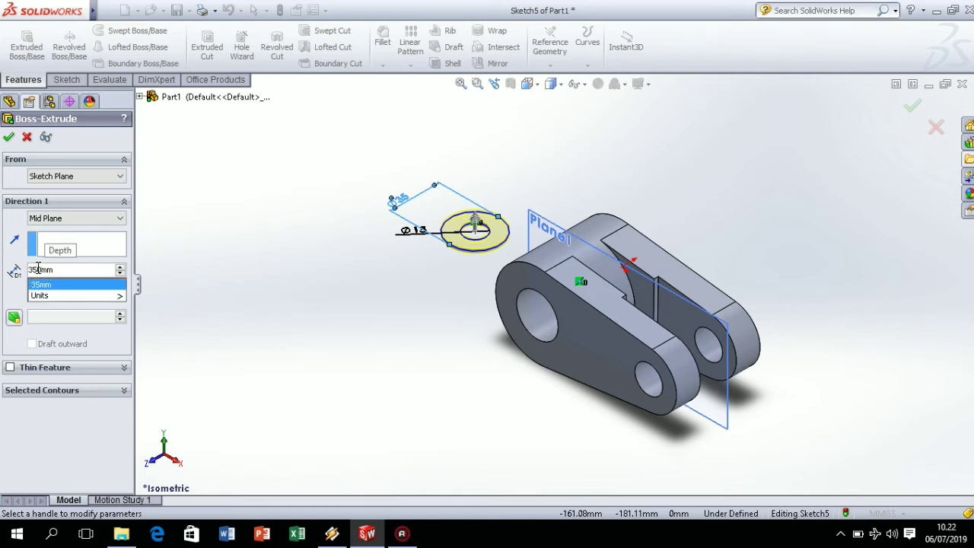
type("0")
key("BackSpace")
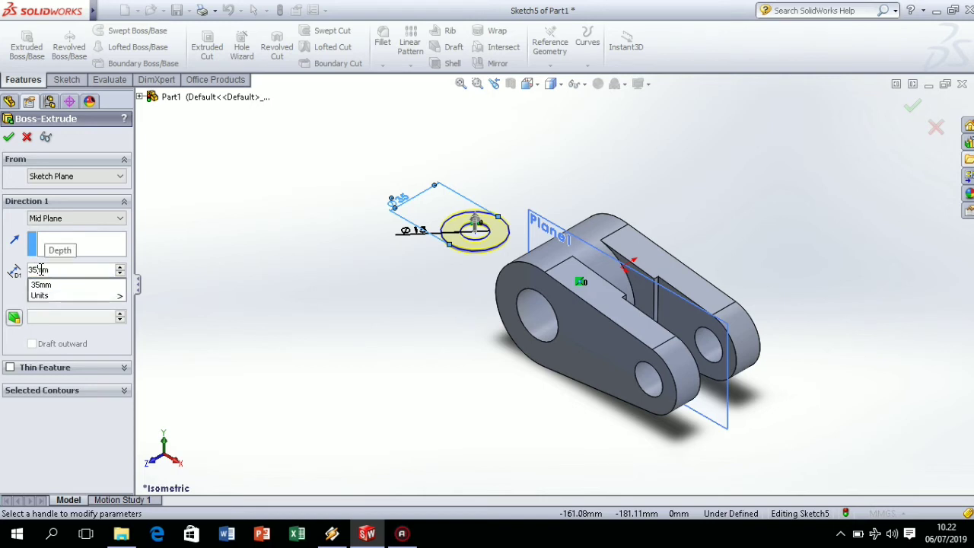
key("Return")
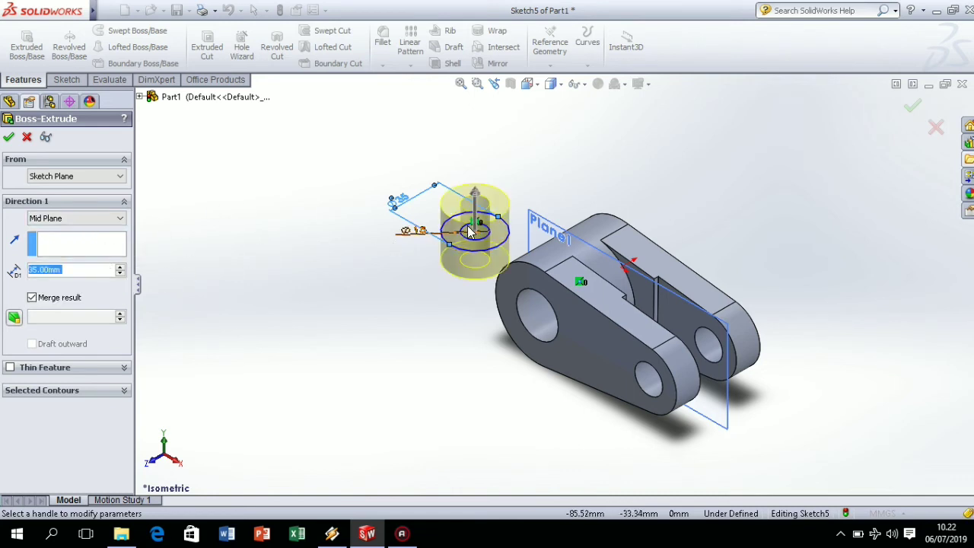
left_click(531, 84)
left_click(479, 272)
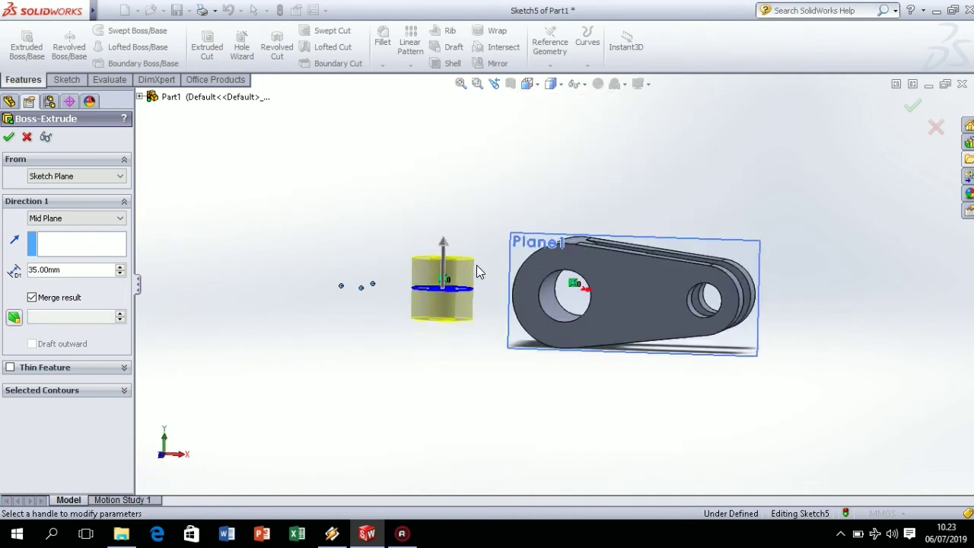
left_click(8, 137)
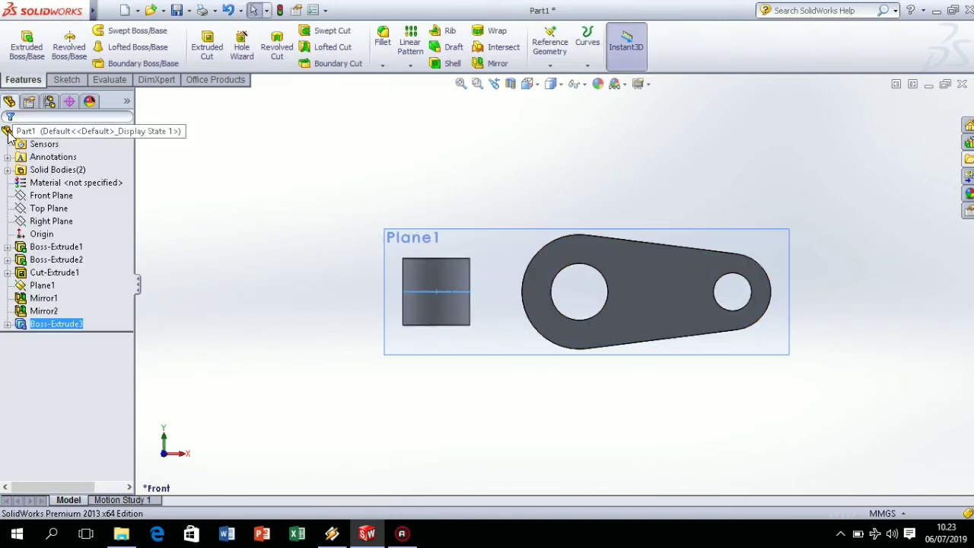
On the Top Plane, sketch an open line profile joining both sides of the ring to the cylinder's corners, extending about 4.5 mm into the cylinder.
left_click(20, 209)
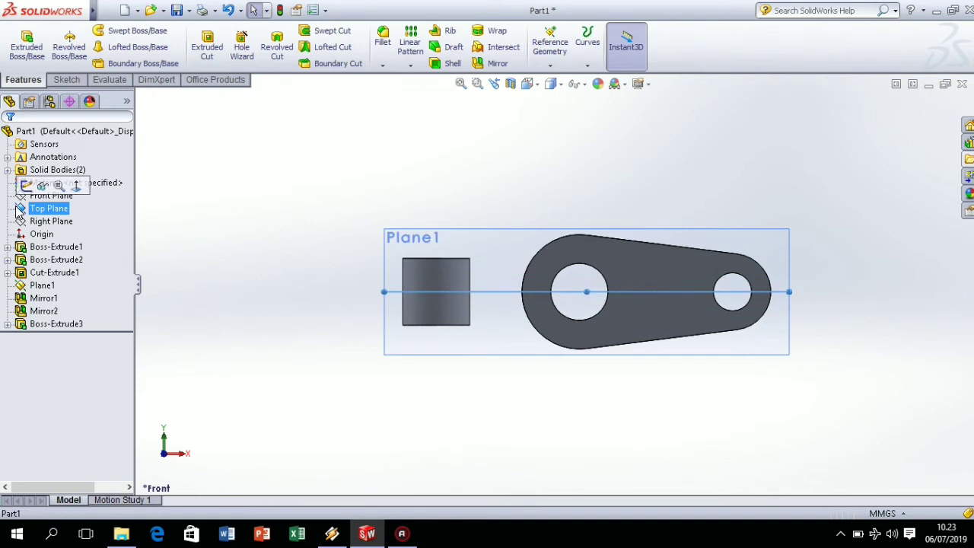
left_click(77, 187)
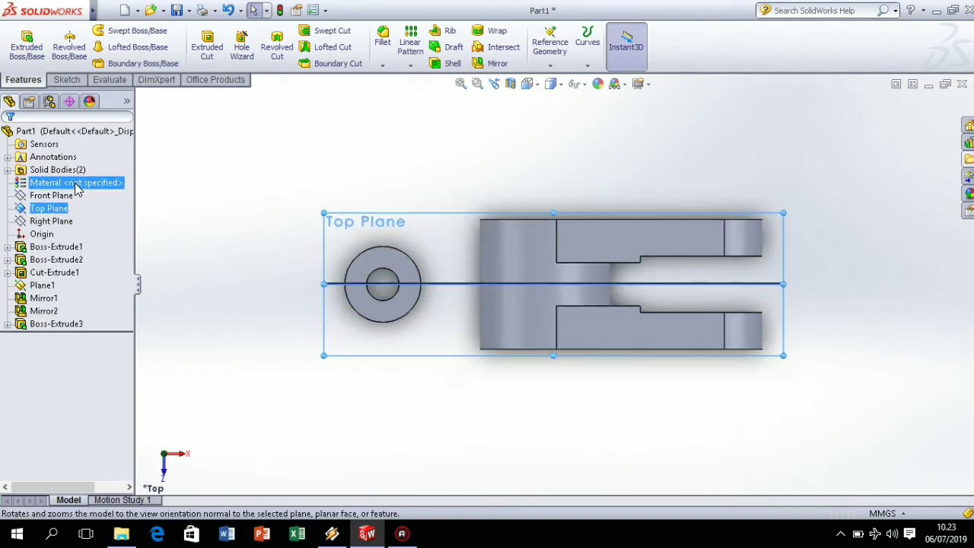
left_click(64, 82)
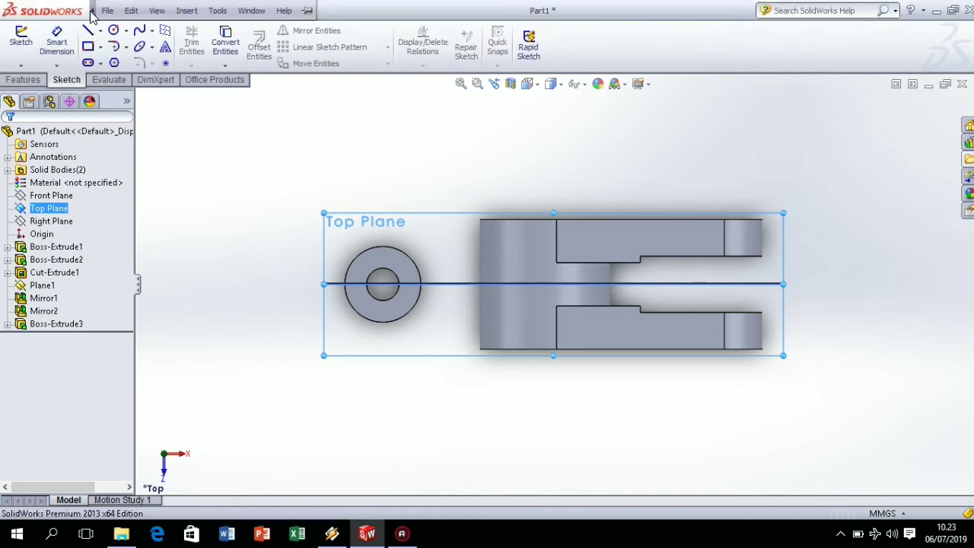
left_click(89, 32)
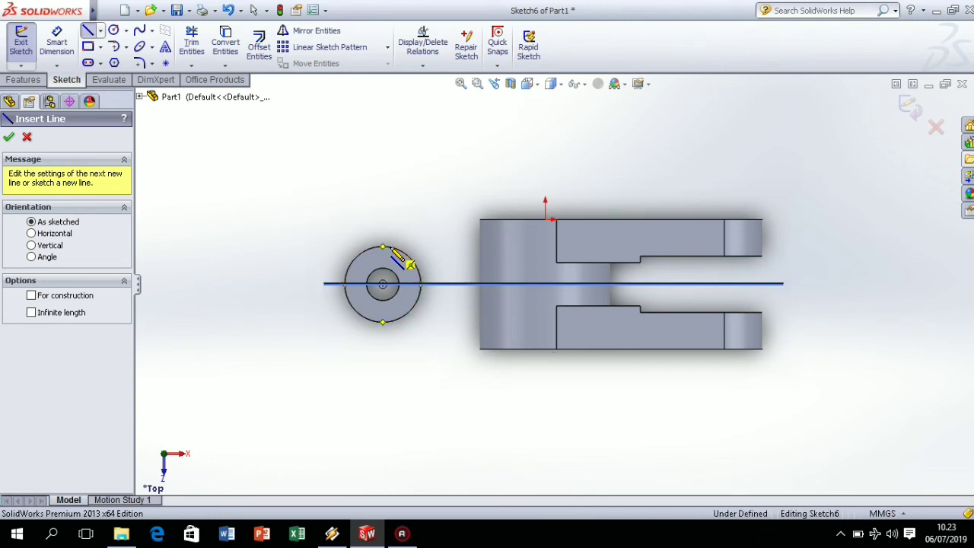
left_click(385, 248)
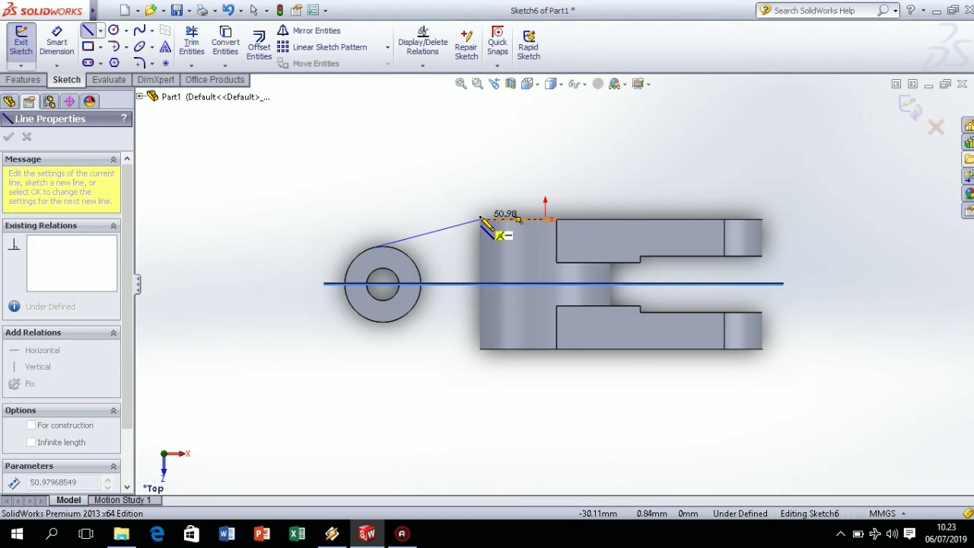
left_click(480, 219)
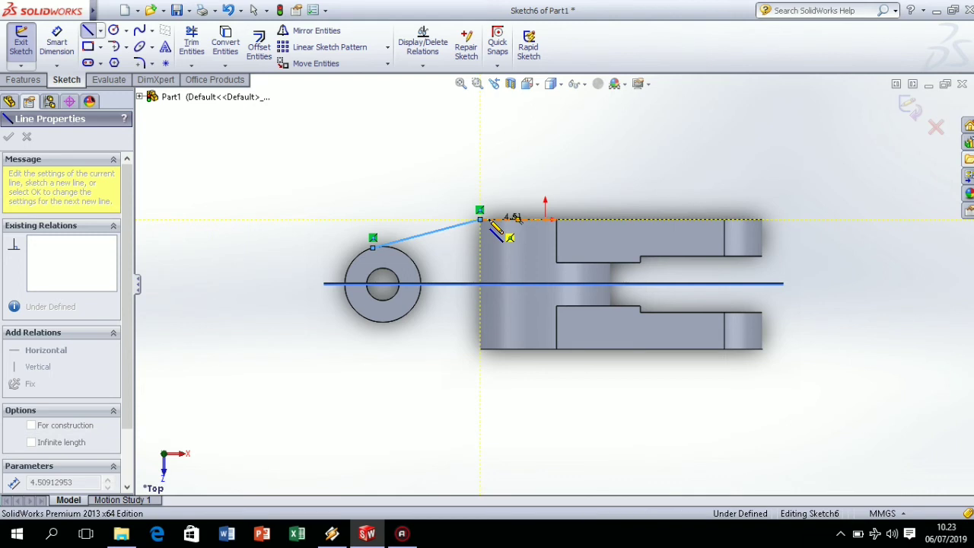
left_click(490, 219)
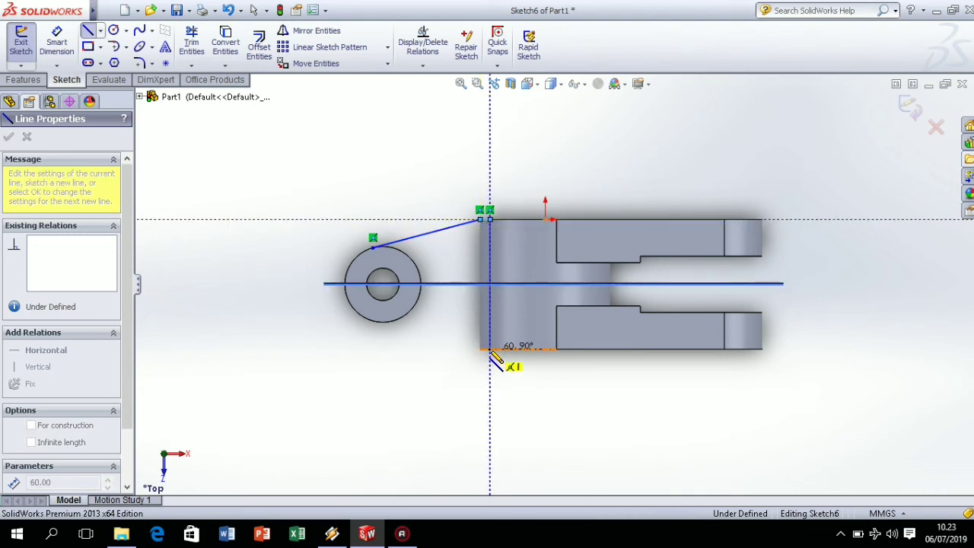
left_click(490, 349)
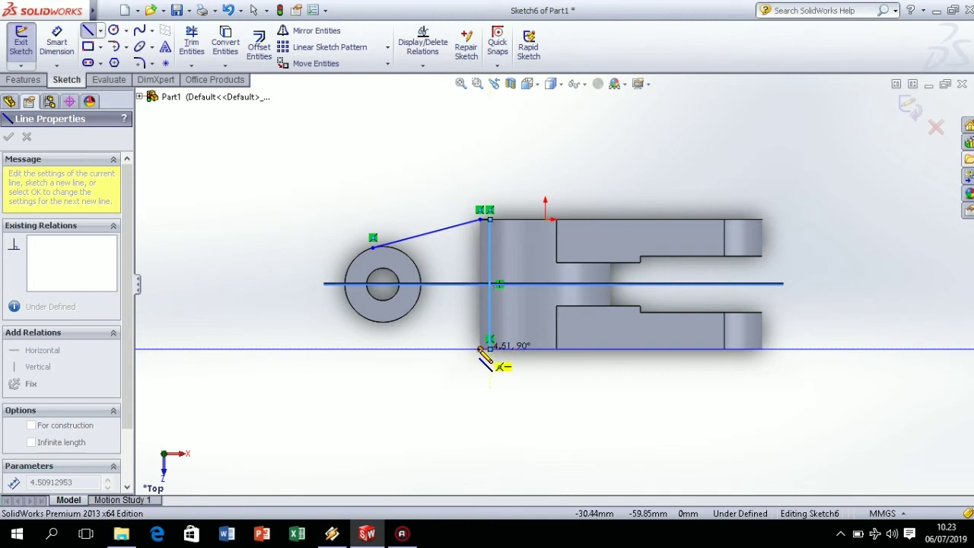
left_click(375, 323)
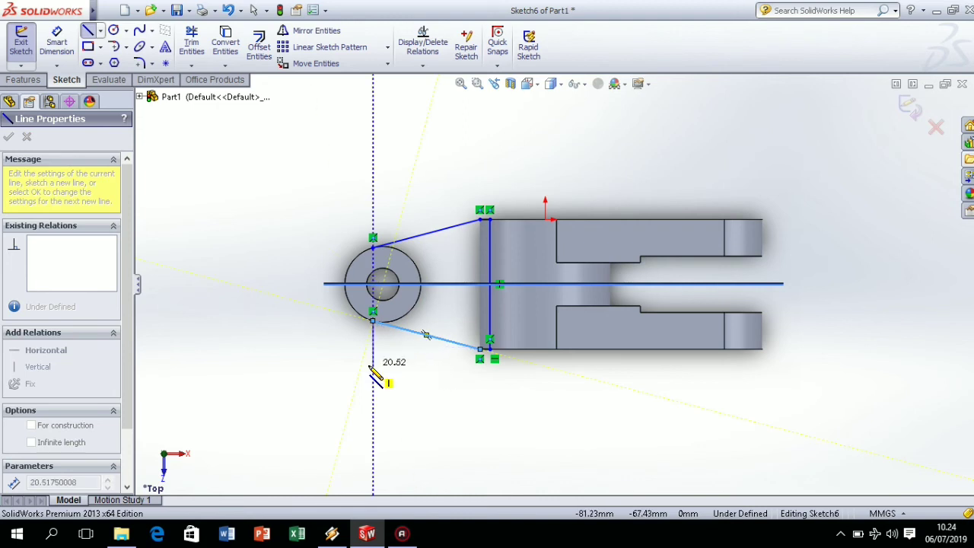
key("Escape")
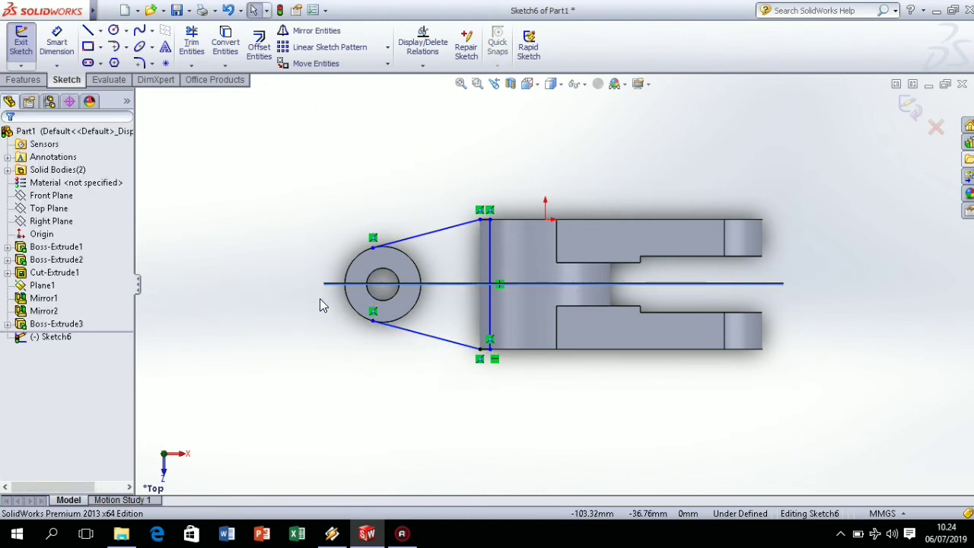
Draw a 17.5 mm radius circle over the ring's outer edge and trim away its arc on the side facing away from the cylinder.
left_click(533, 84)
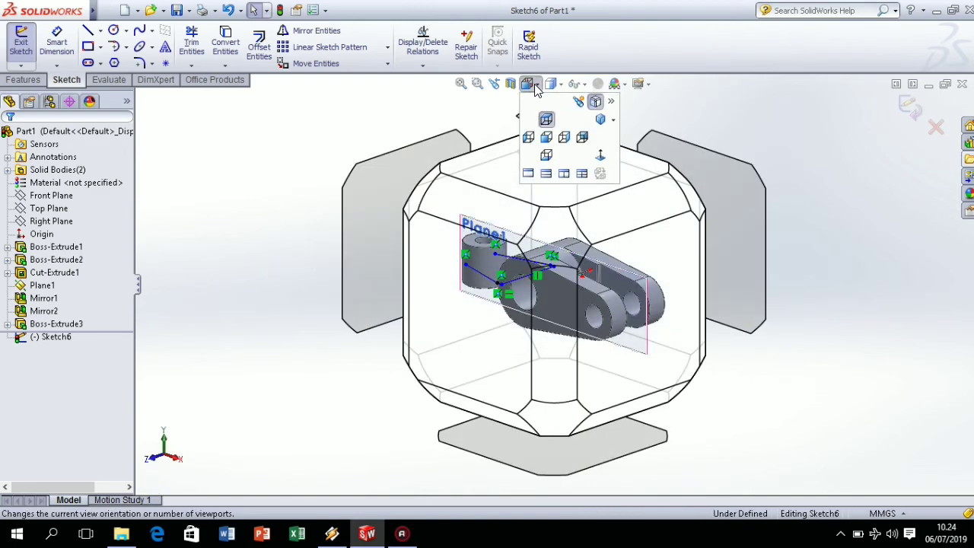
left_click(503, 161)
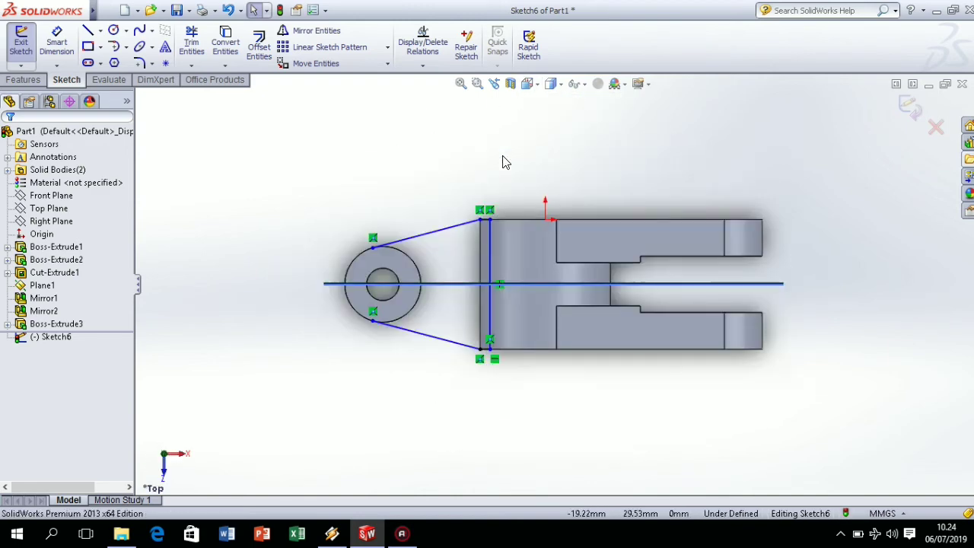
left_click(114, 30)
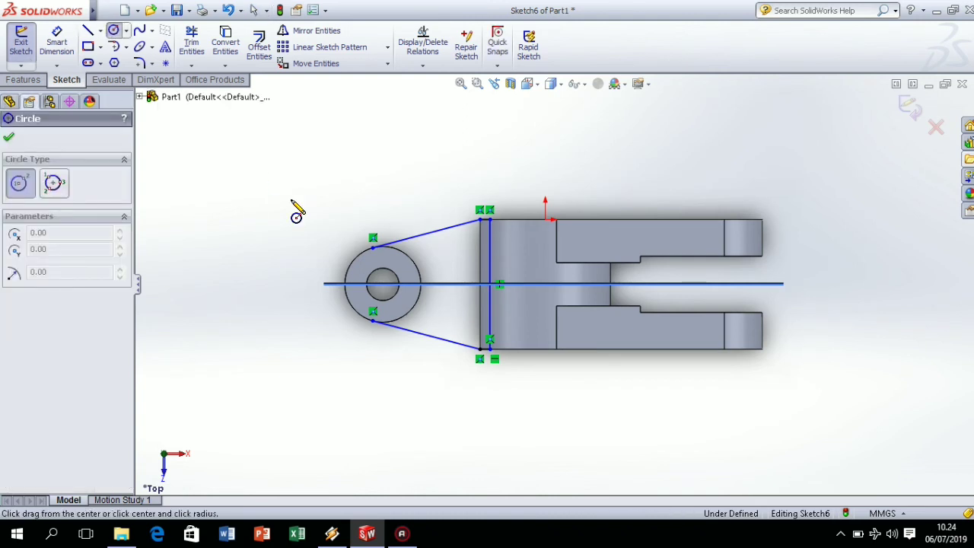
left_click(383, 284)
left_click(410, 312)
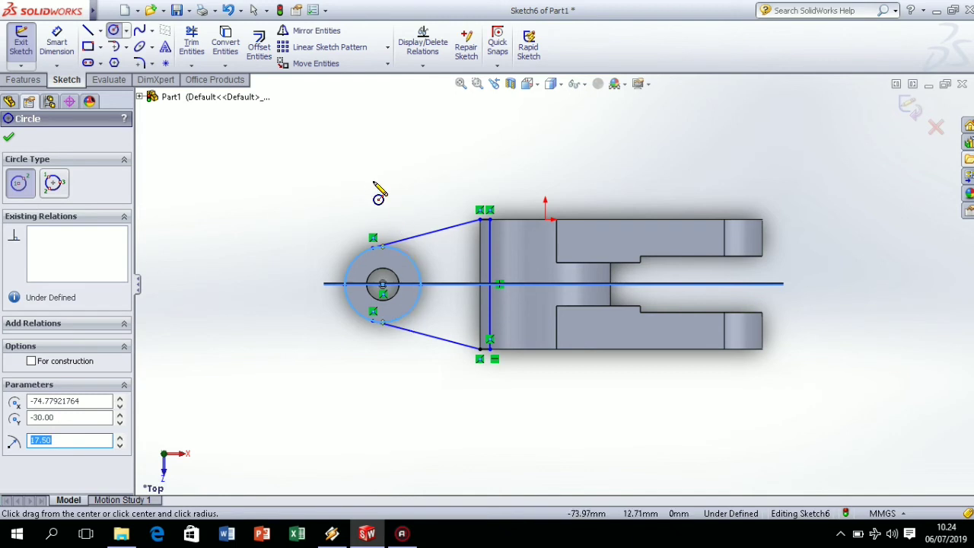
left_click(192, 42)
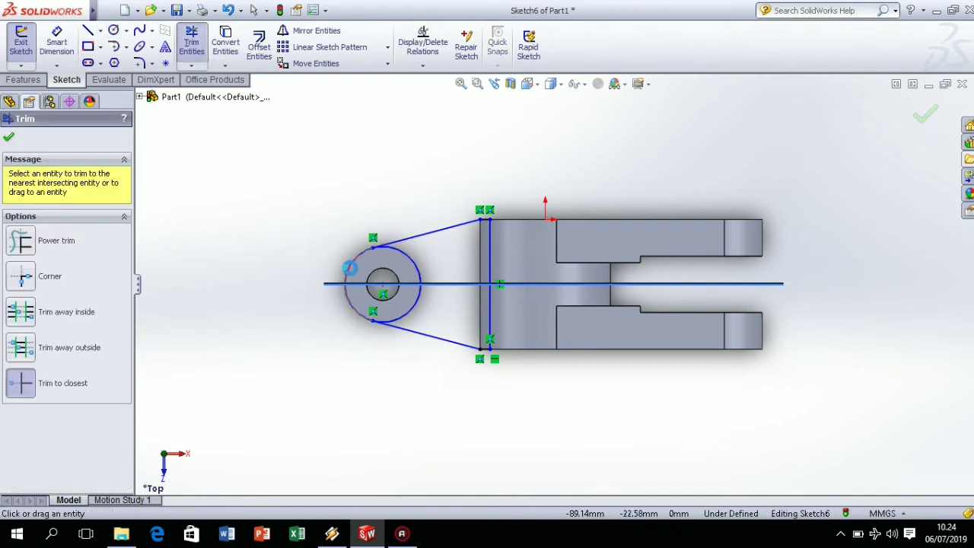
left_click(350, 274)
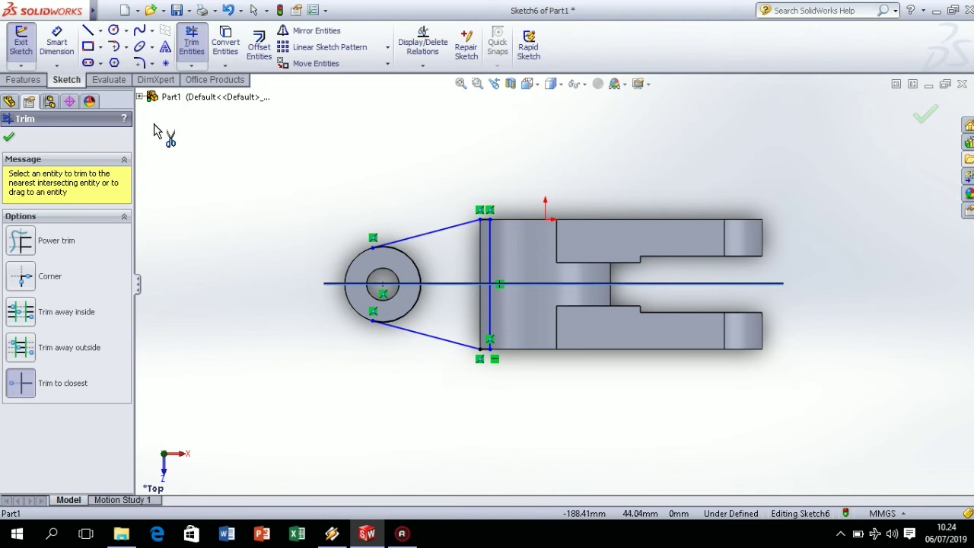
Extrude the closed web profile between ring and cylinder as a merged boss, Mid Plane, with a depth of 20 mm.
left_click(21, 81)
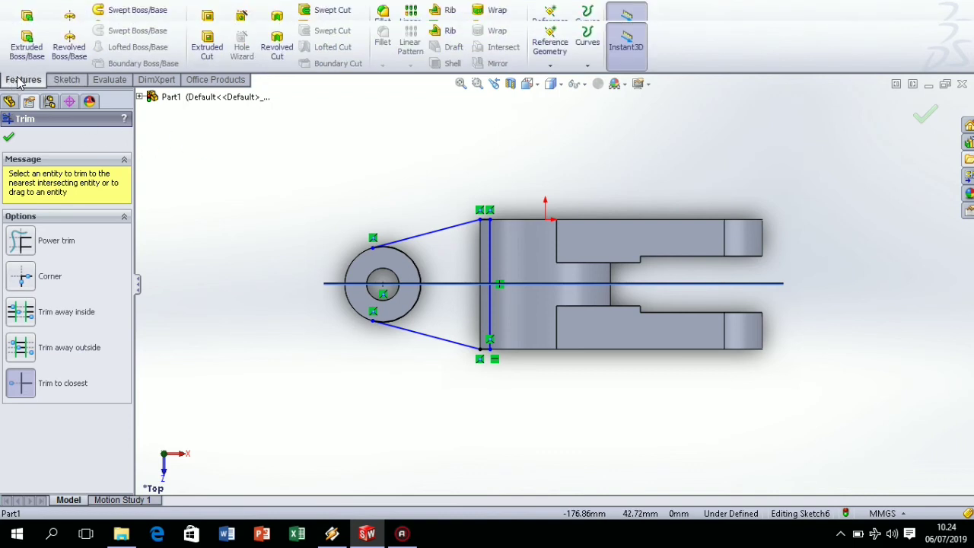
left_click(18, 53)
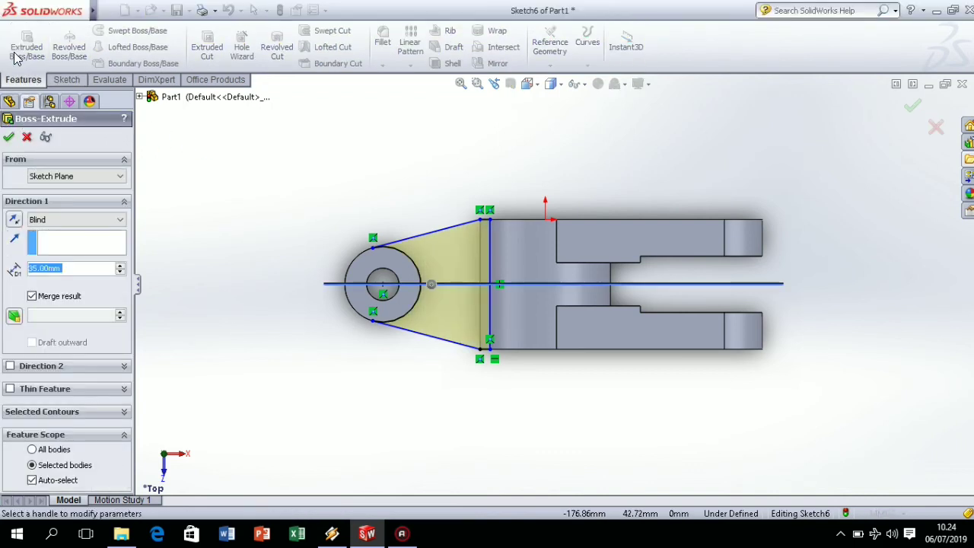
left_click(536, 85)
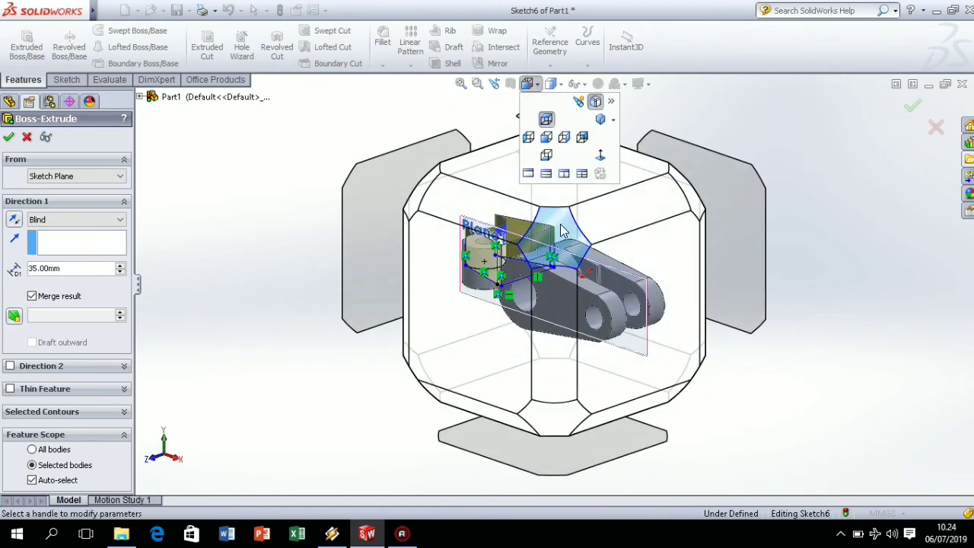
left_click(562, 230)
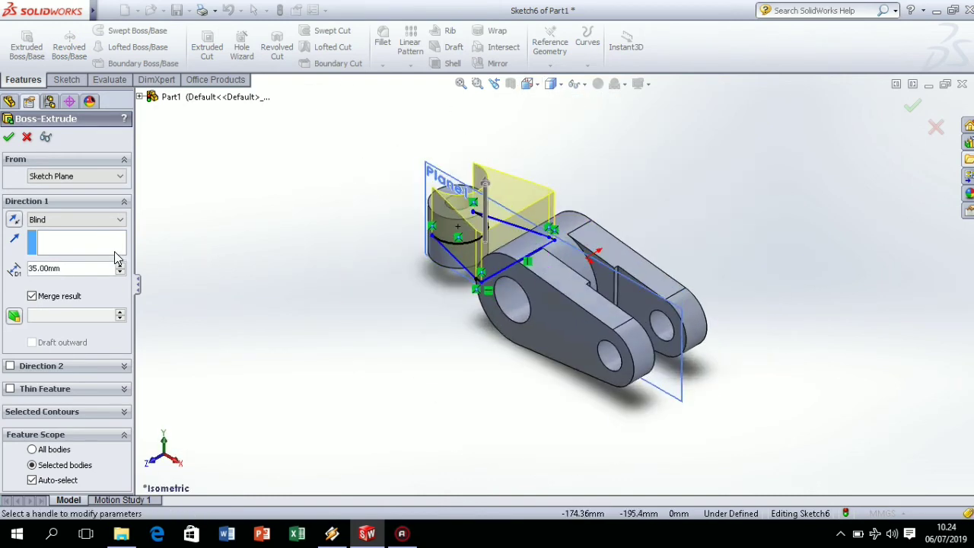
left_click(118, 220)
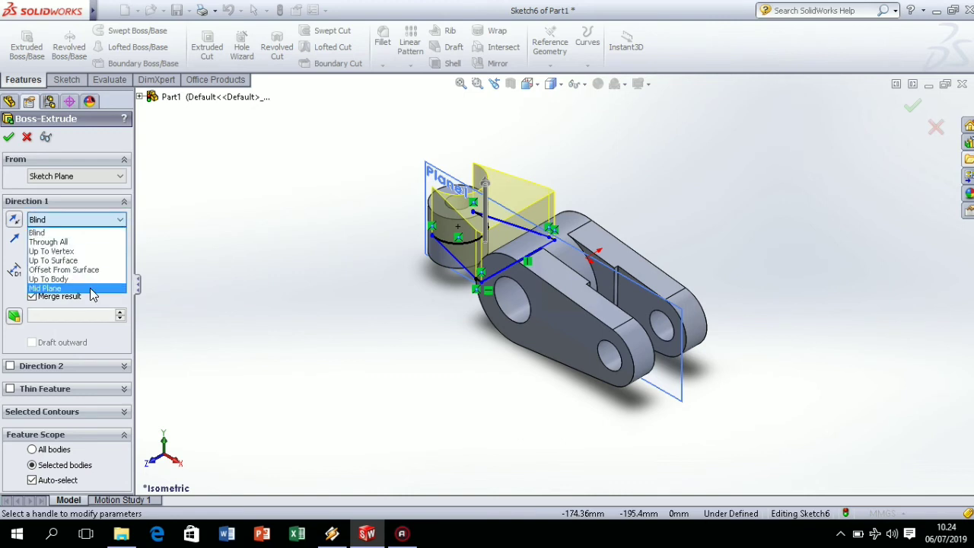
left_click(90, 288)
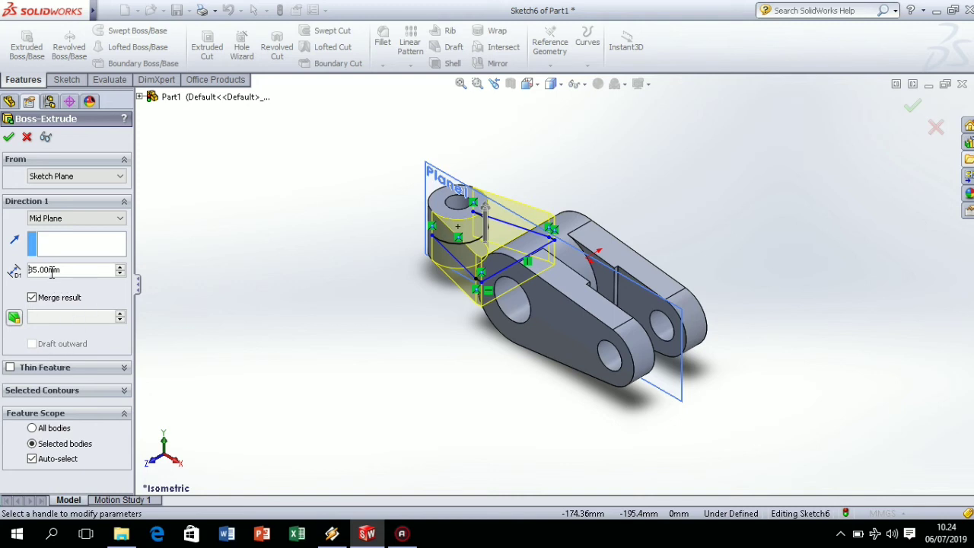
left_click_drag(47, 270, 21, 274)
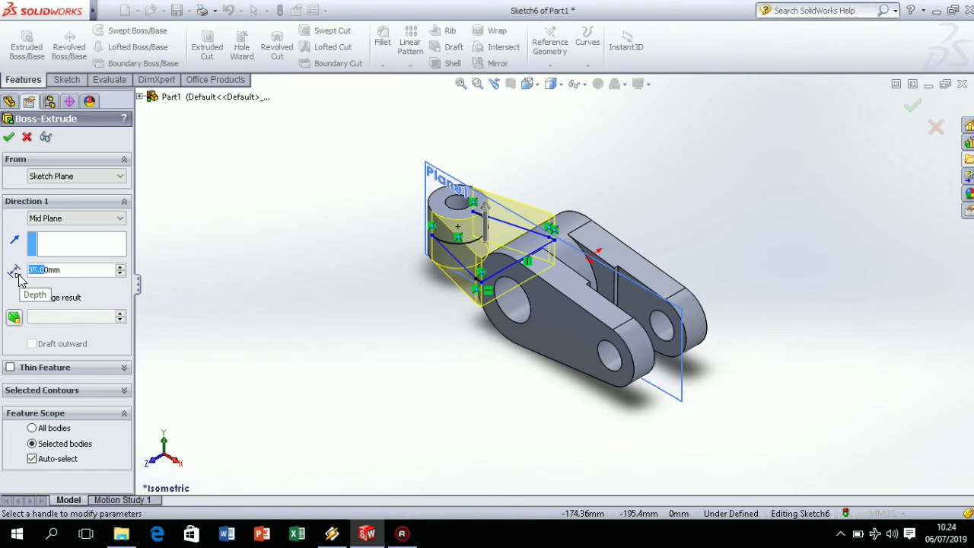
type("2")
key("Return")
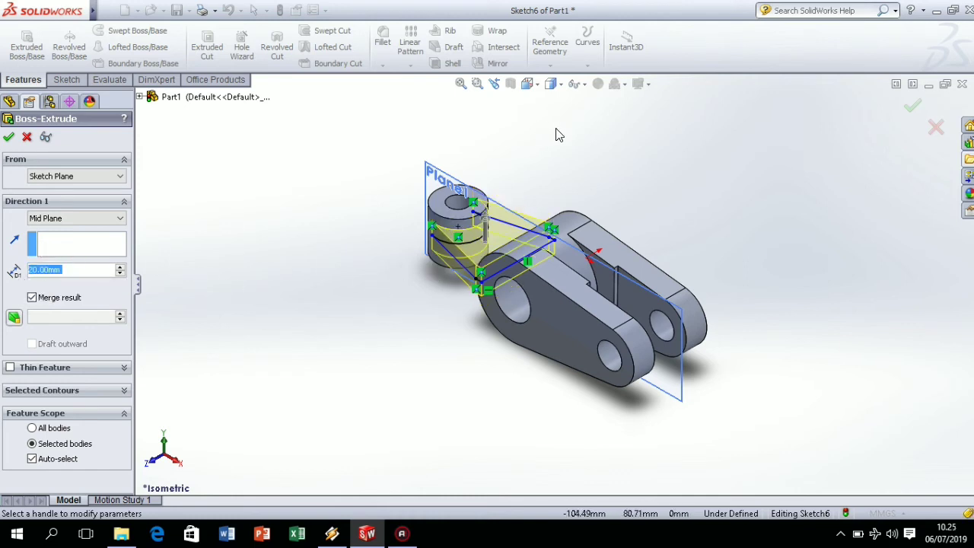
left_click(537, 86)
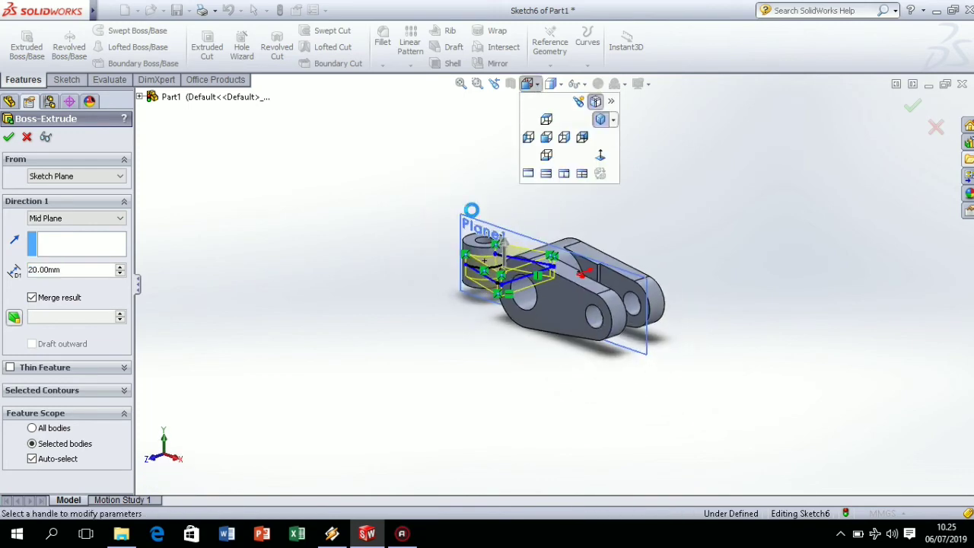
left_click(546, 137)
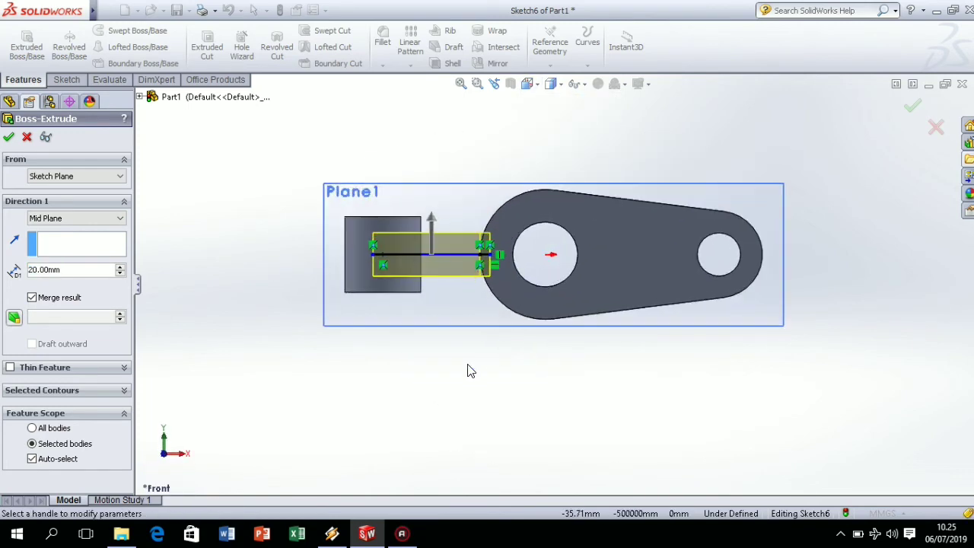
left_click(538, 86)
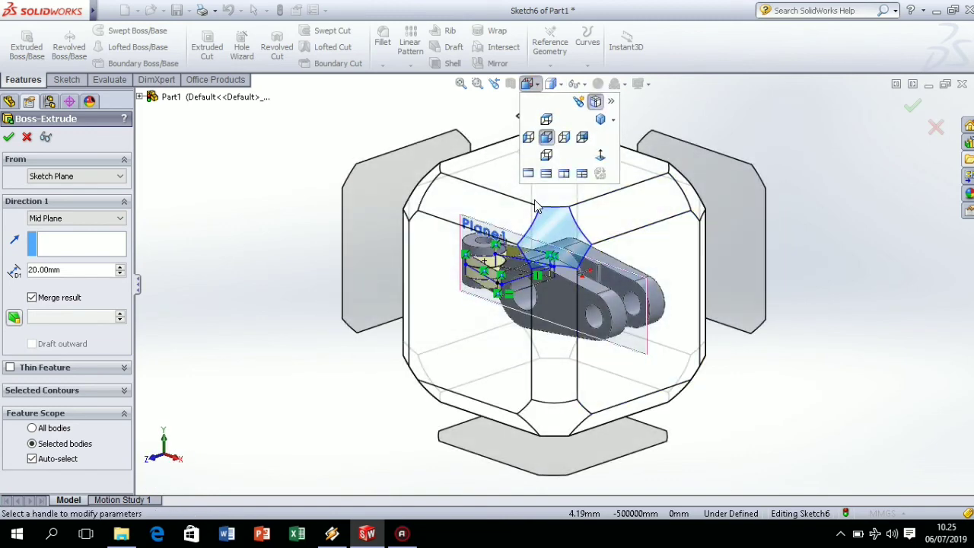
left_click(535, 203)
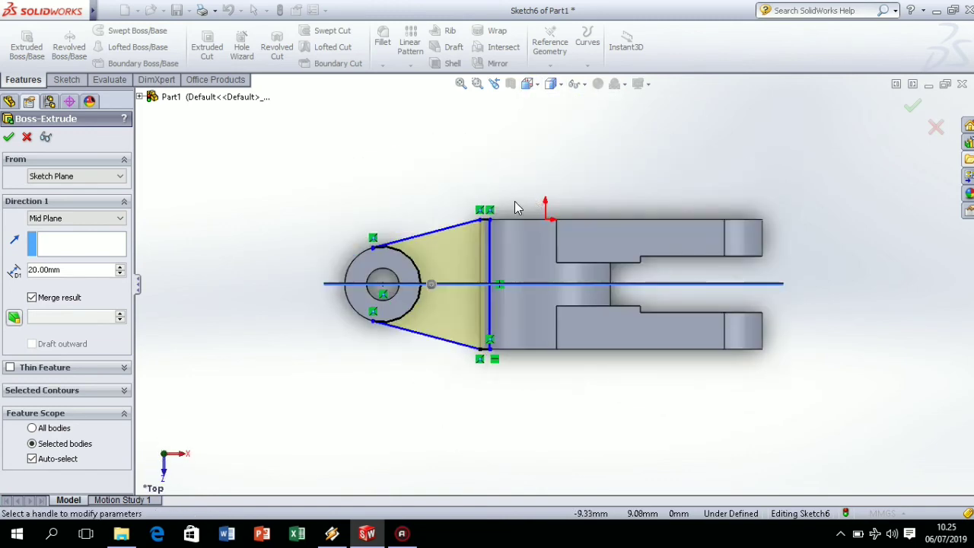
left_click(8, 134)
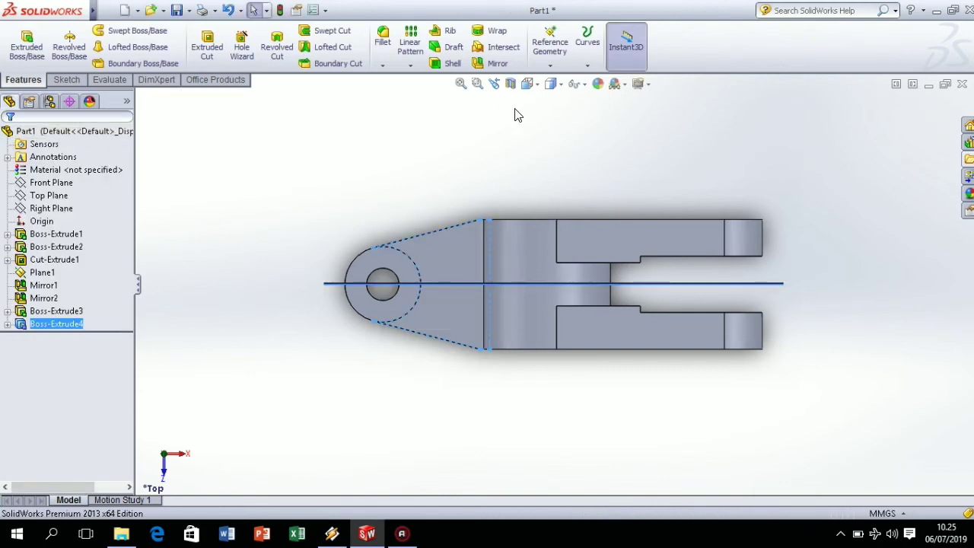
On Plane1, sketch a 4.16 mm horizontal line ending at the ring's upper corner and a sloping line about 56 mm long to the cylinder's upper arc.
left_click(536, 89)
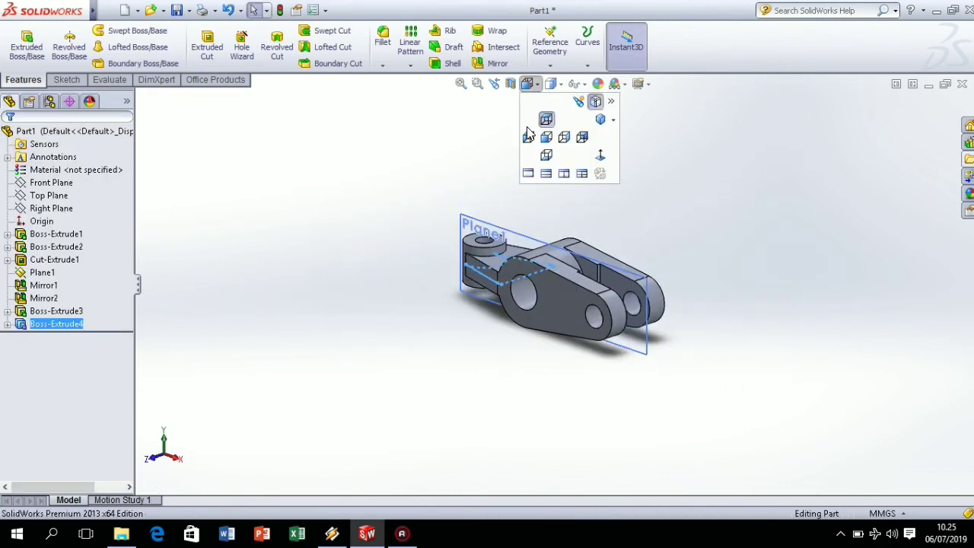
left_click(458, 318)
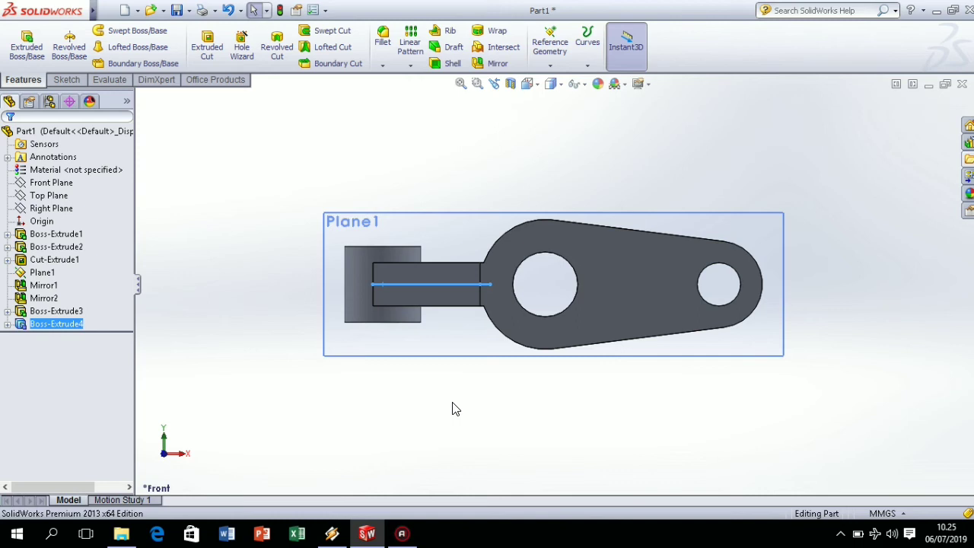
left_click(424, 225)
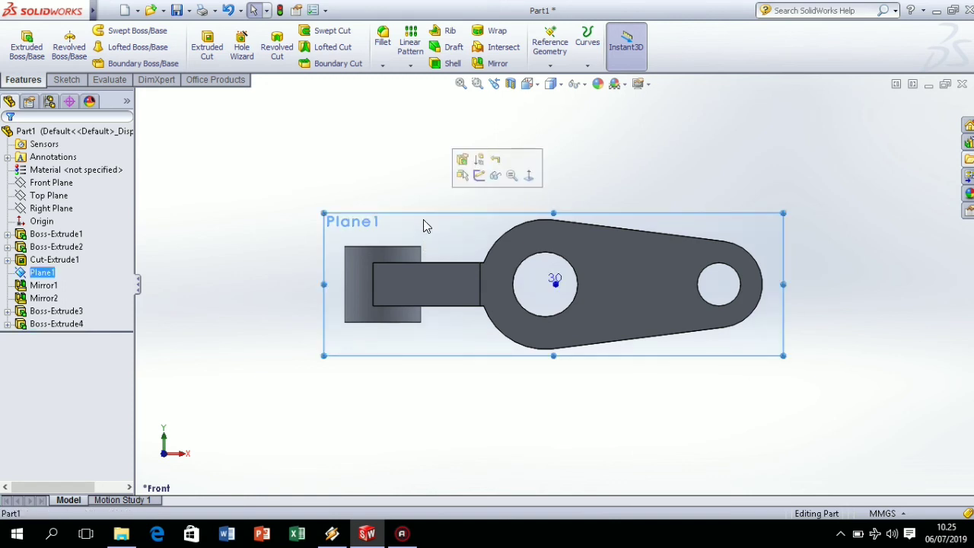
left_click(480, 175)
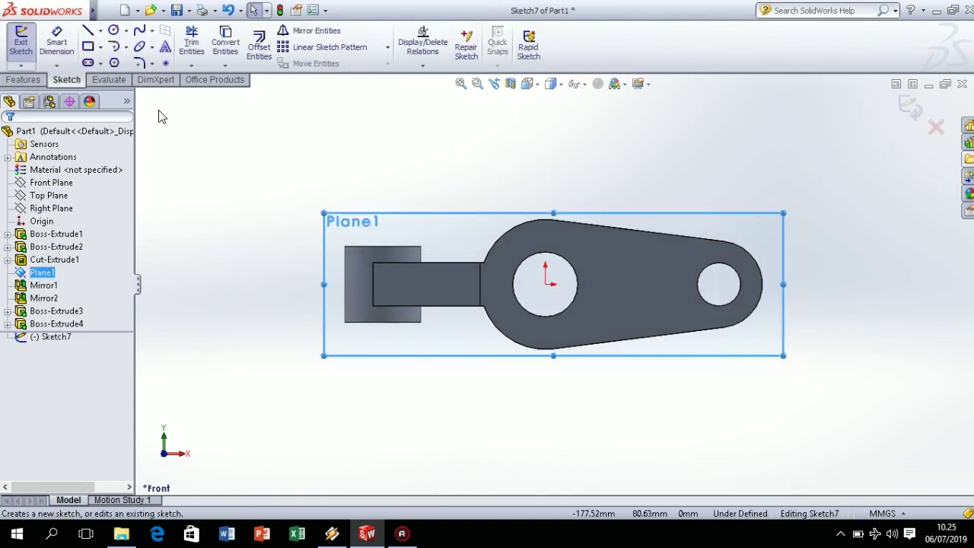
left_click(90, 32)
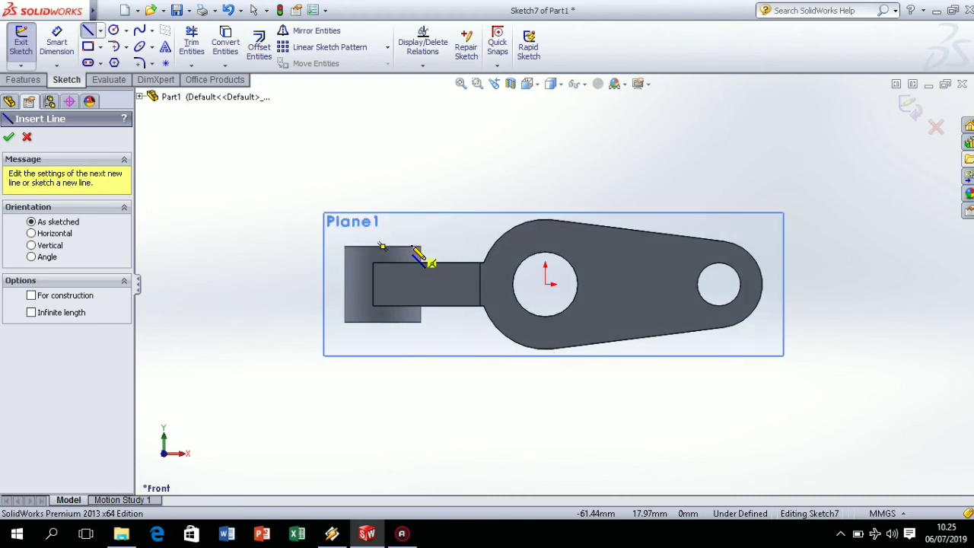
left_click(420, 248)
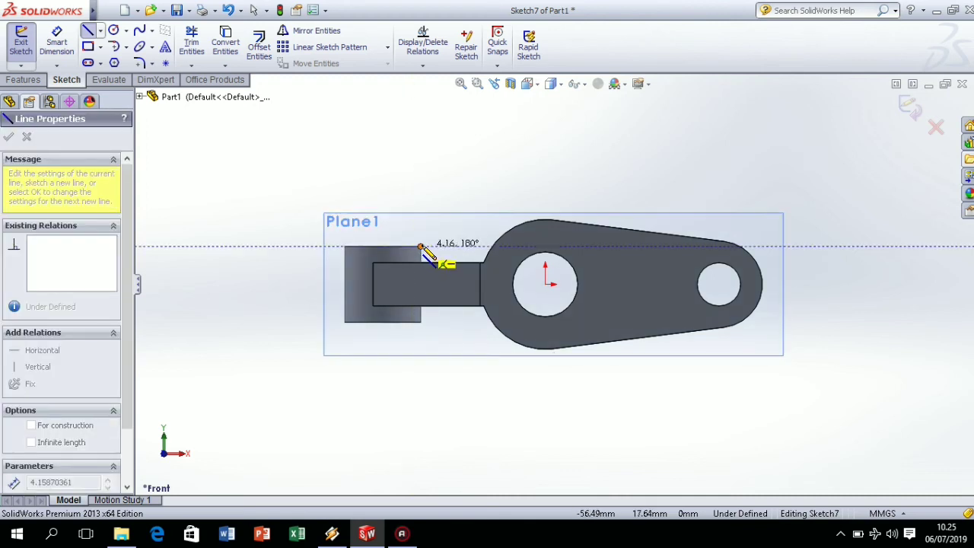
left_click(430, 248)
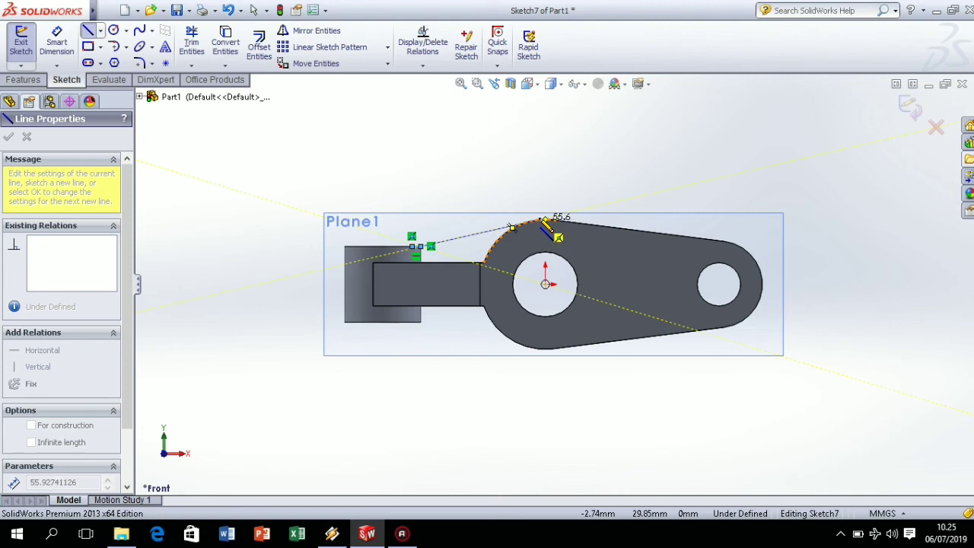
left_click(538, 220)
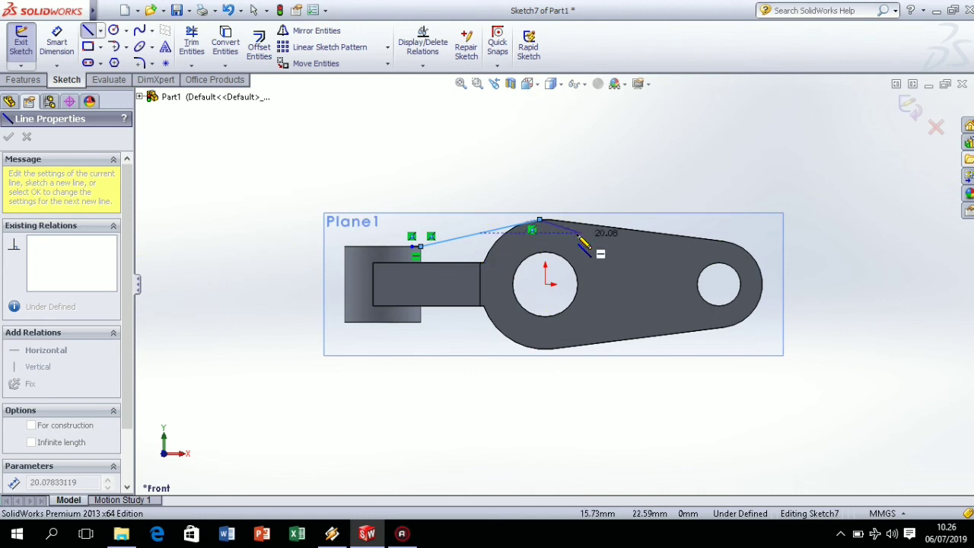
key("Escape")
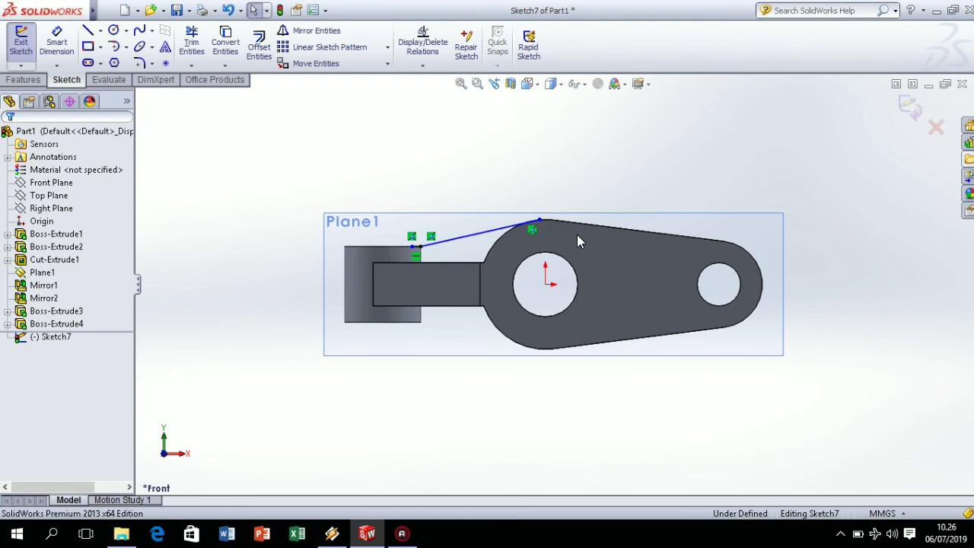
Add a tangent relation between the sloping line and the cylinder's upper arc edge.
left_click(513, 229)
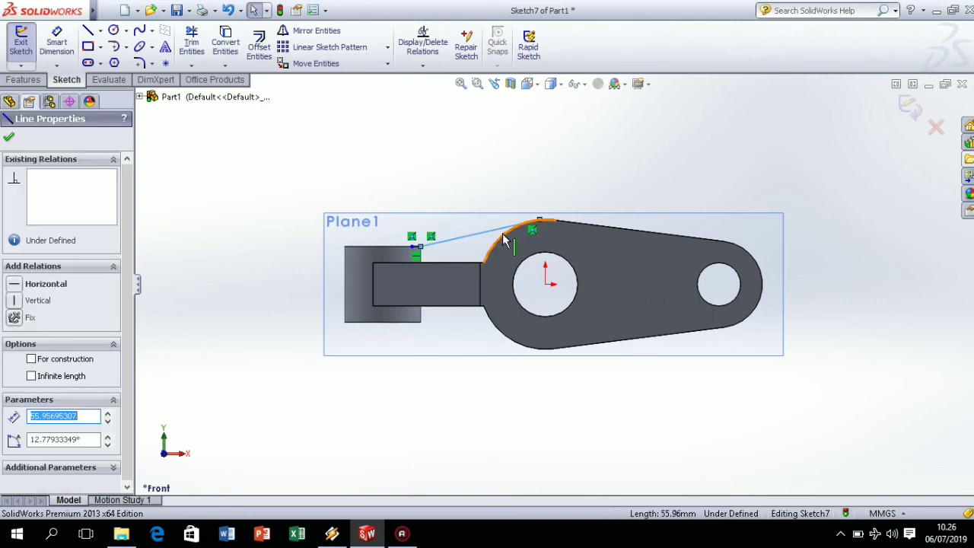
left_click(503, 241, "ctrl")
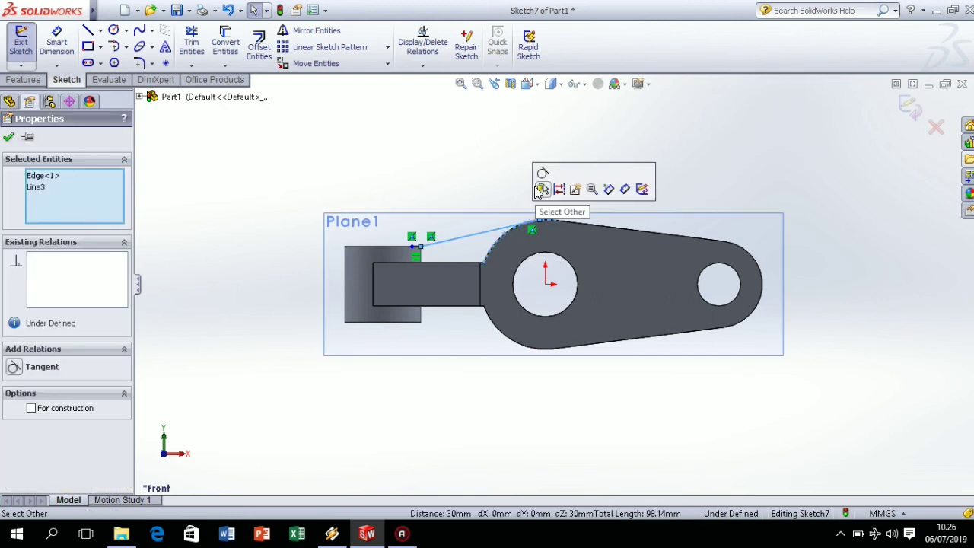
left_click(542, 189)
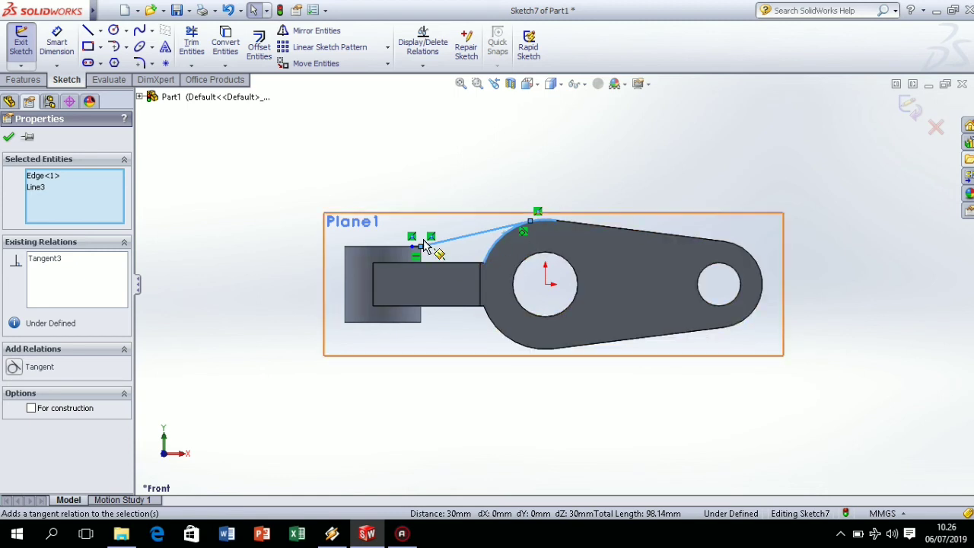
Sketch a vertical line from the short line's free end down to the web's upper edge and a horizontal line along that edge to the cylinder.
left_click(89, 32)
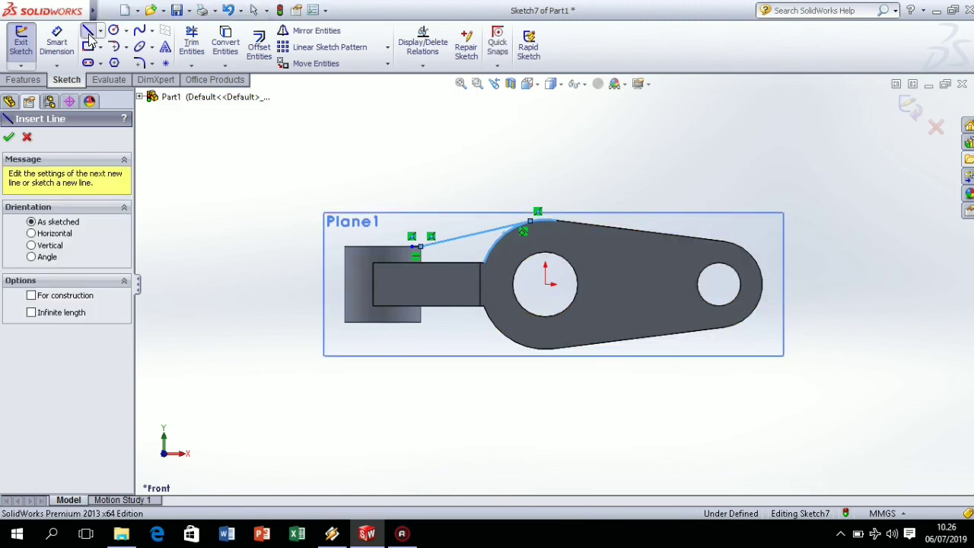
left_click(412, 247)
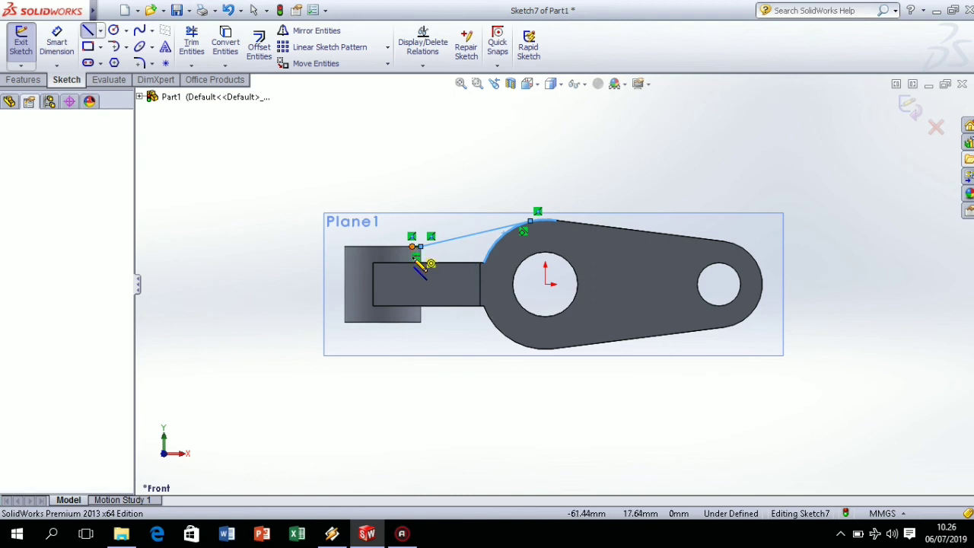
left_click(483, 264)
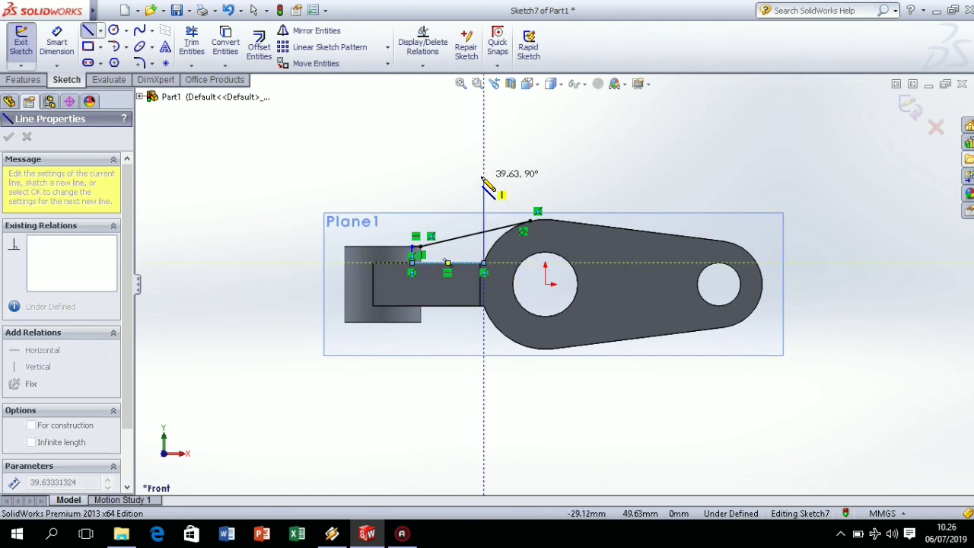
key("Escape")
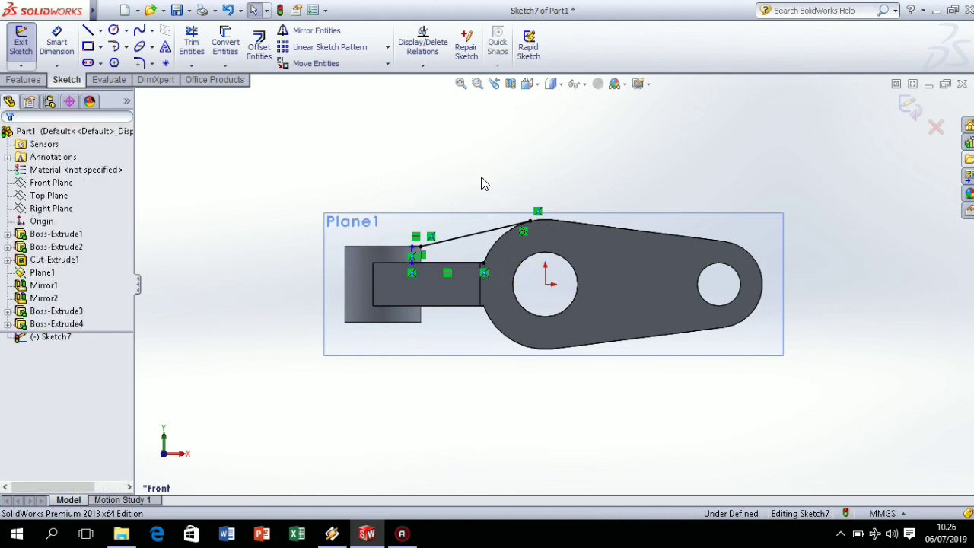
Extrude the rib sketch, closed with the model edges, as a merged boss, Mid Plane, with a depth of 20 mm.
left_click(535, 89)
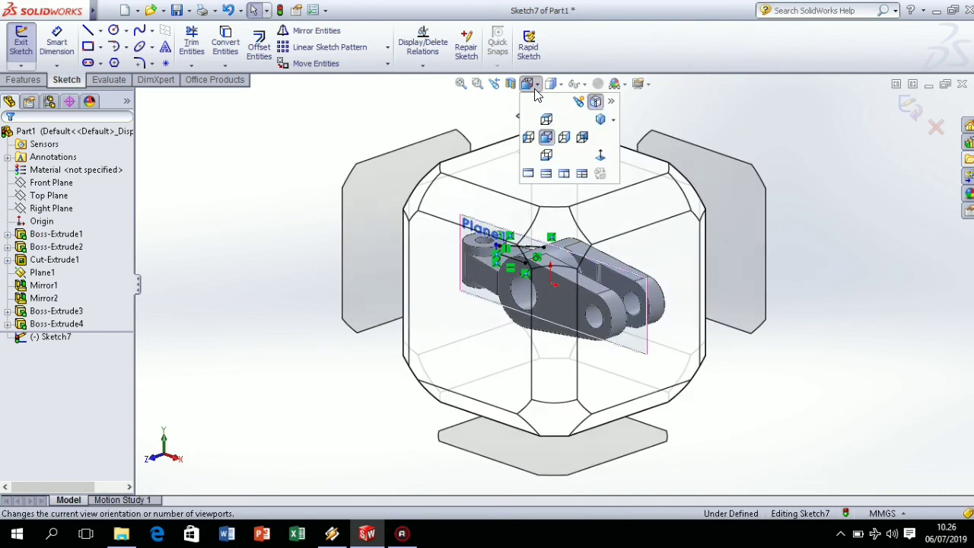
left_click(549, 226)
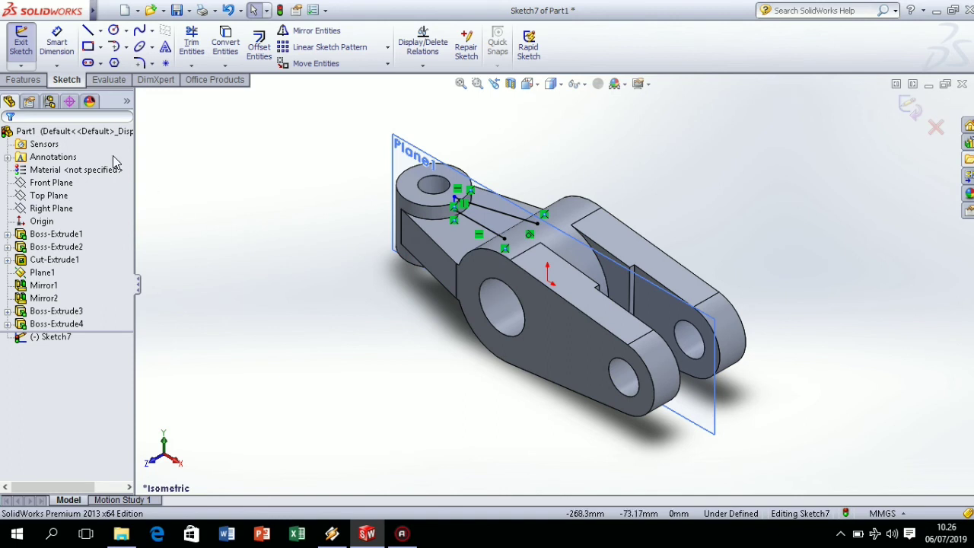
left_click(23, 80)
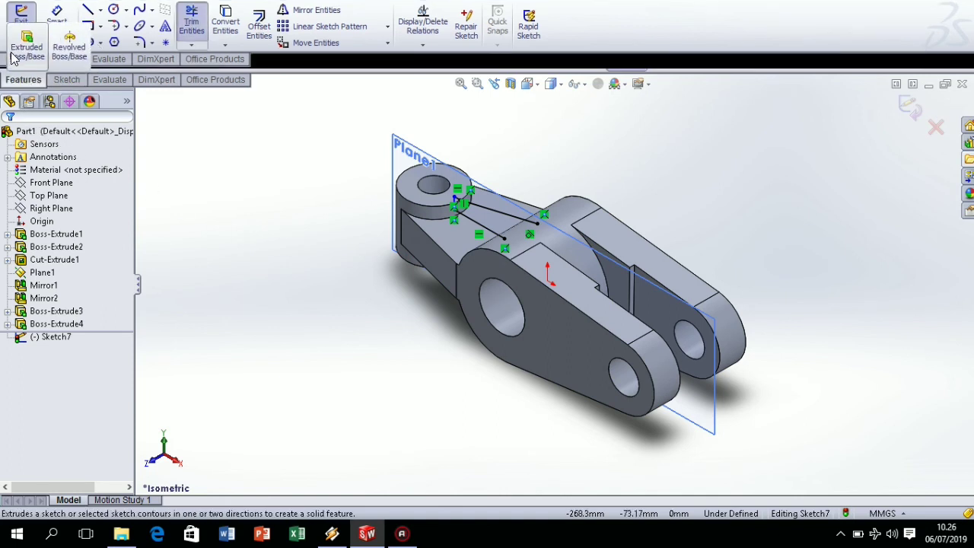
left_click(27, 47)
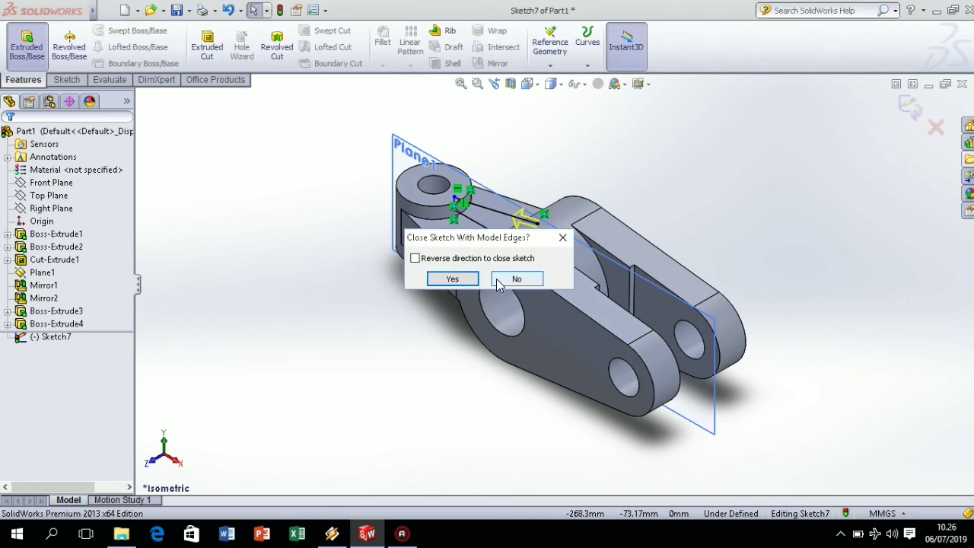
left_click(453, 280)
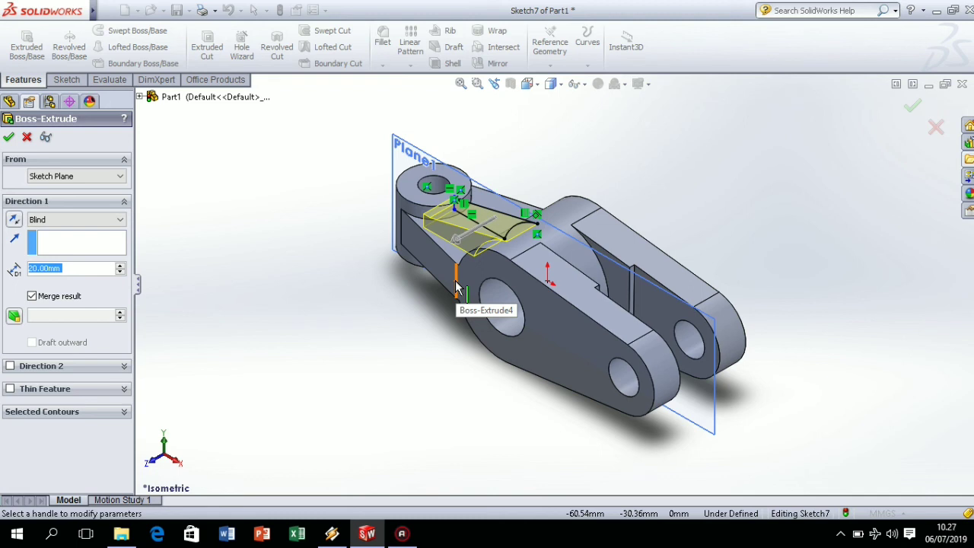
left_click(106, 220)
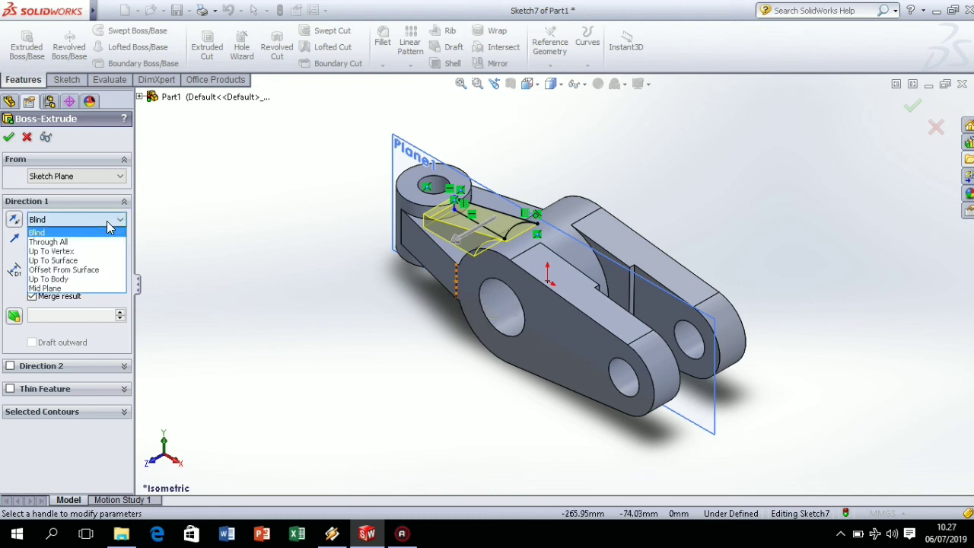
left_click(82, 288)
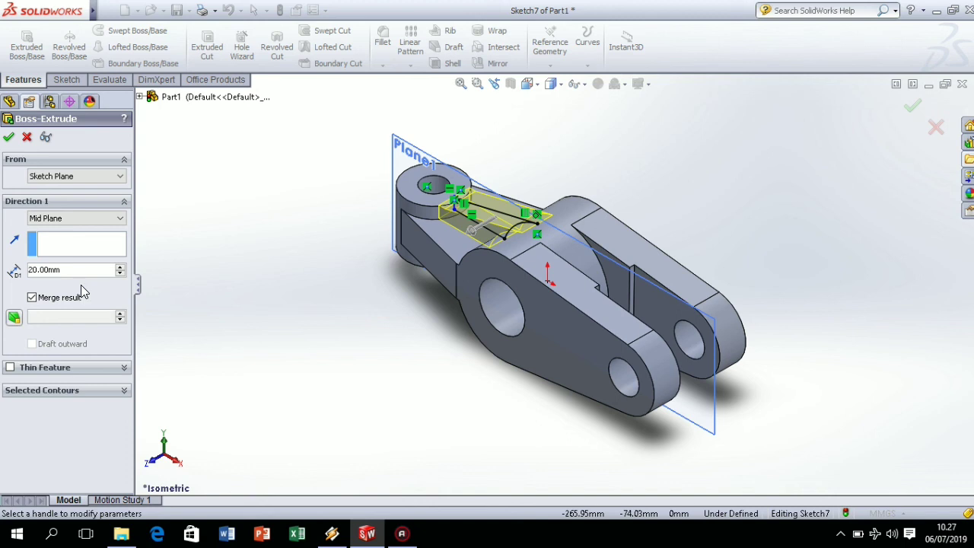
left_click(9, 136)
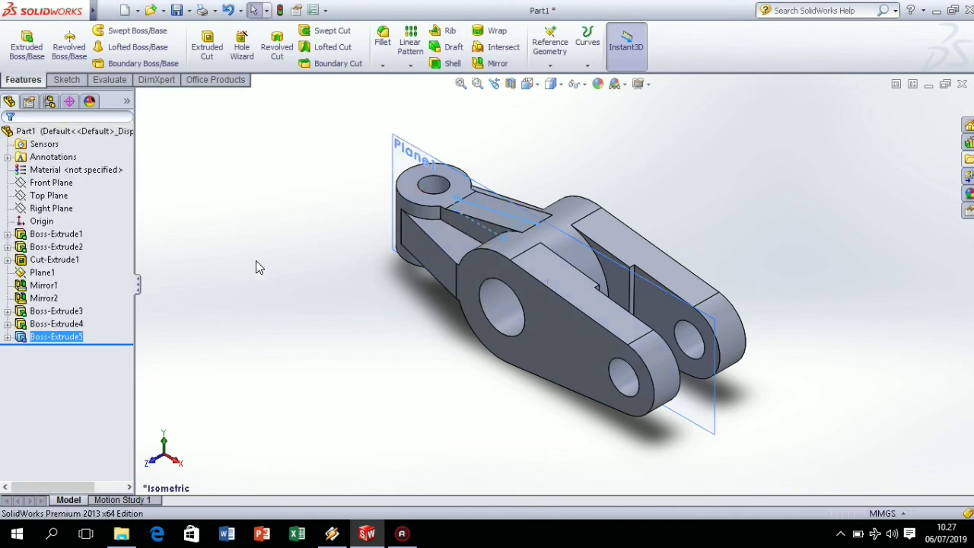
Mirror the extruded rib about the Top Plane onto the web's lower side.
left_click(442, 204)
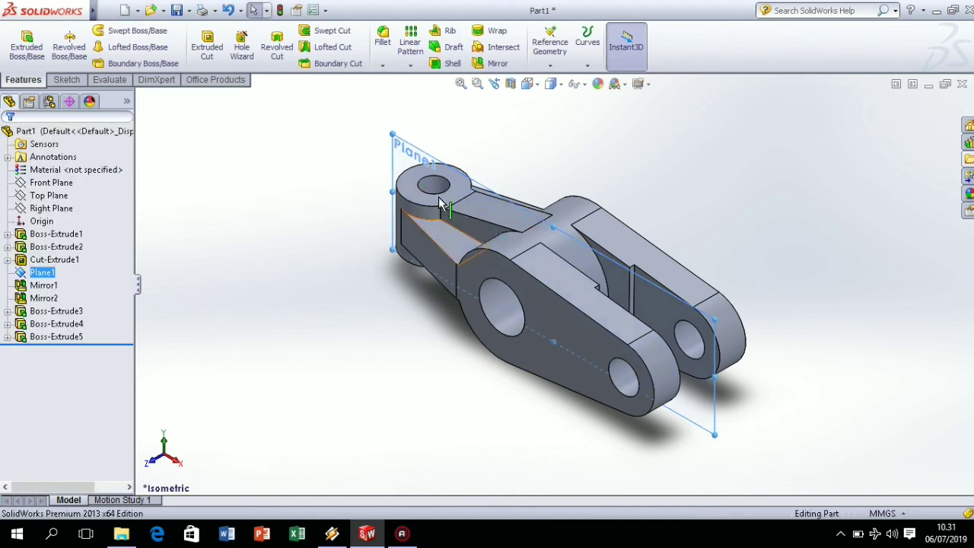
left_click(47, 197)
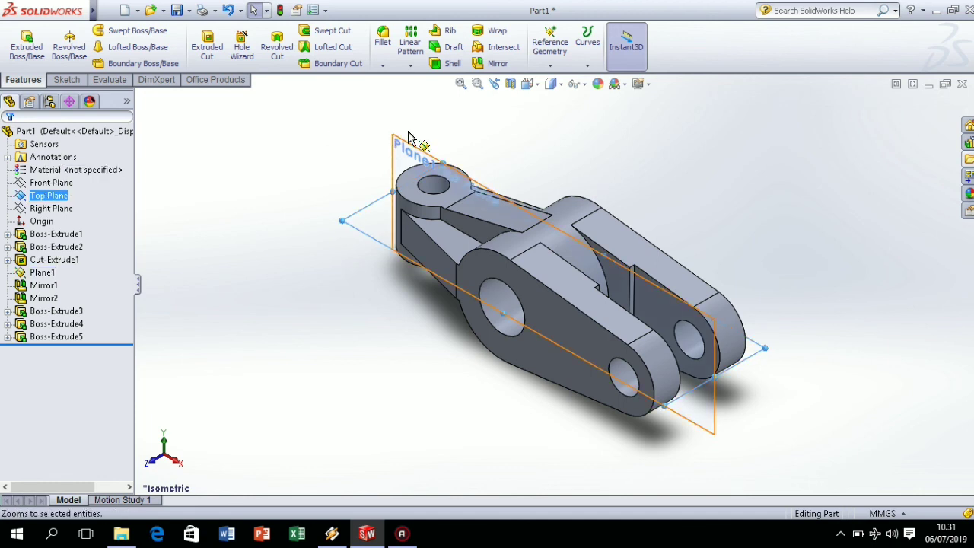
left_click(498, 64)
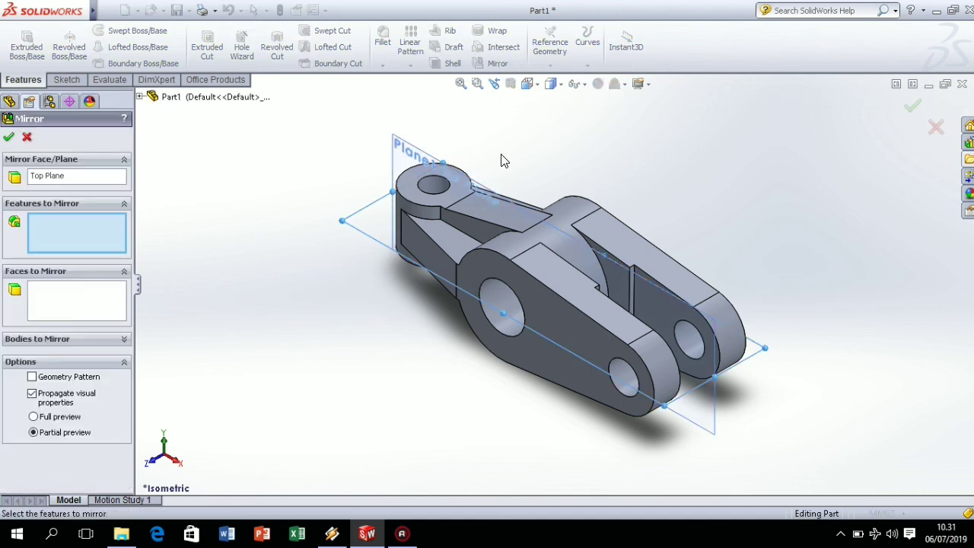
left_click(478, 210)
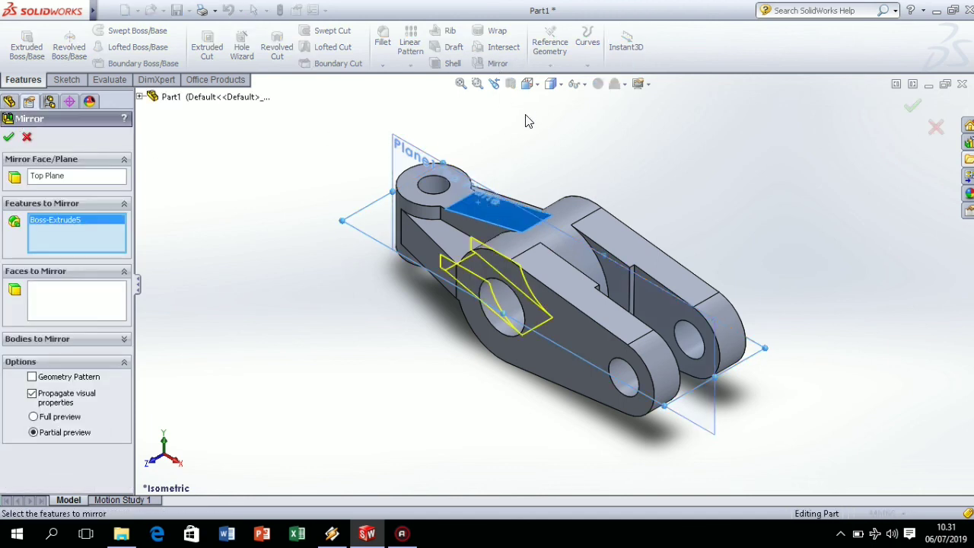
left_click(537, 89)
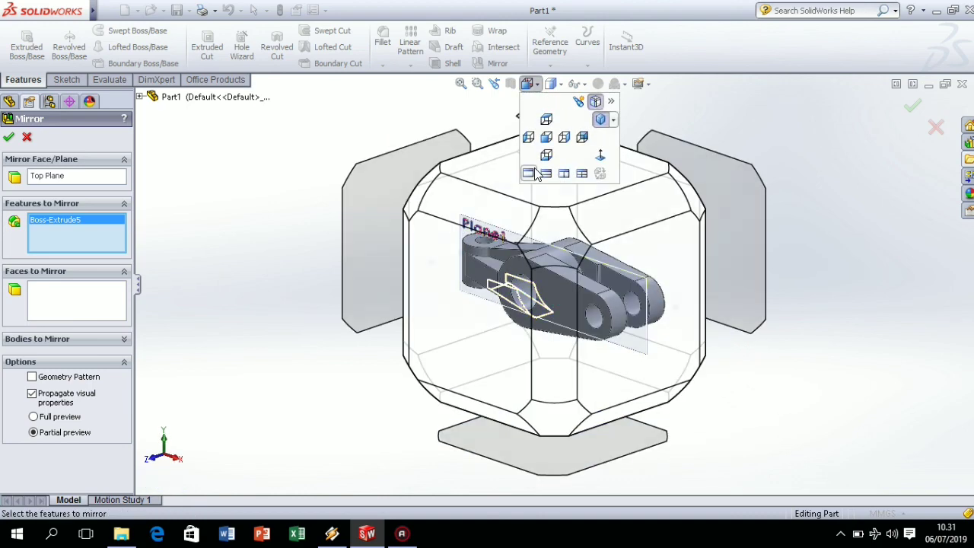
left_click(464, 302)
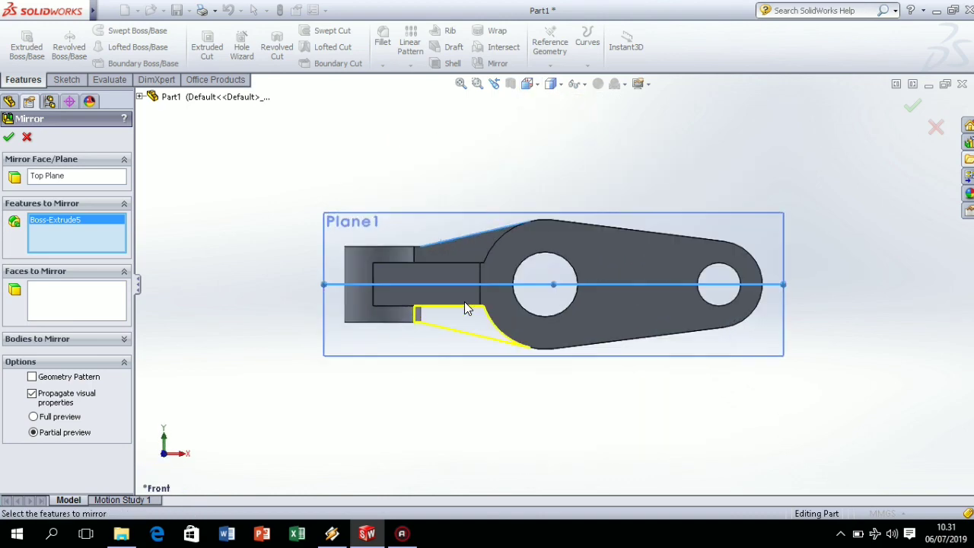
left_click(8, 137)
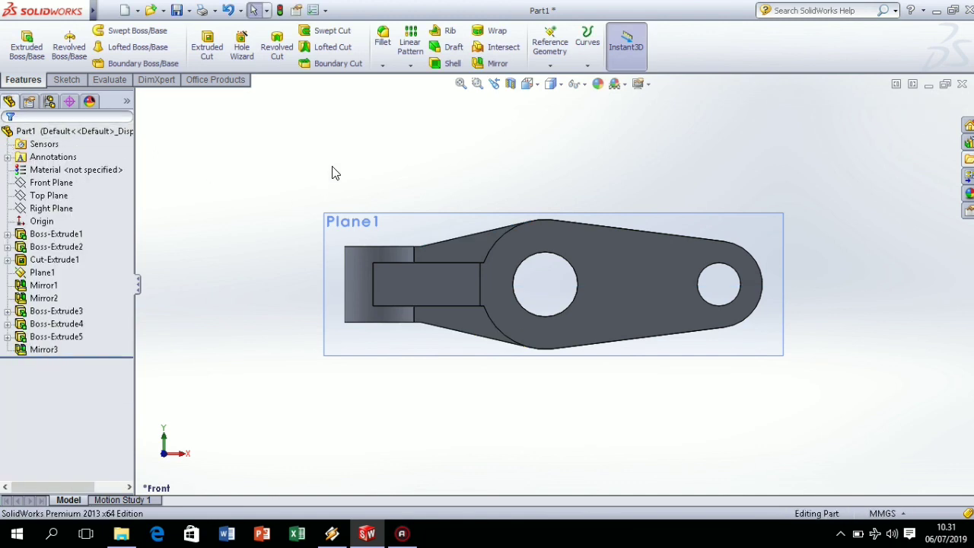
Examine the part in isometric and left views, and with hidden lines visible from the left, front and top.
left_click(540, 89)
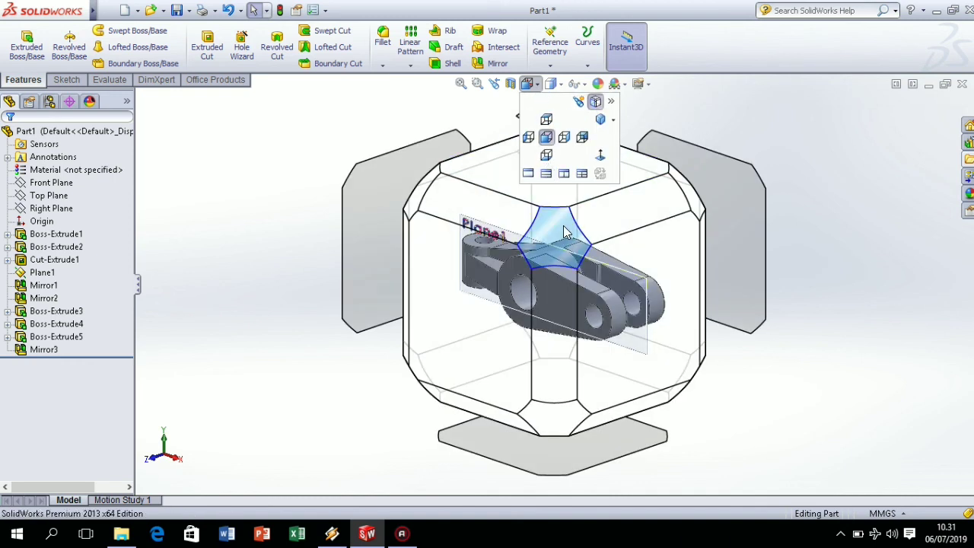
left_click(565, 232)
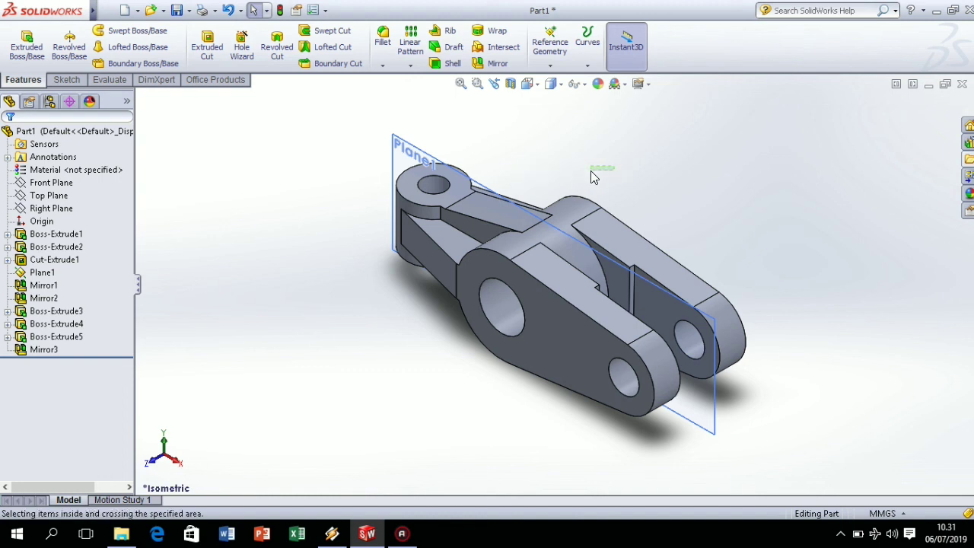
right_click_drag(681, 178, 603, 180)
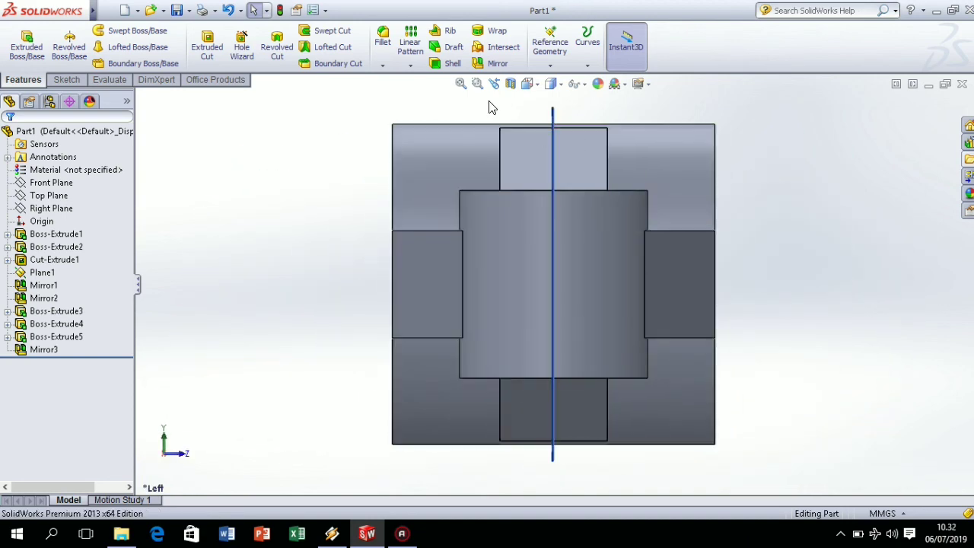
left_click(538, 85)
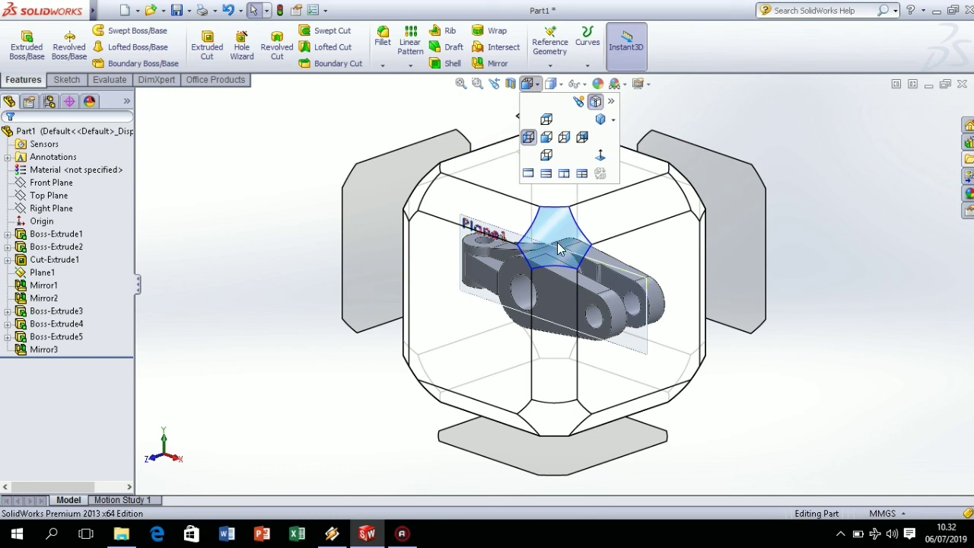
left_click(553, 84)
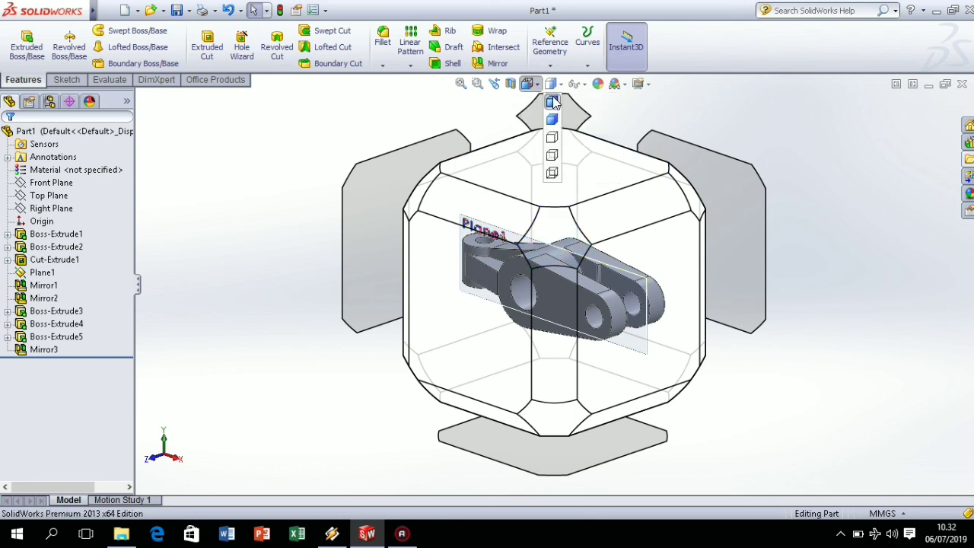
left_click(555, 155)
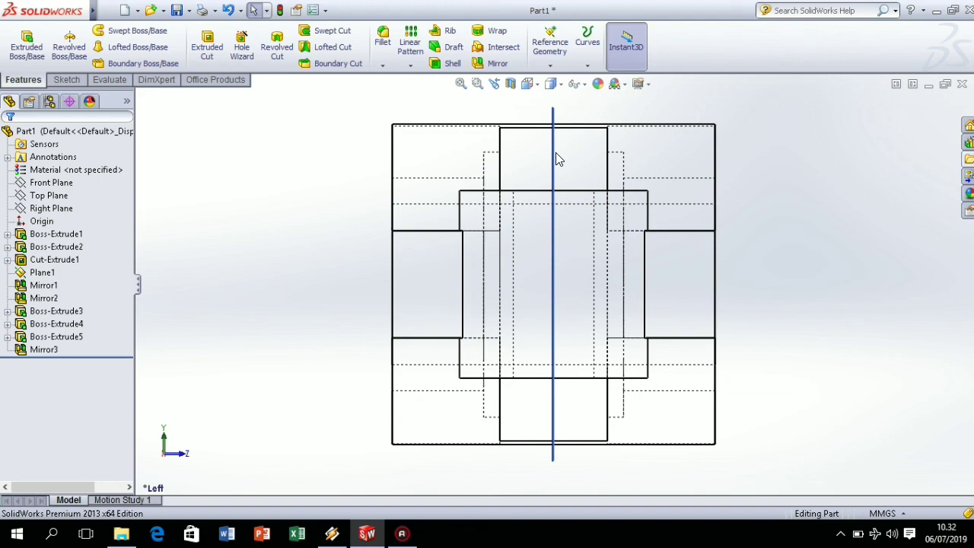
left_click(533, 88)
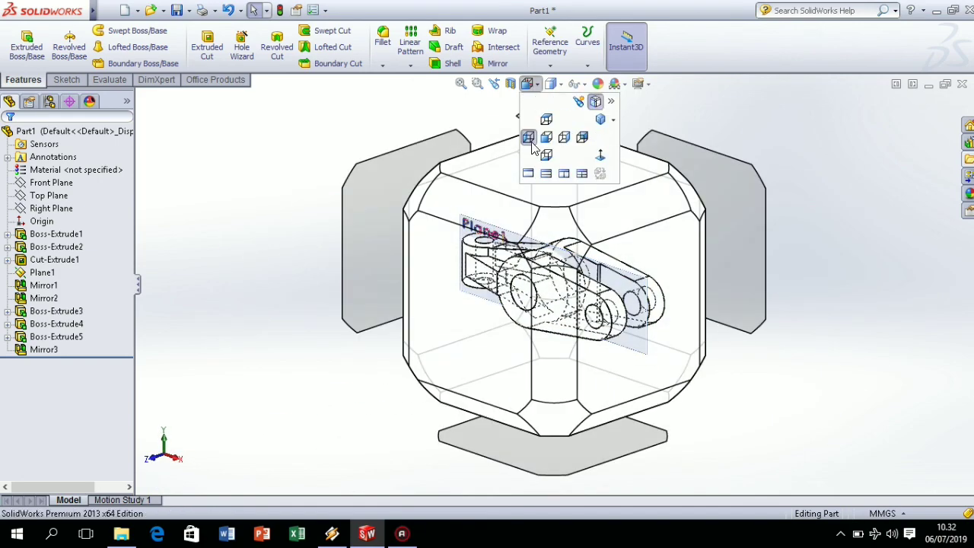
left_click(458, 287)
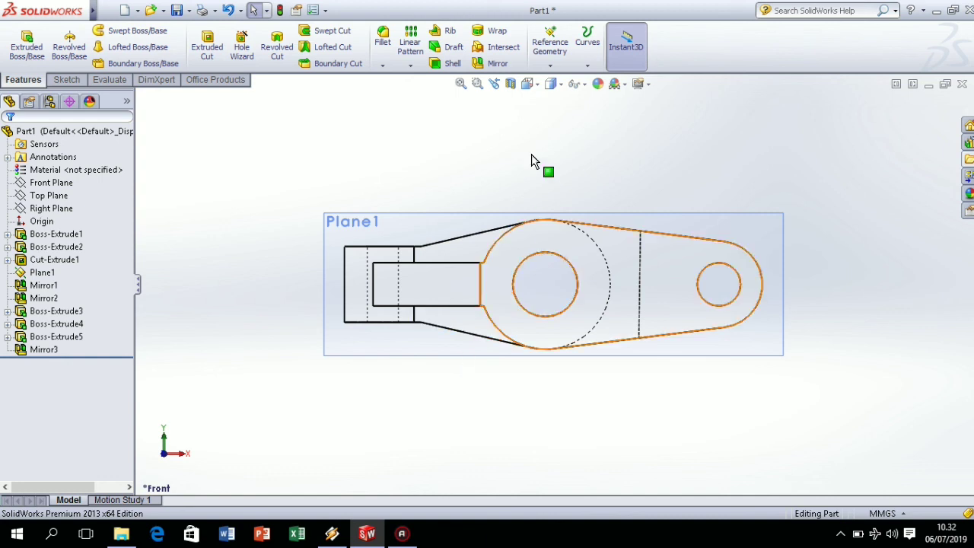
left_click(541, 87)
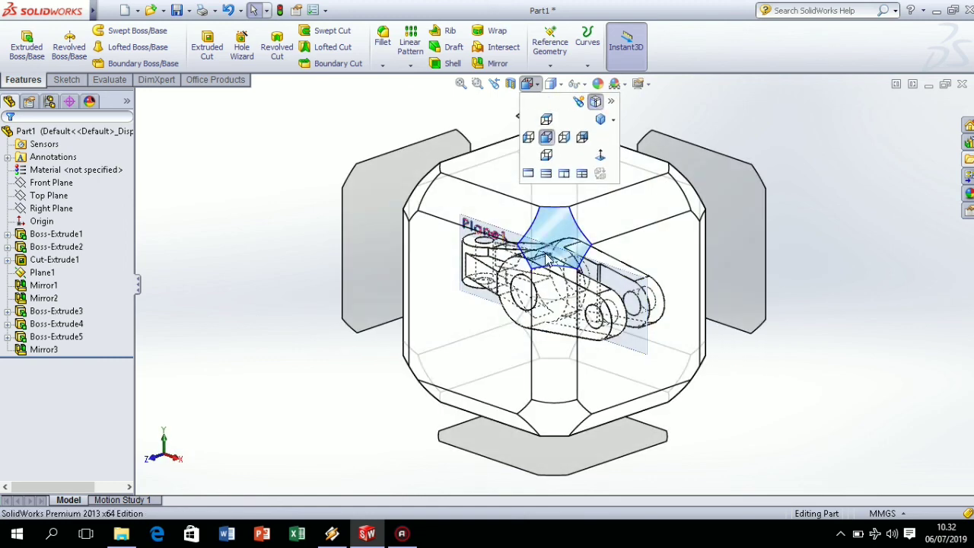
left_click(487, 181)
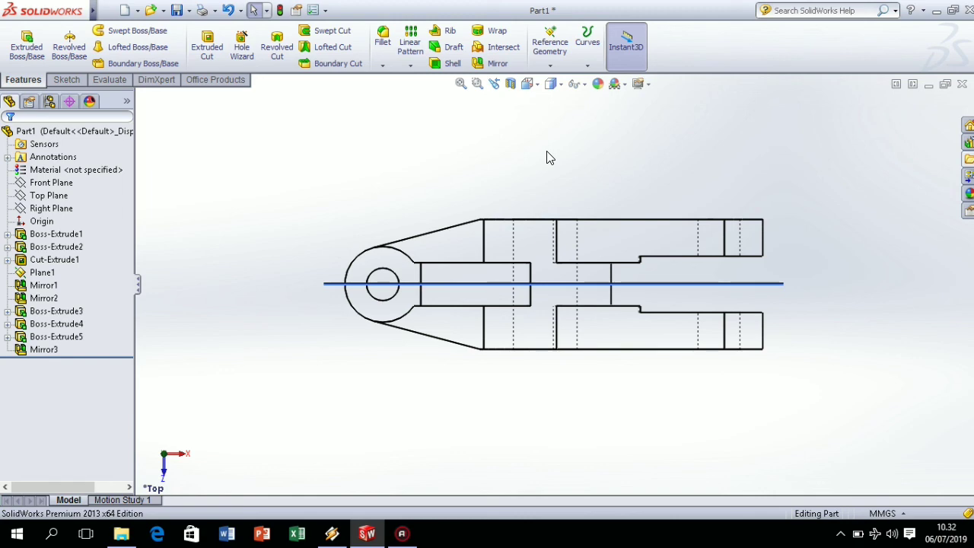
Return to the isometric view and show the part shaded without edges, then Shaded With Edges.
left_click(536, 87)
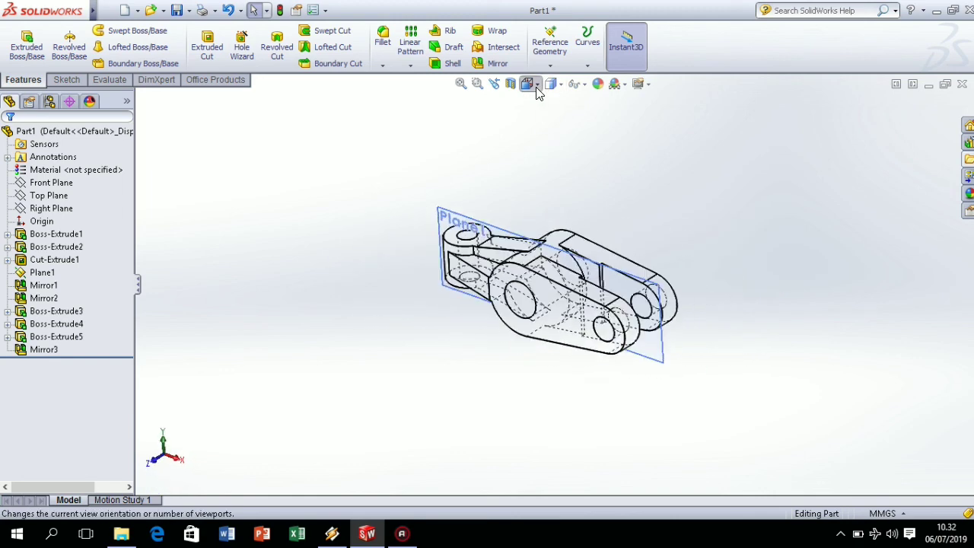
left_click(554, 225)
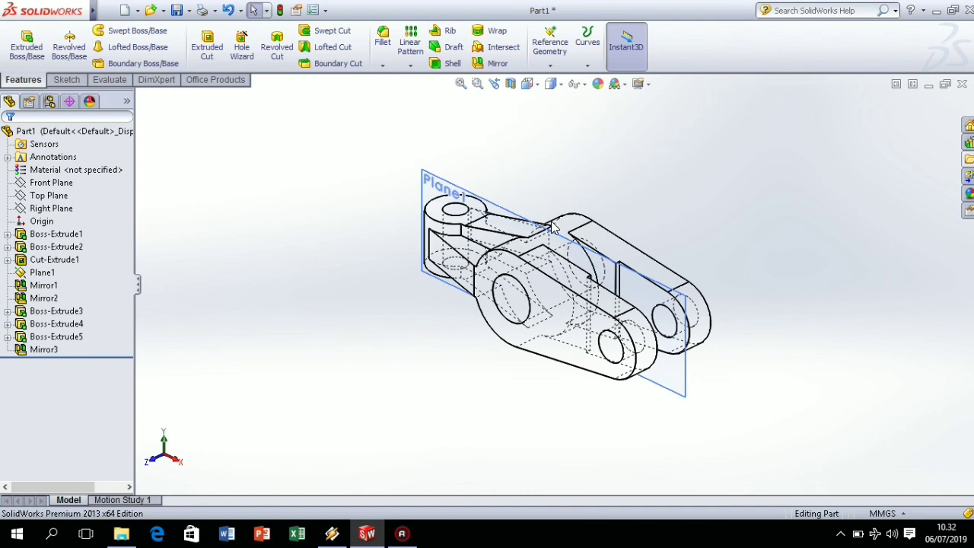
left_click(559, 85)
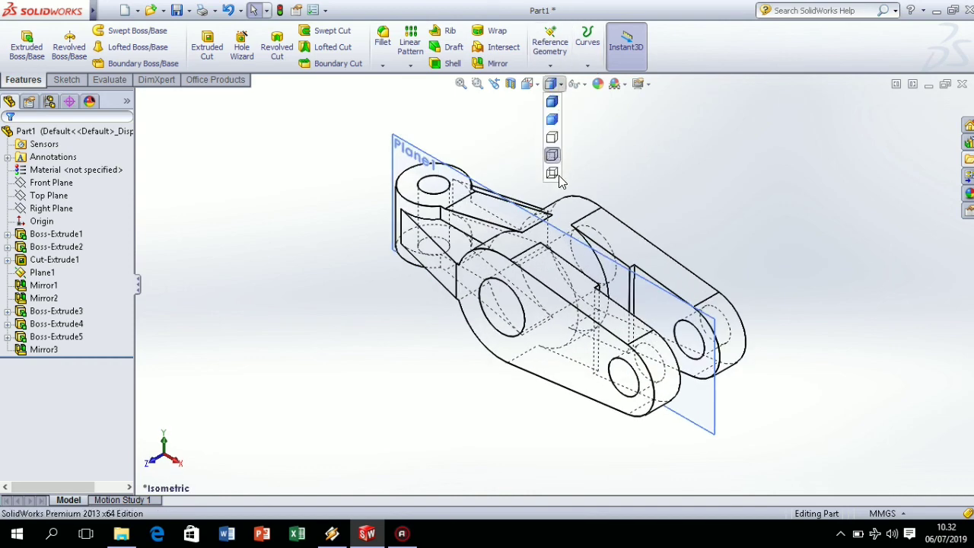
left_click(554, 119)
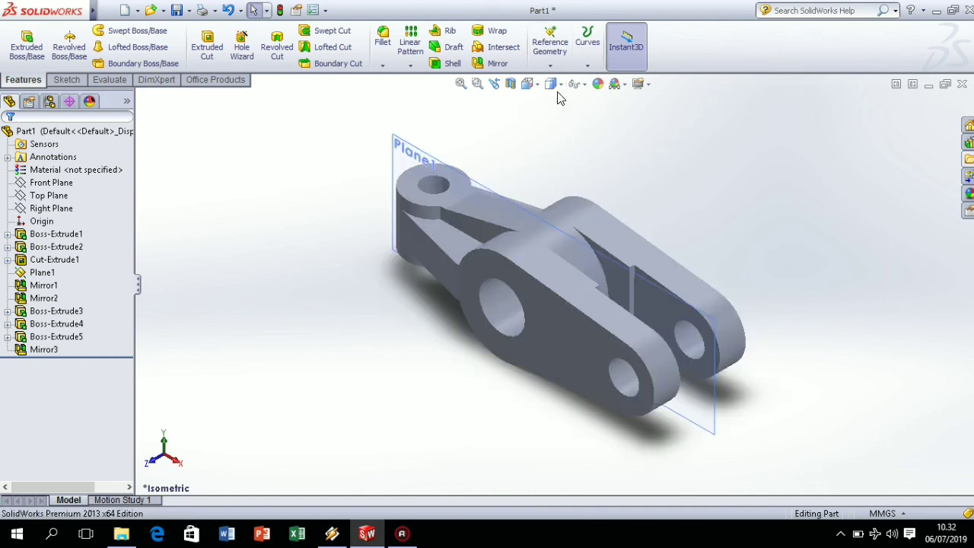
left_click(559, 85)
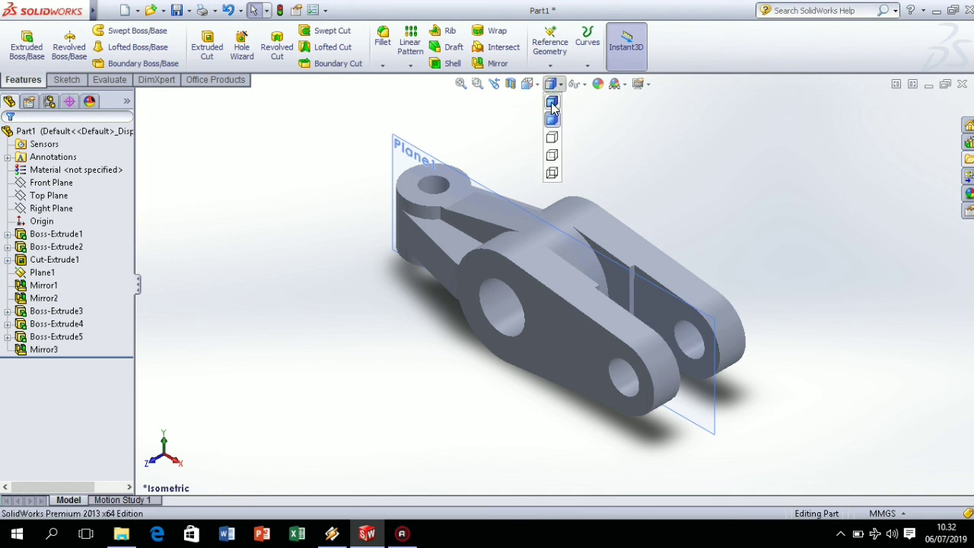
left_click(555, 103)
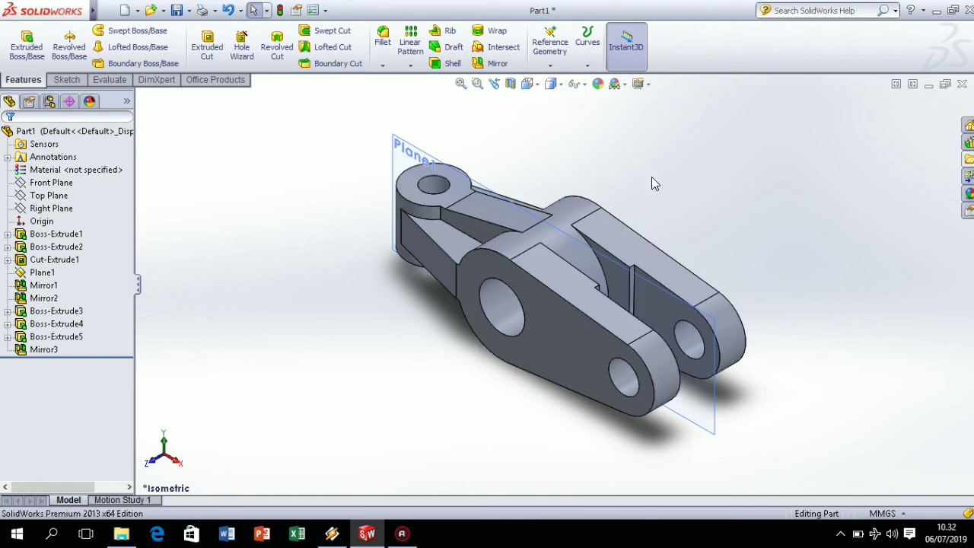